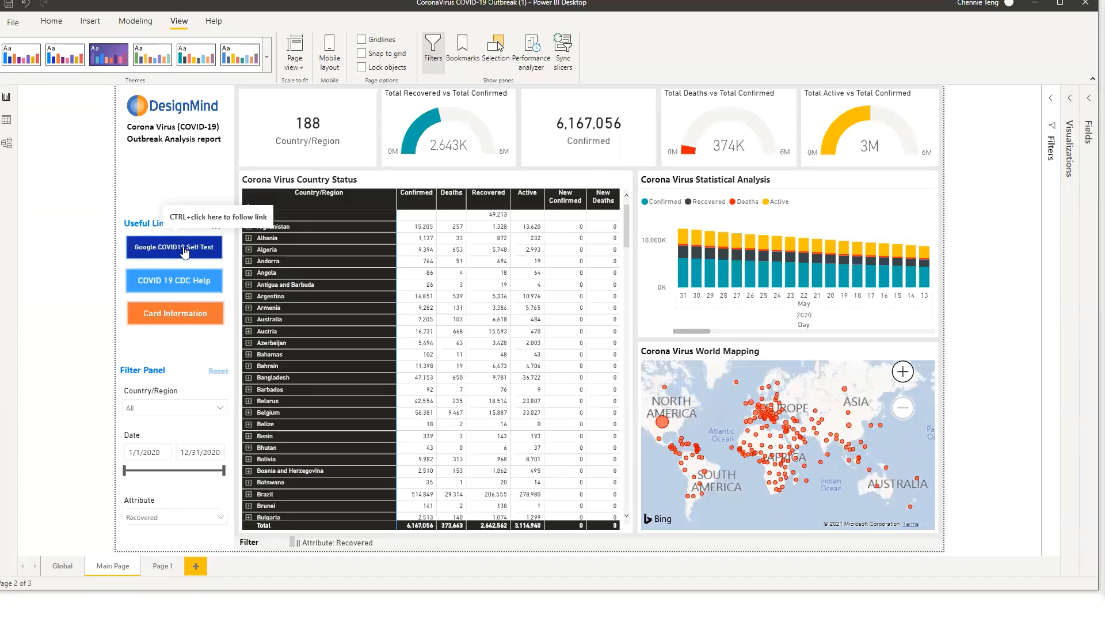
Try the report's link buttons, toggling the Card Information view on and off
ctrl+click(185, 253)
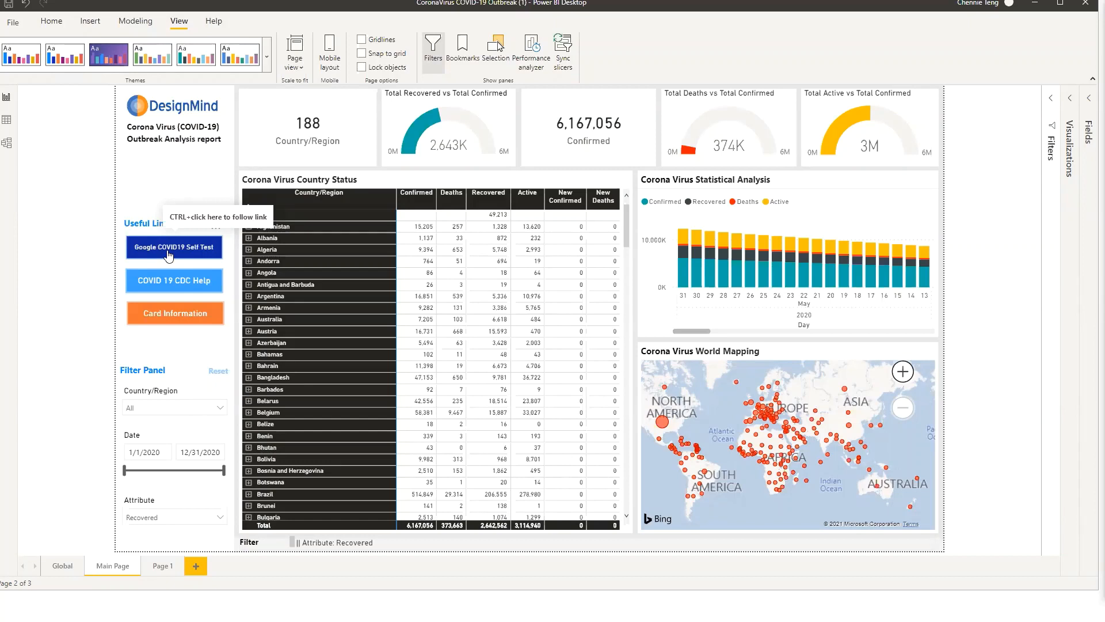
ctrl+click(182, 324)
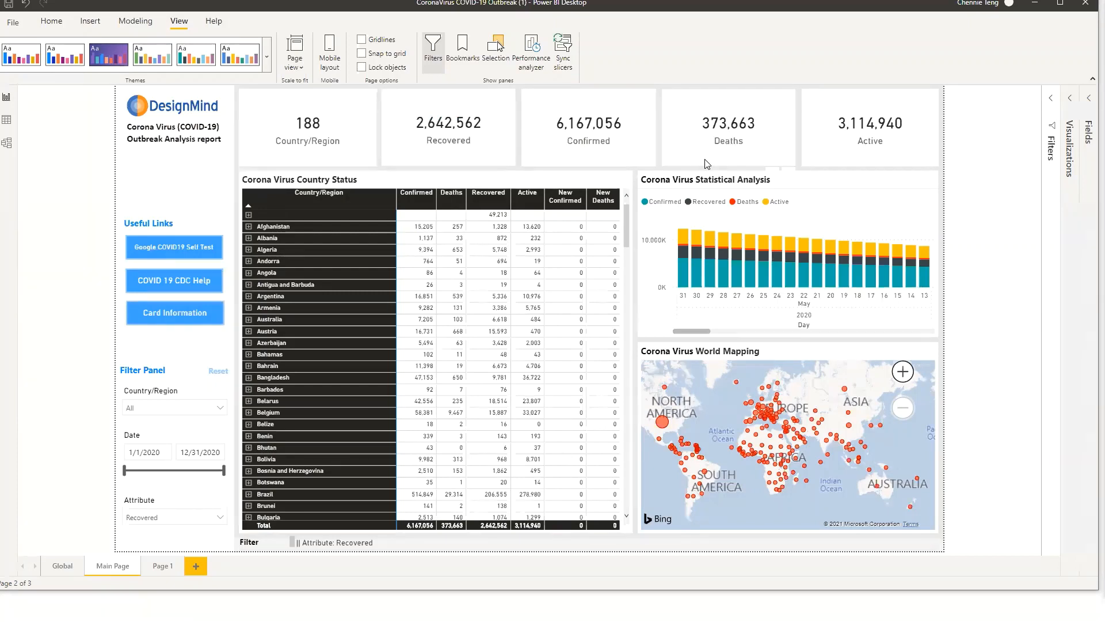
ctrl+click(195, 326)
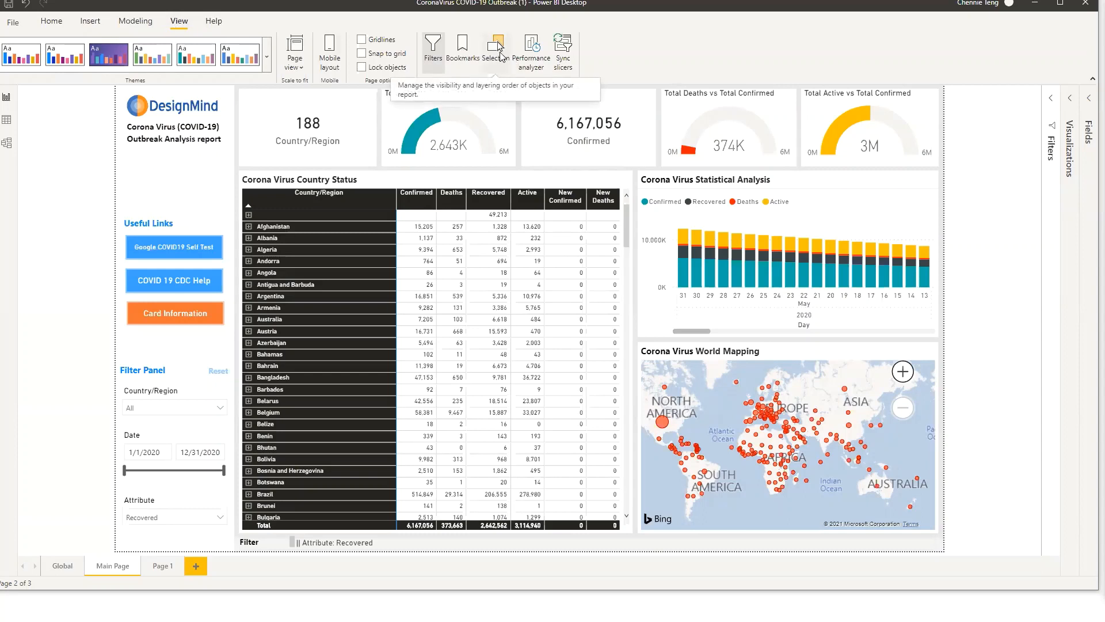
Show the Selection and Bookmarks panes, then hide and reshow the Total Recovered vs Total Confirmed gauge
click(500, 55)
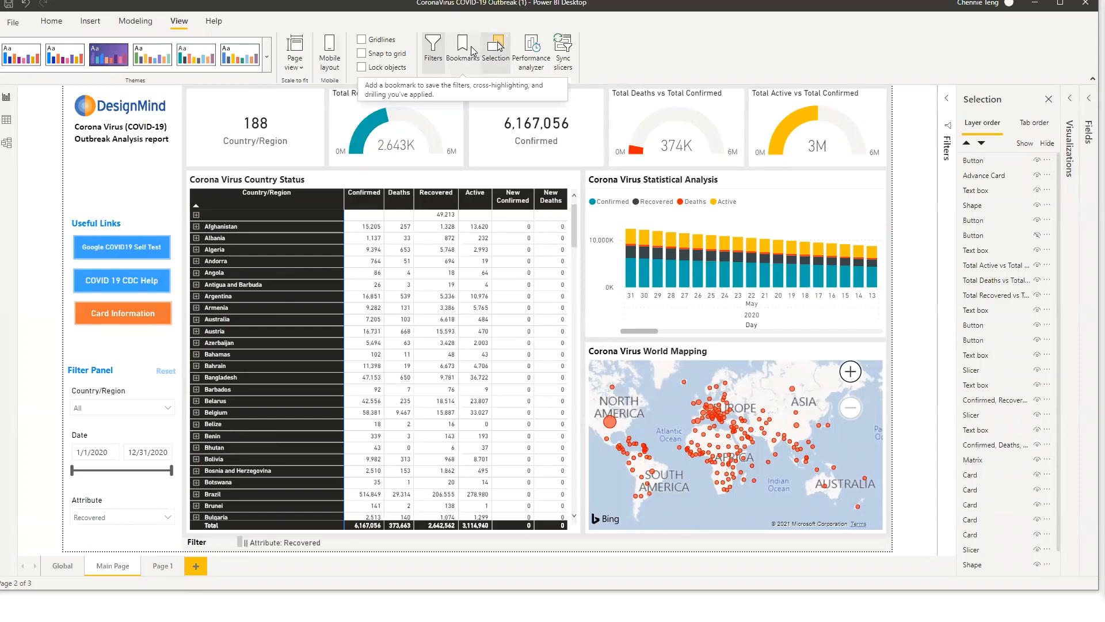
click(471, 46)
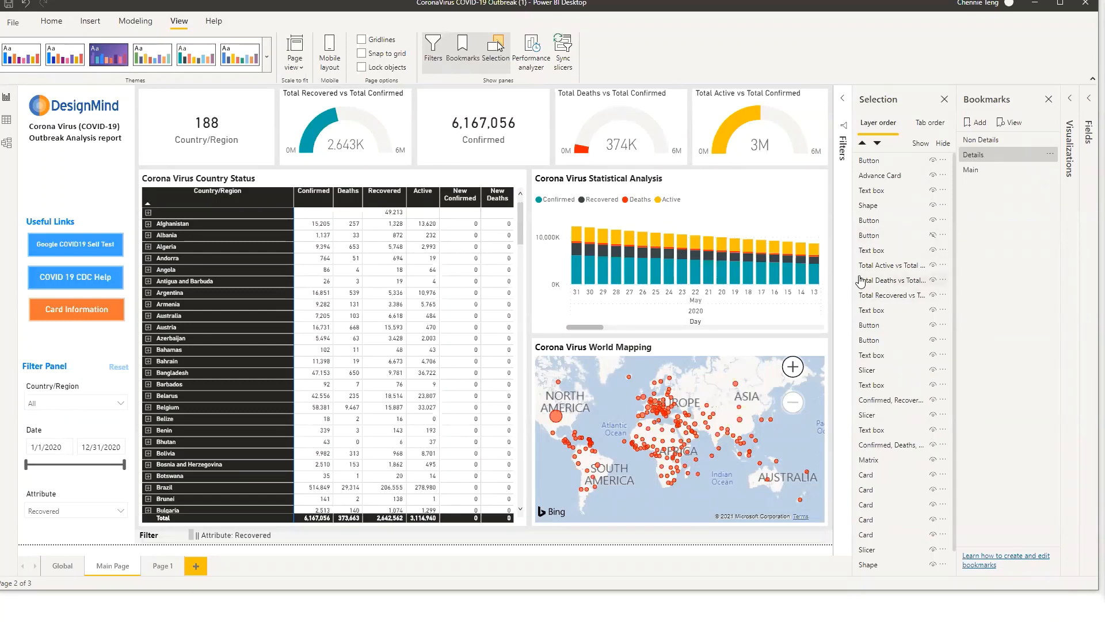
click(393, 118)
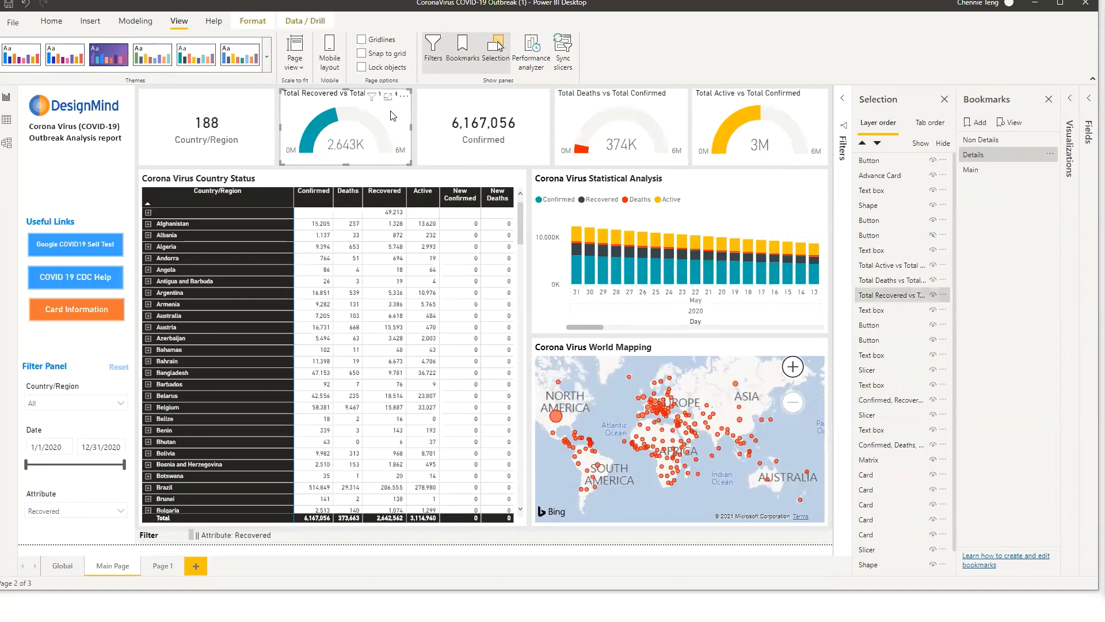
click(934, 294)
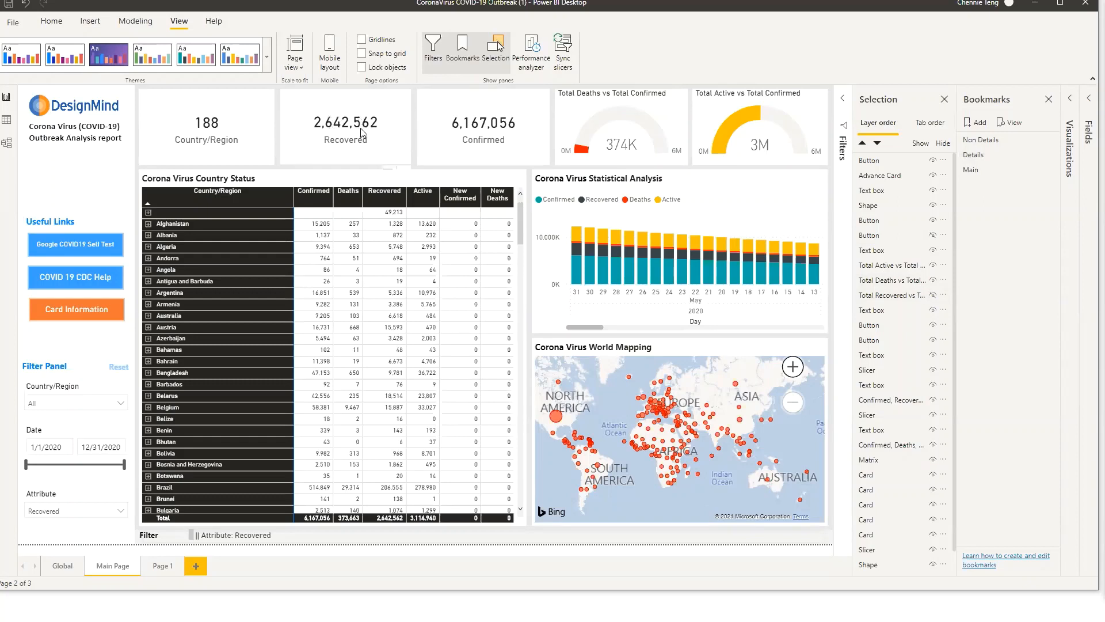
mouse_move(361, 132)
click(932, 297)
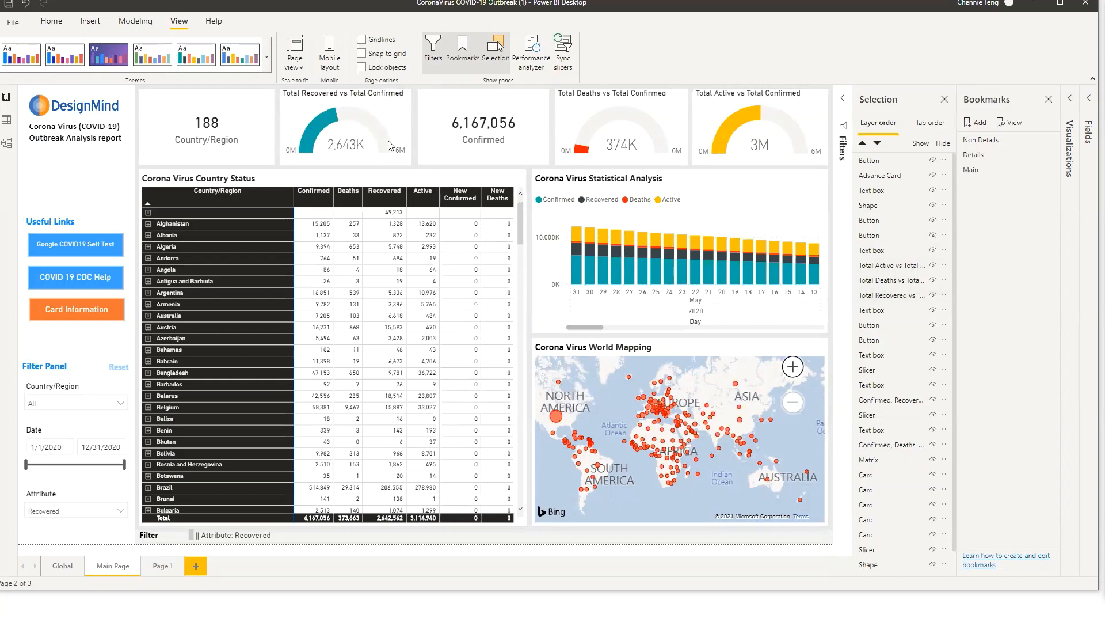
Hide the Recovered card lying underneath the Total Recovered gauge, moving the gauge aside and back into place
drag(379, 136, 353, 167)
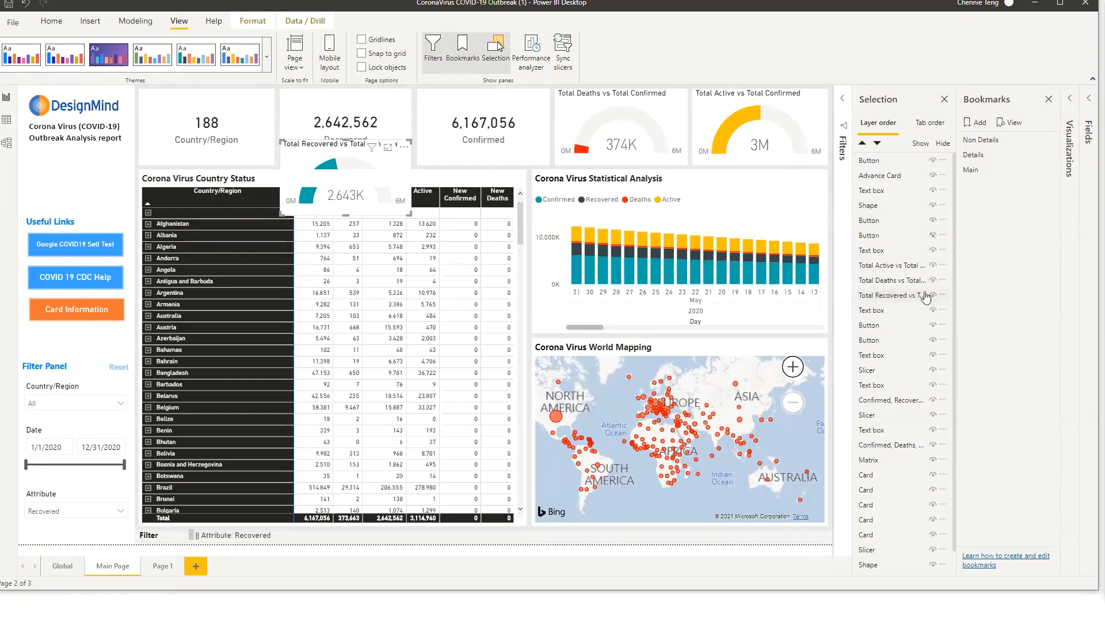
click(385, 126)
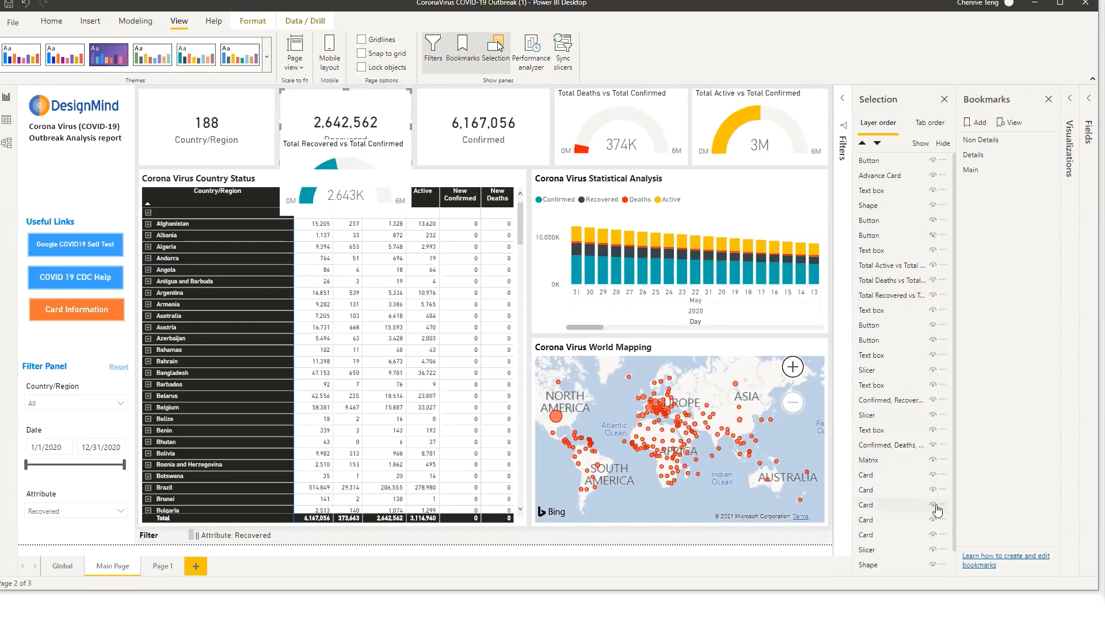
click(932, 505)
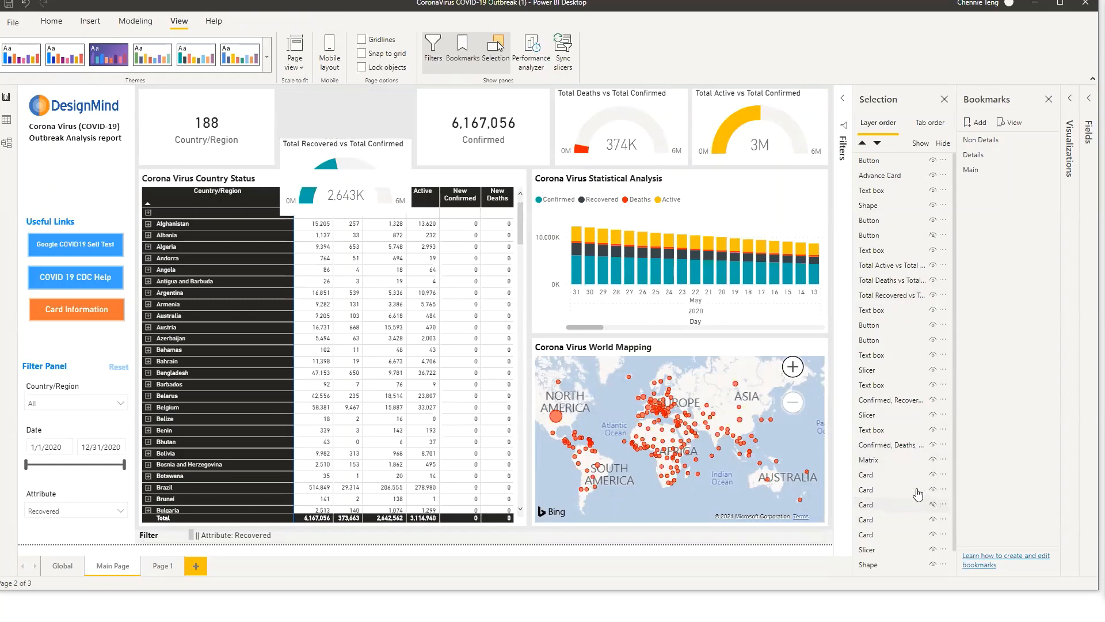
drag(348, 156, 348, 108)
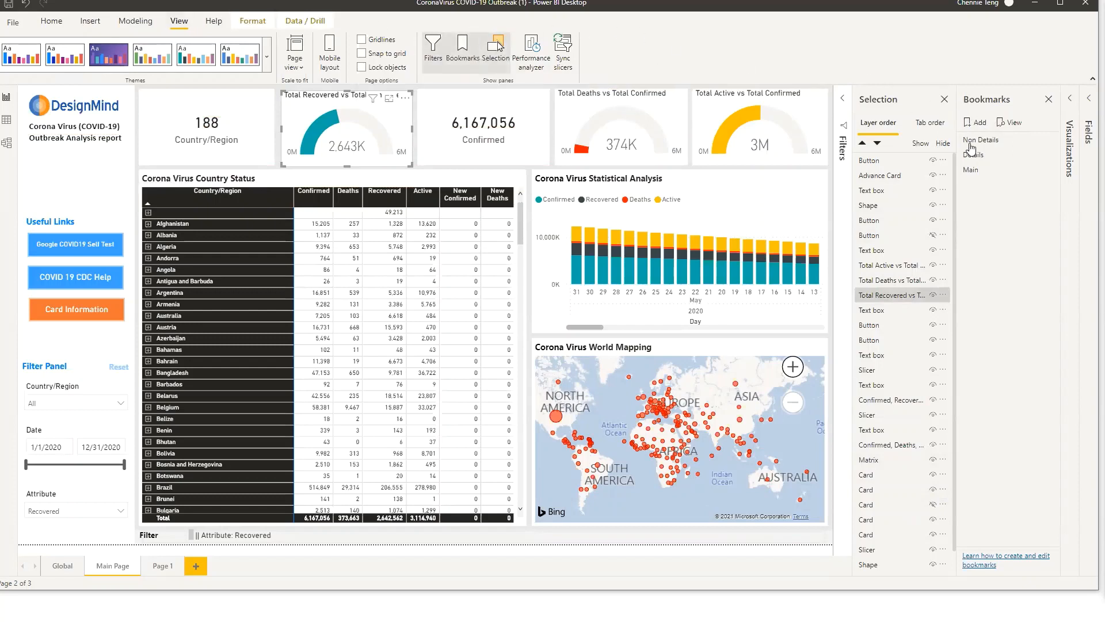
Add a new bookmark and rename it Total Recovered KPI
click(981, 123)
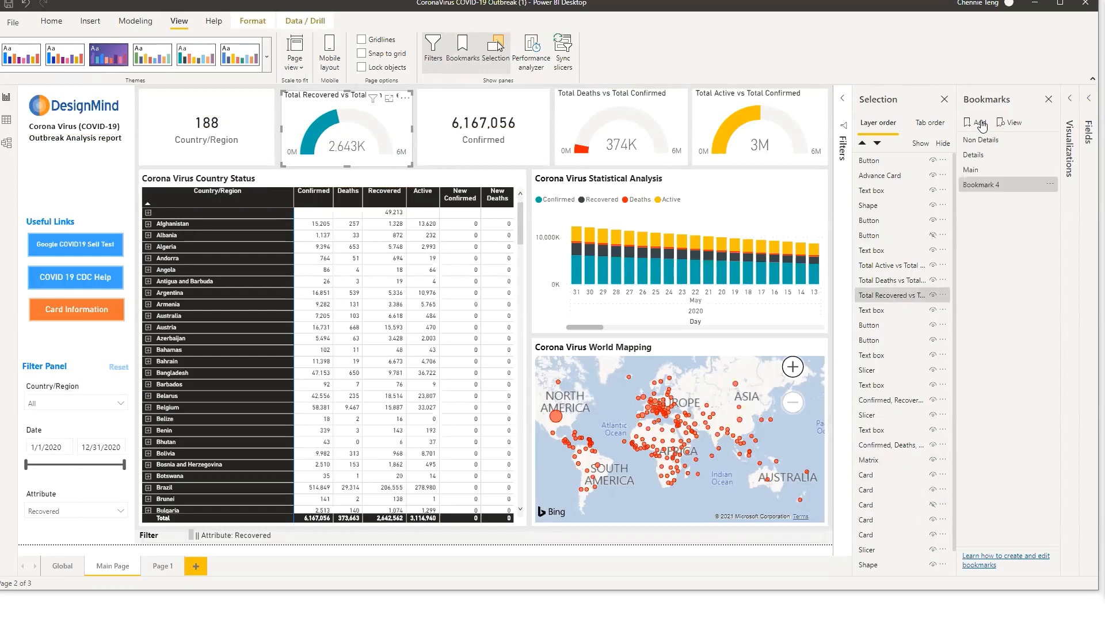
double_click(1004, 185)
text(Total Recovered)
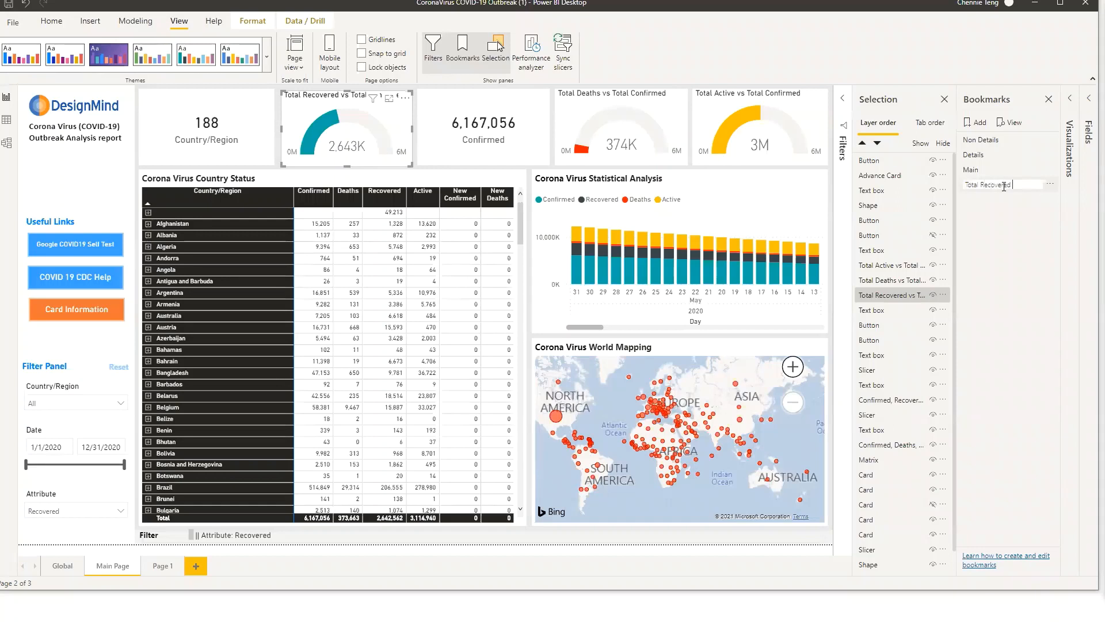
text( KPI)
key(Return)
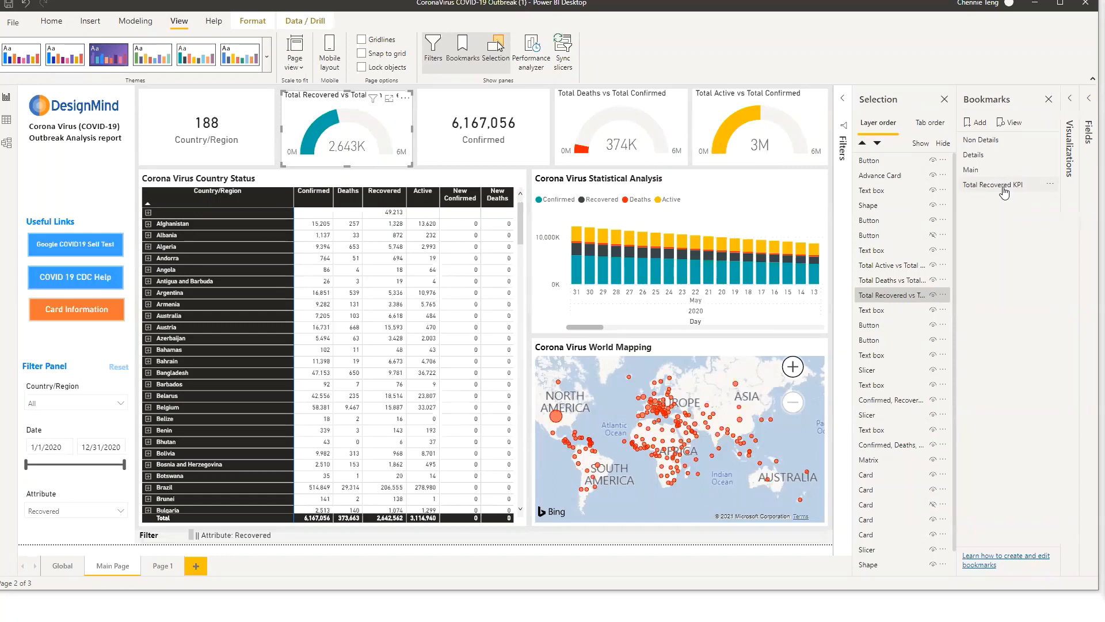
click(1004, 193)
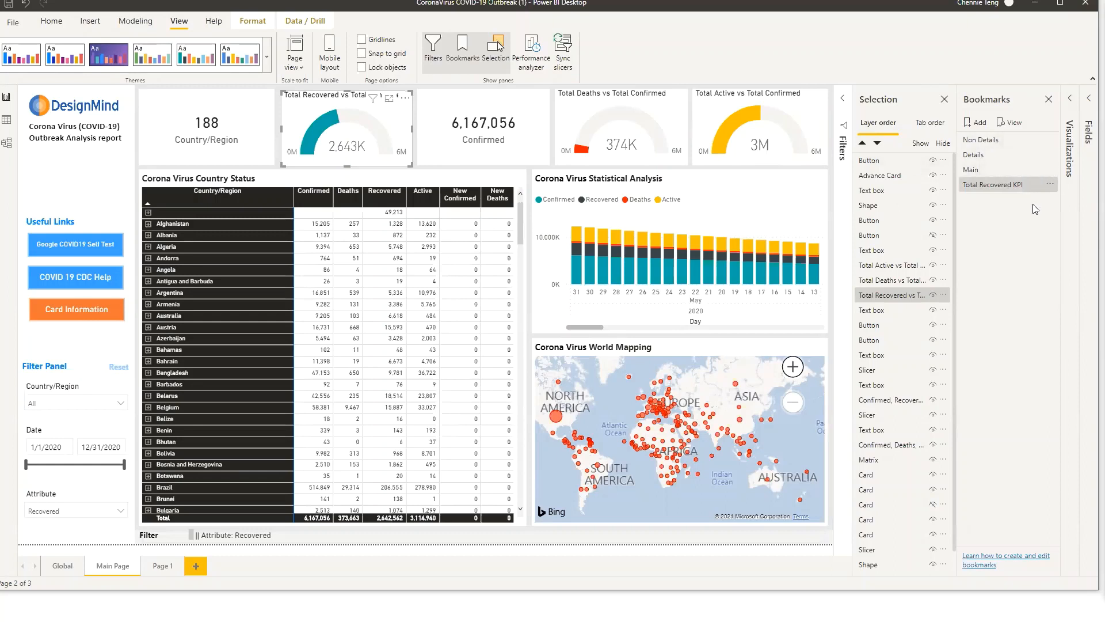
click(1017, 192)
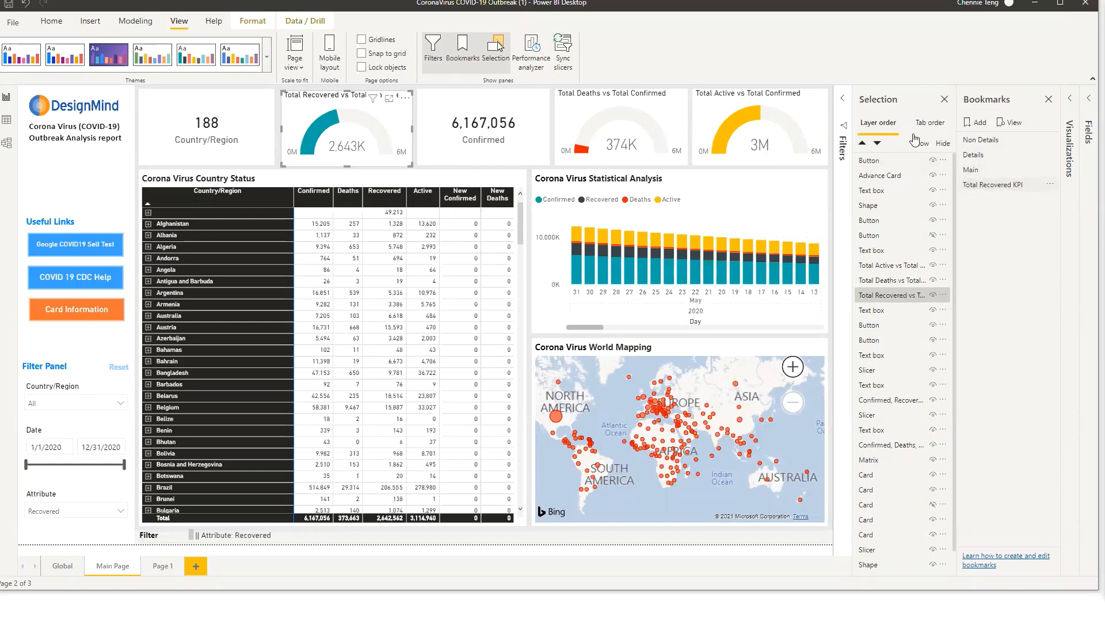
Insert a blank button below the report title in the left panel
click(103, 21)
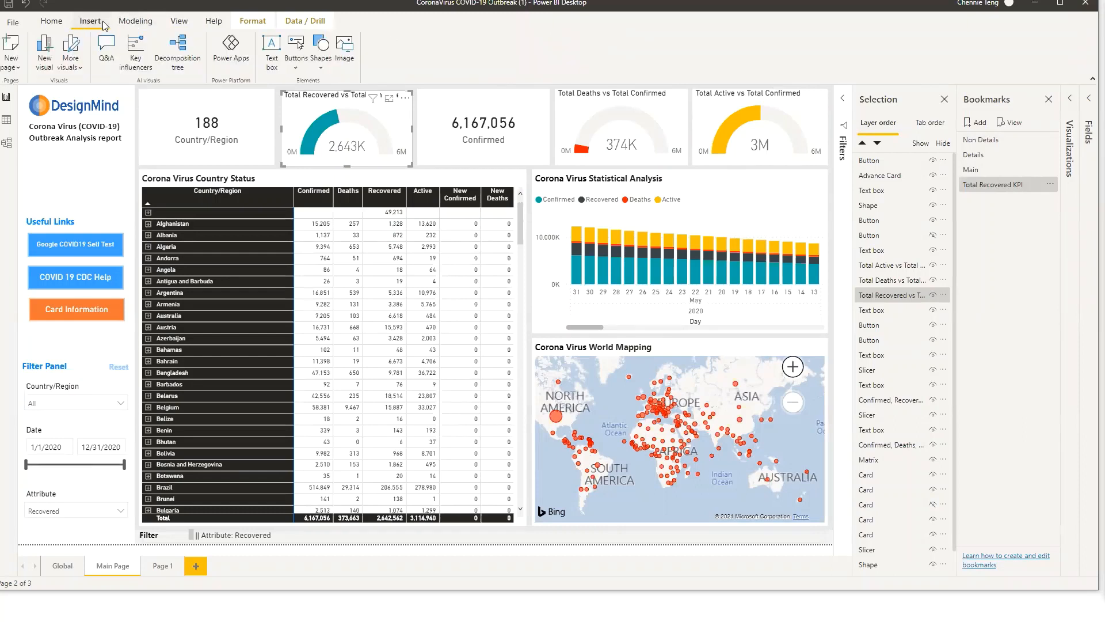
click(301, 63)
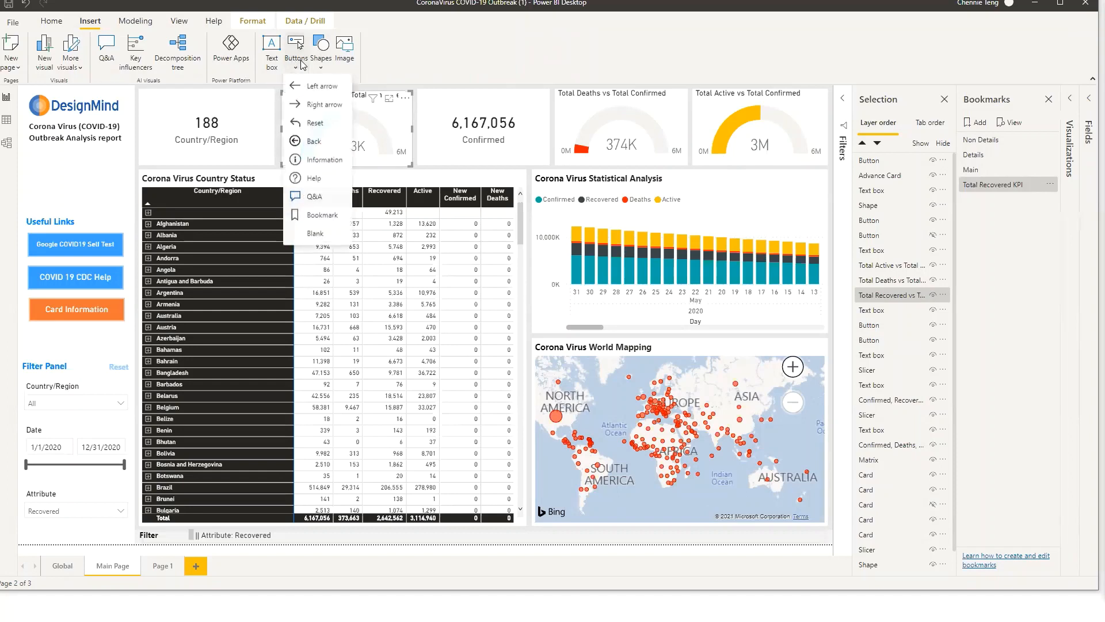
click(325, 236)
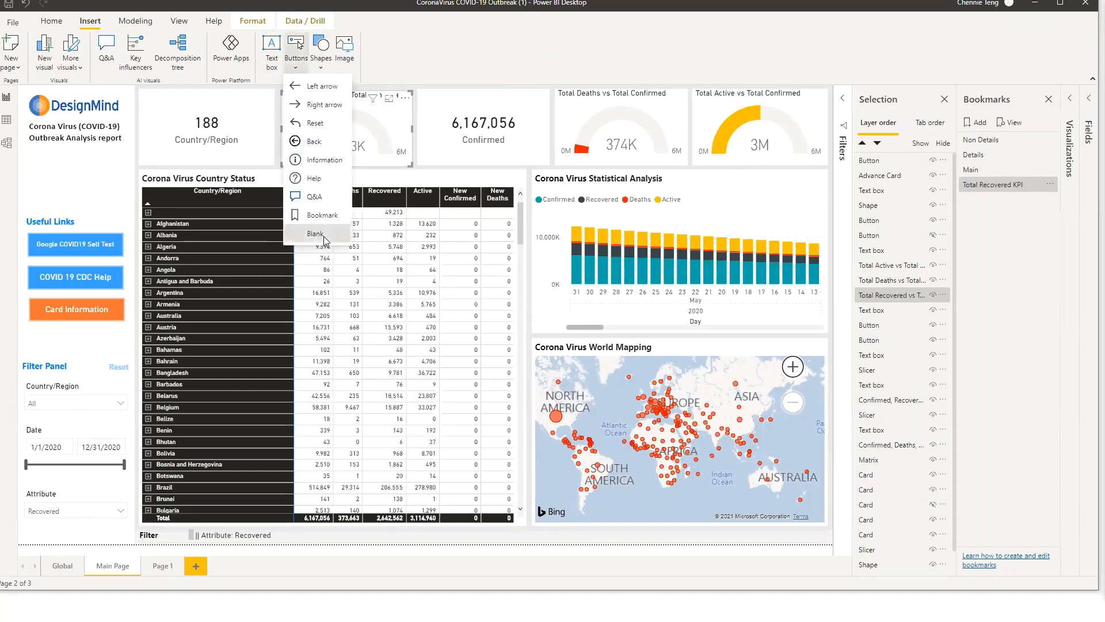
drag(64, 108, 96, 176)
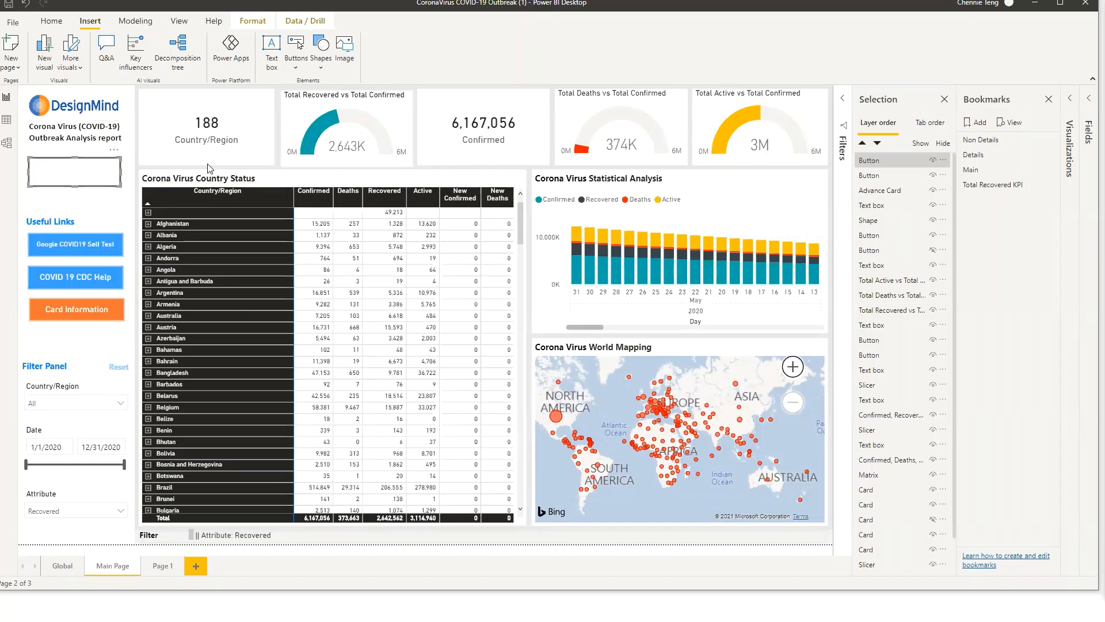
Turn on the button's text and set it to KPI Button
click(1071, 102)
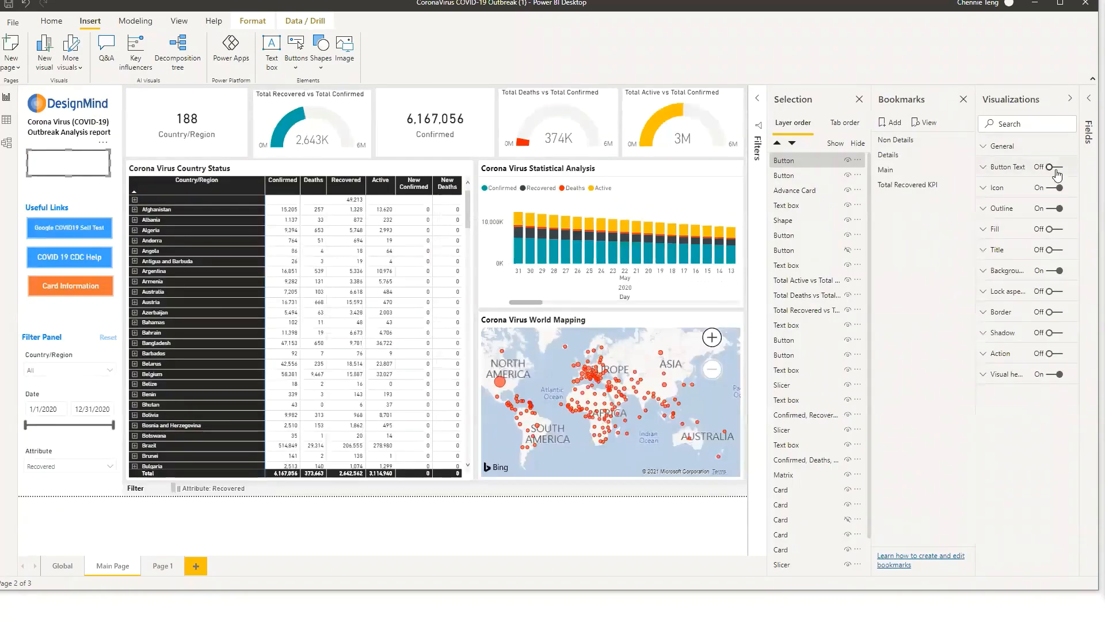
click(1054, 166)
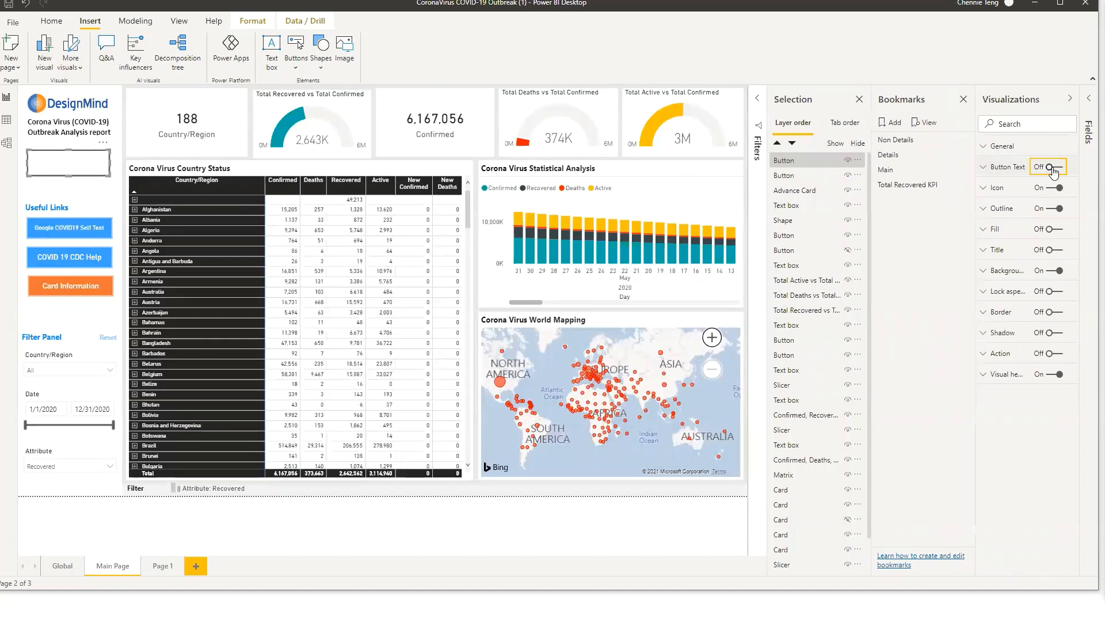
click(985, 167)
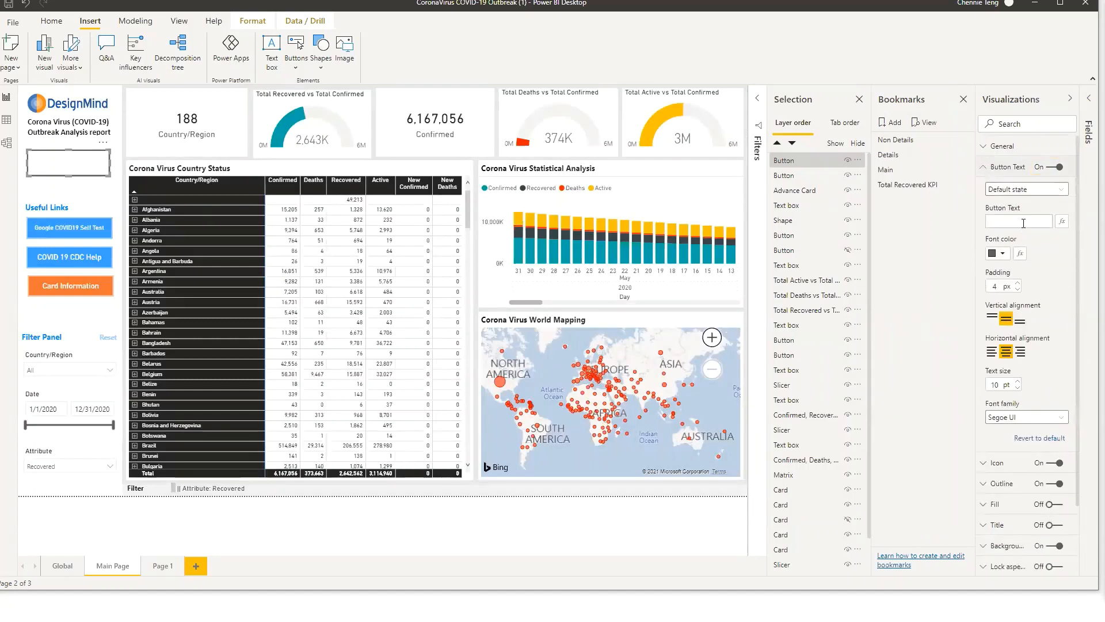
click(1025, 221)
text(KPI Button)
Set the button text padding to 6 px and the font family to Segoe (Bold)
click(1018, 282)
click(1023, 419)
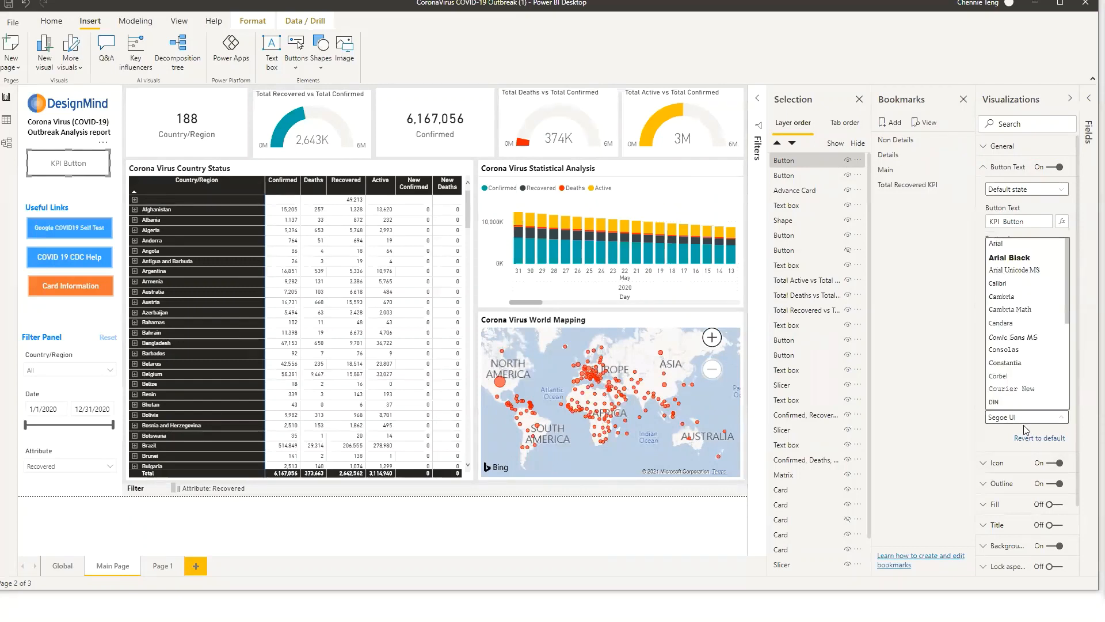
scroll(1027, 397, down, 4)
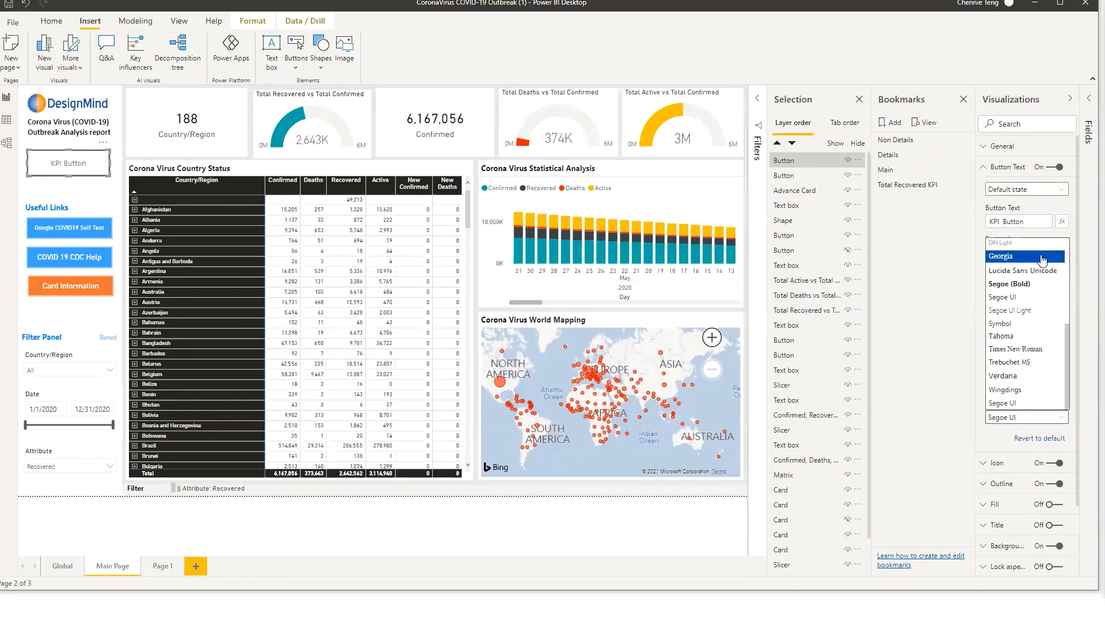
click(1045, 284)
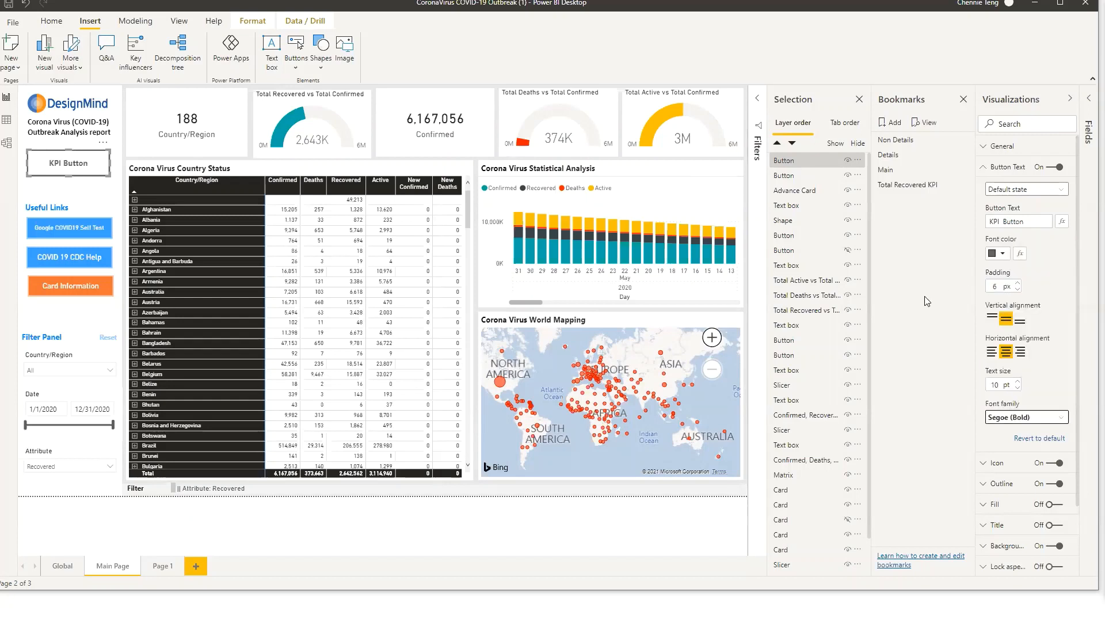
click(1015, 168)
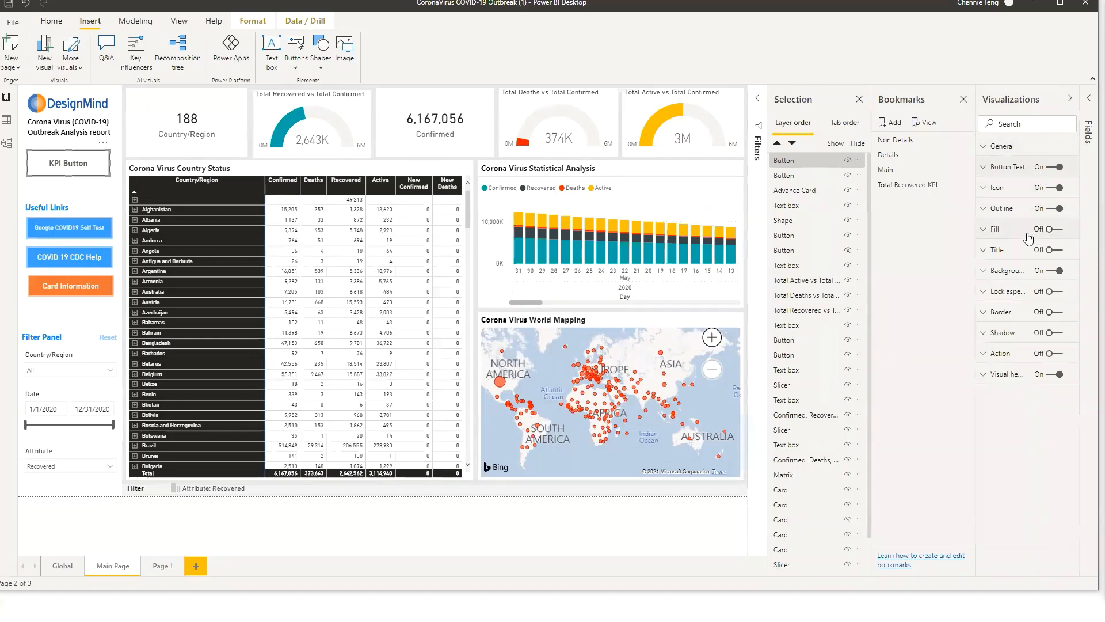
Turn off the button's outline and turn on its fill
click(1058, 209)
click(1051, 230)
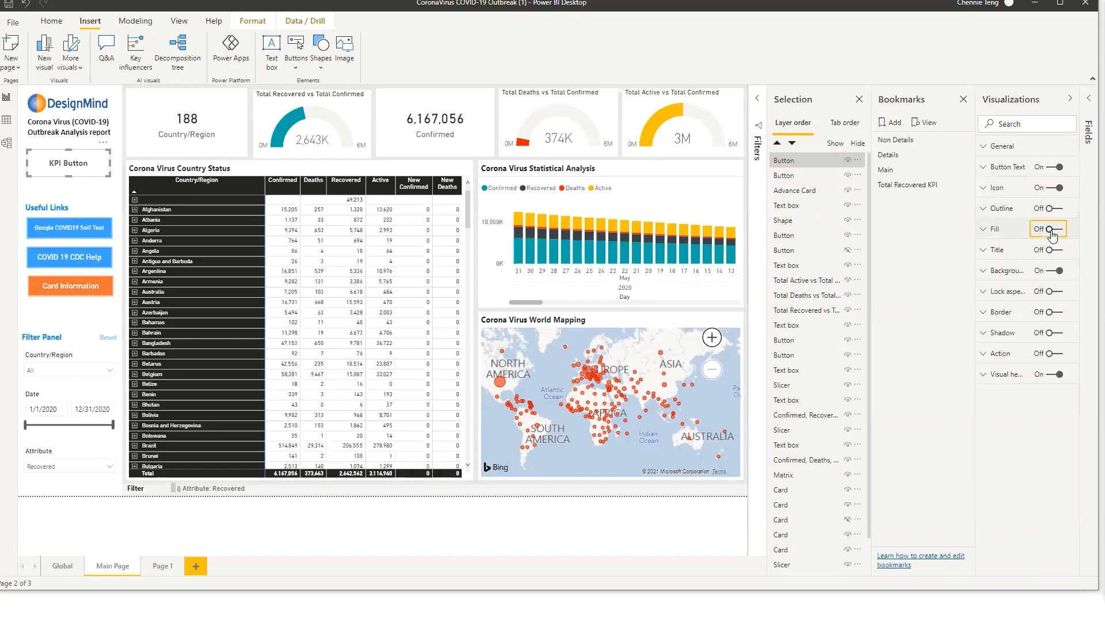
click(1020, 232)
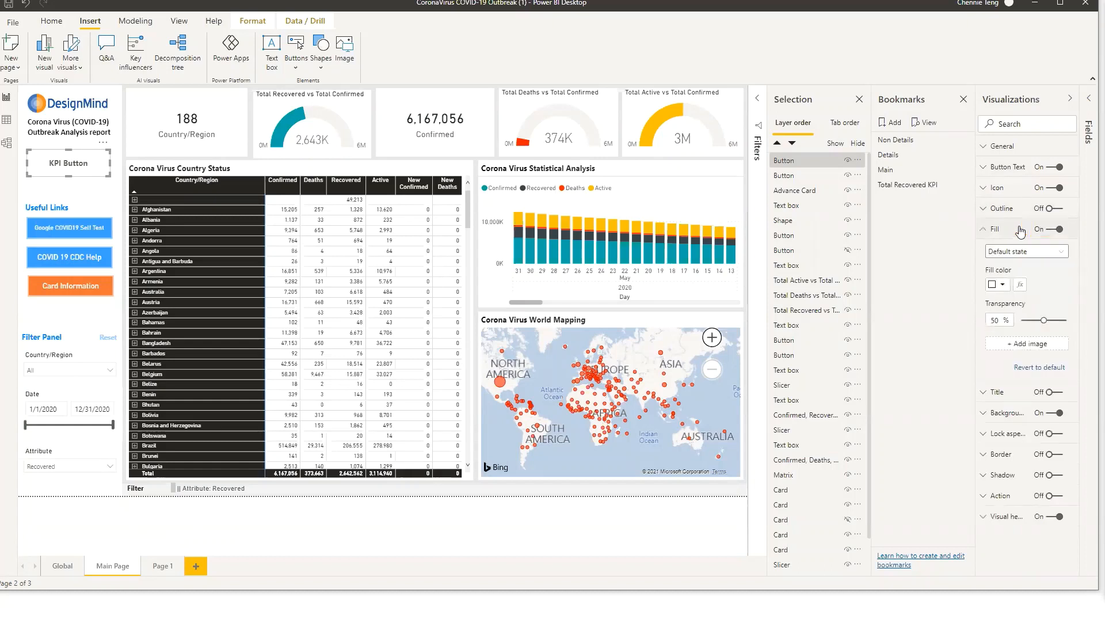
Set the button's On hover fill color to dark blue
click(1035, 252)
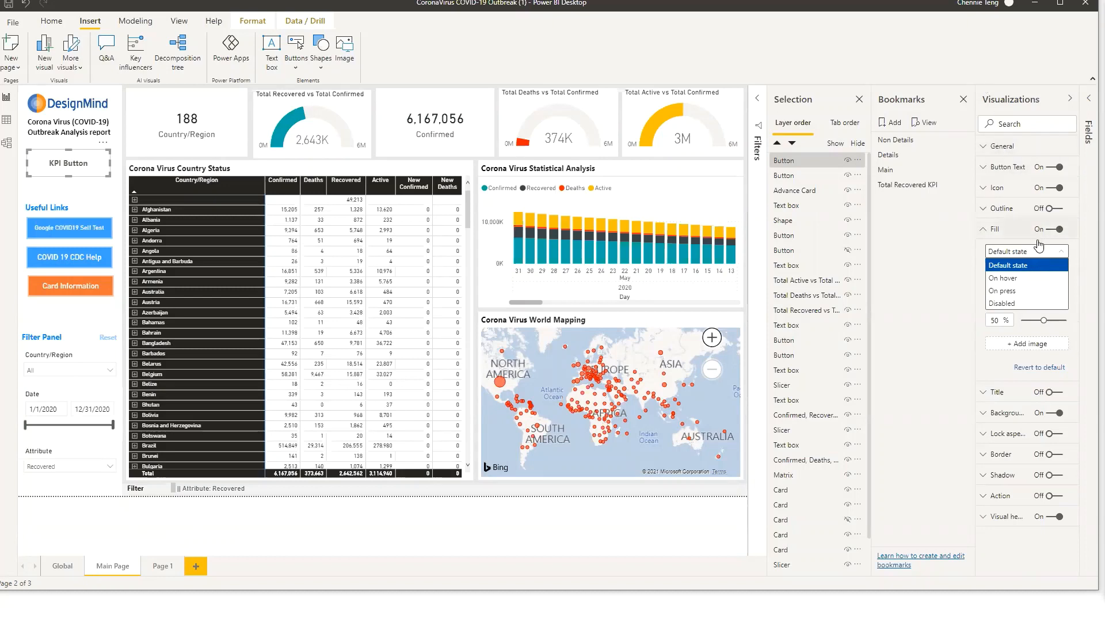
click(1031, 278)
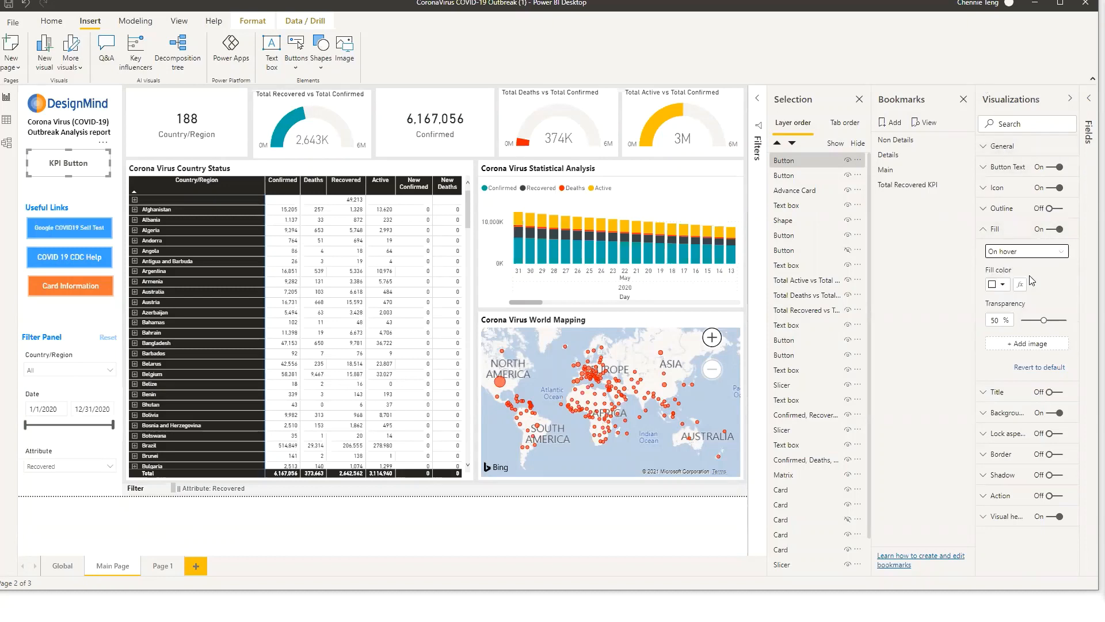
click(1004, 286)
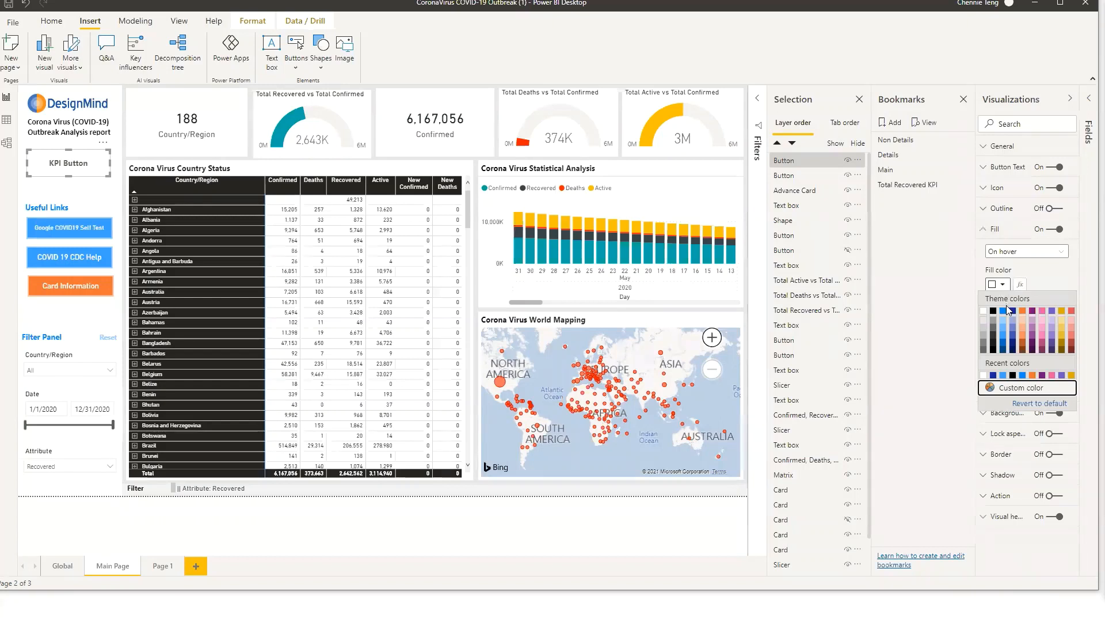
click(1013, 313)
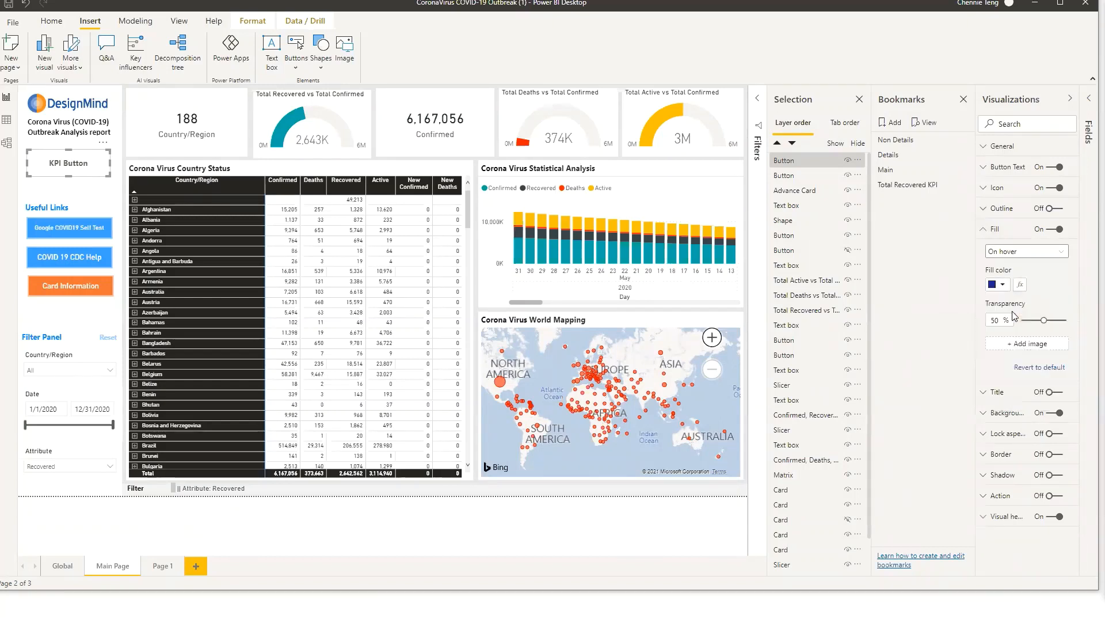
Set the button's On press fill color to a blue theme color
click(1020, 257)
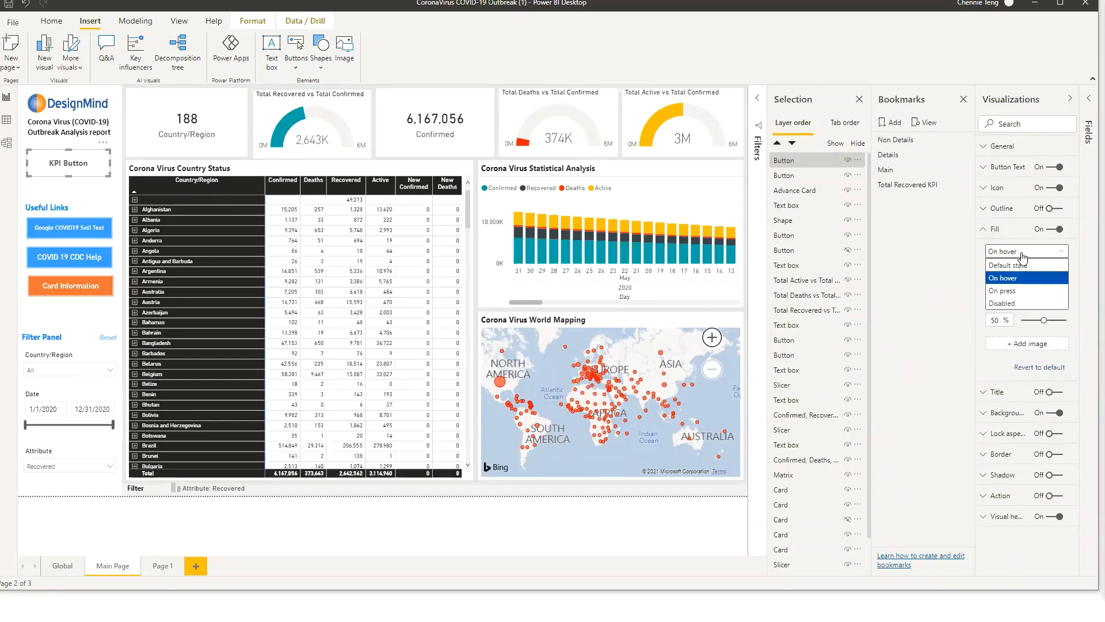
click(1033, 290)
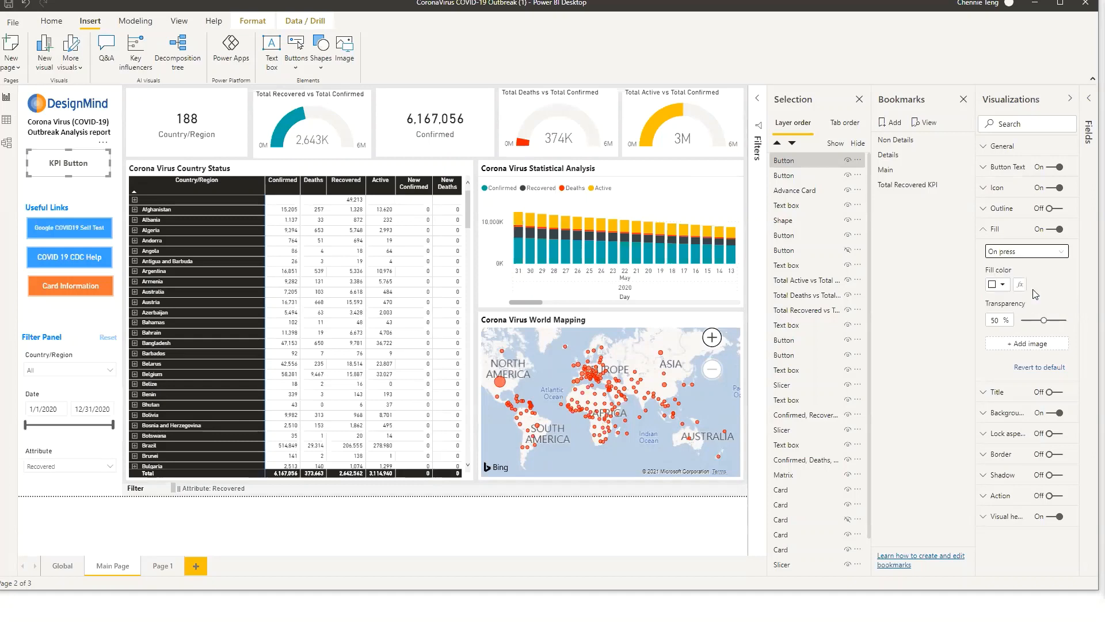
click(1003, 289)
click(1006, 313)
click(999, 251)
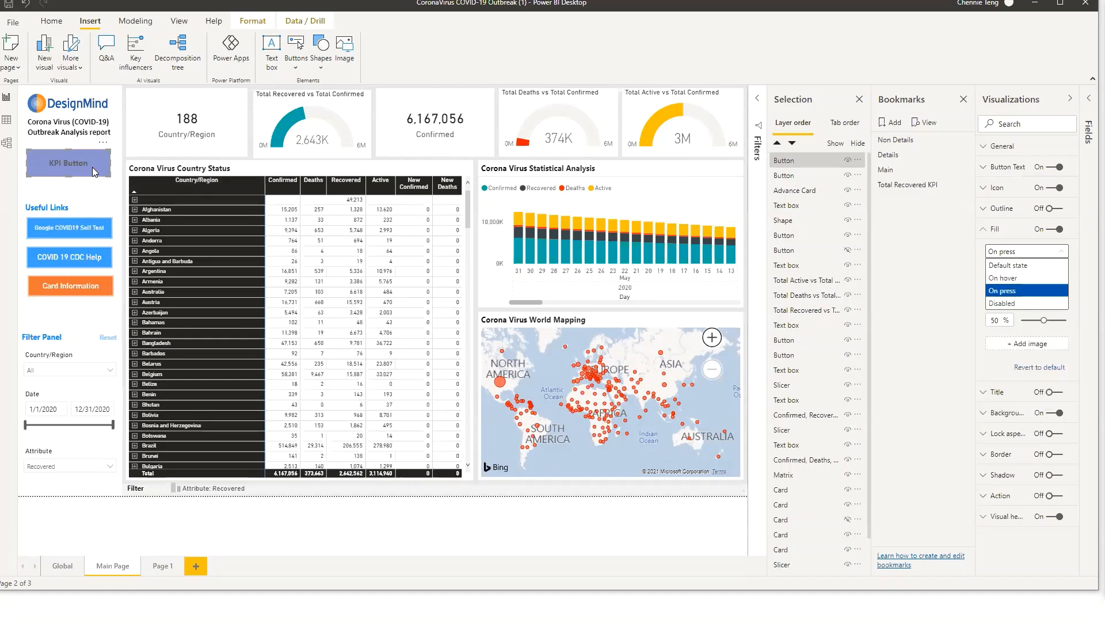
Set the button's Default state fill color to orange with 0% transparency and nudge the button slightly down
click(1010, 250)
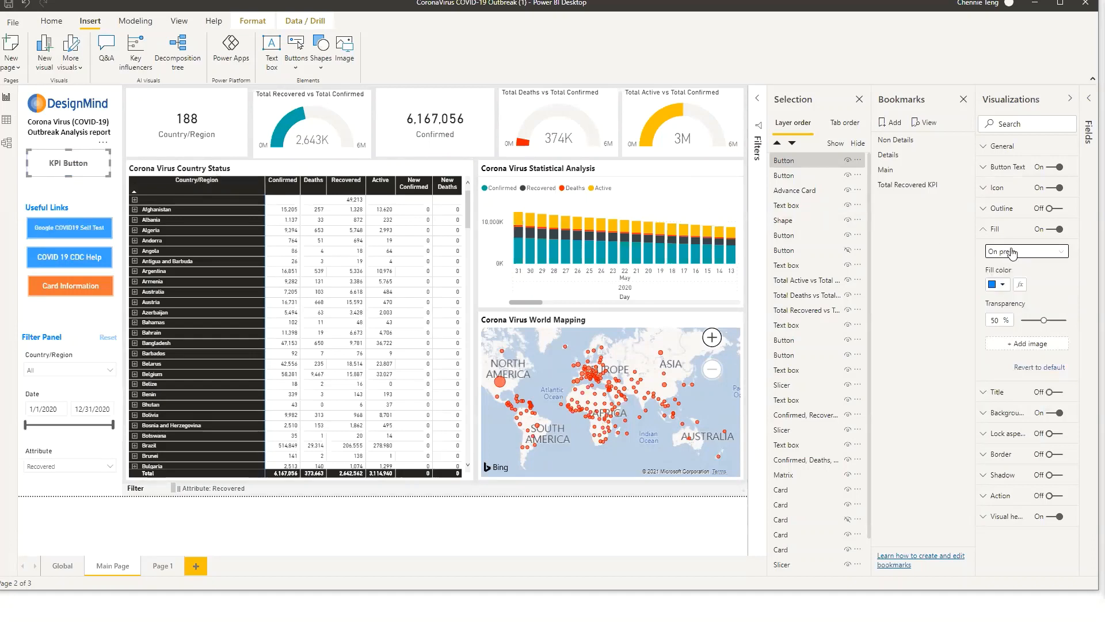
click(1011, 252)
click(1016, 266)
click(1005, 286)
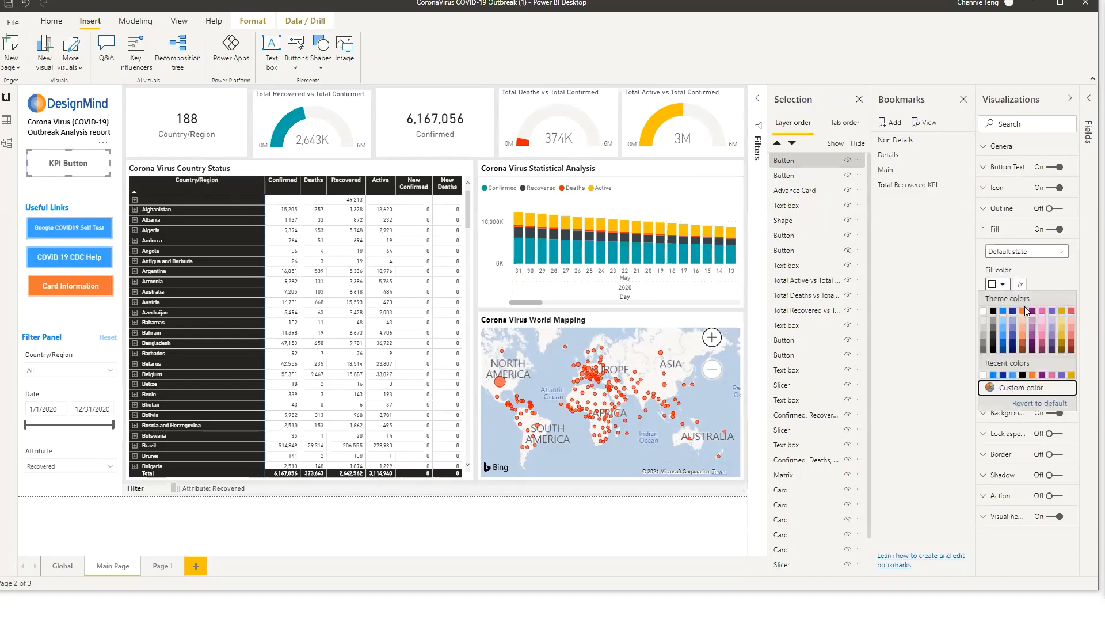
click(1025, 314)
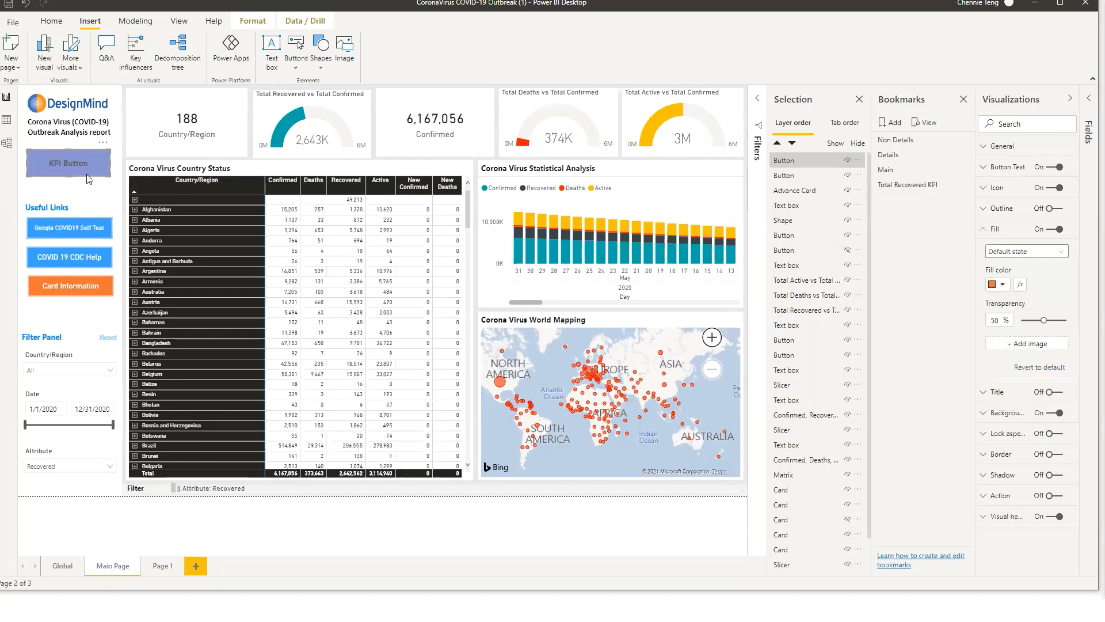
drag(87, 161, 87, 175)
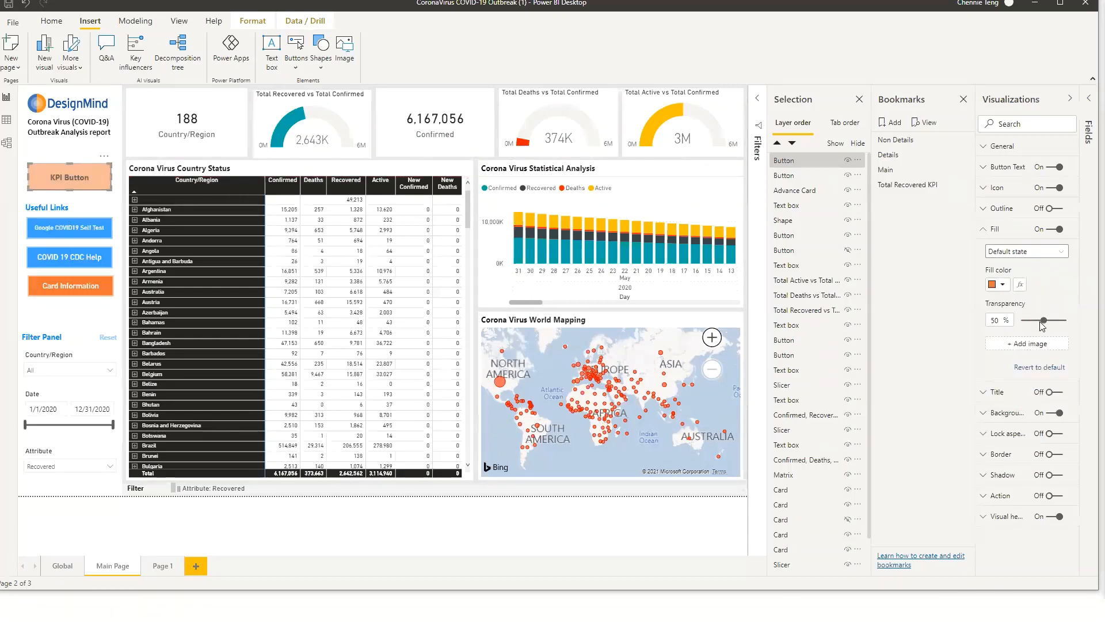
drag(1043, 325, 1019, 324)
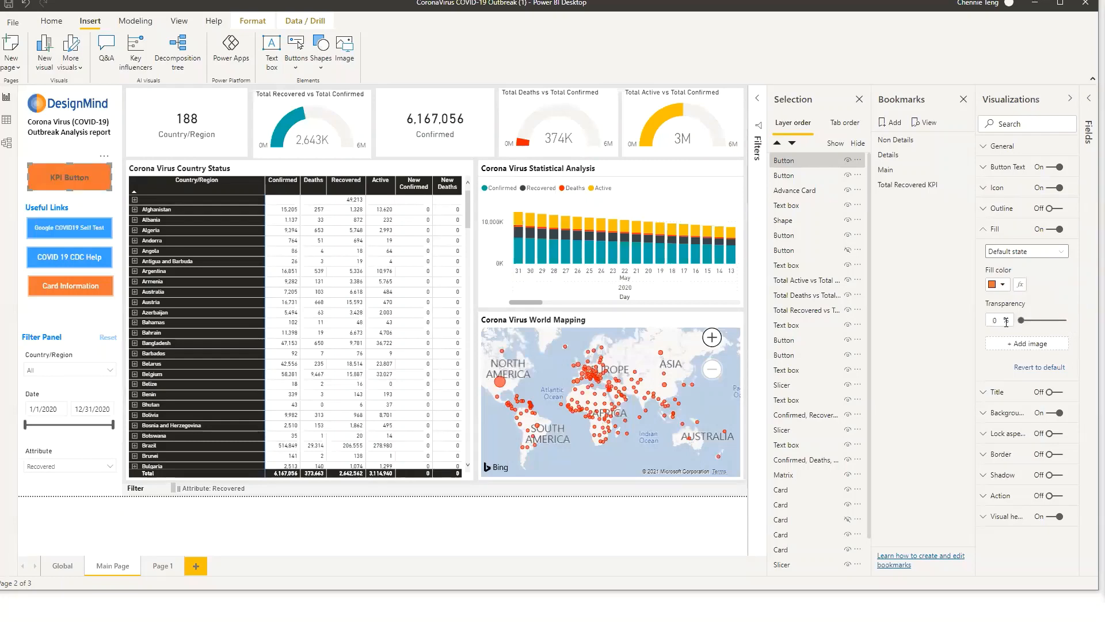
Set the button text font color to white
click(1025, 168)
click(1002, 253)
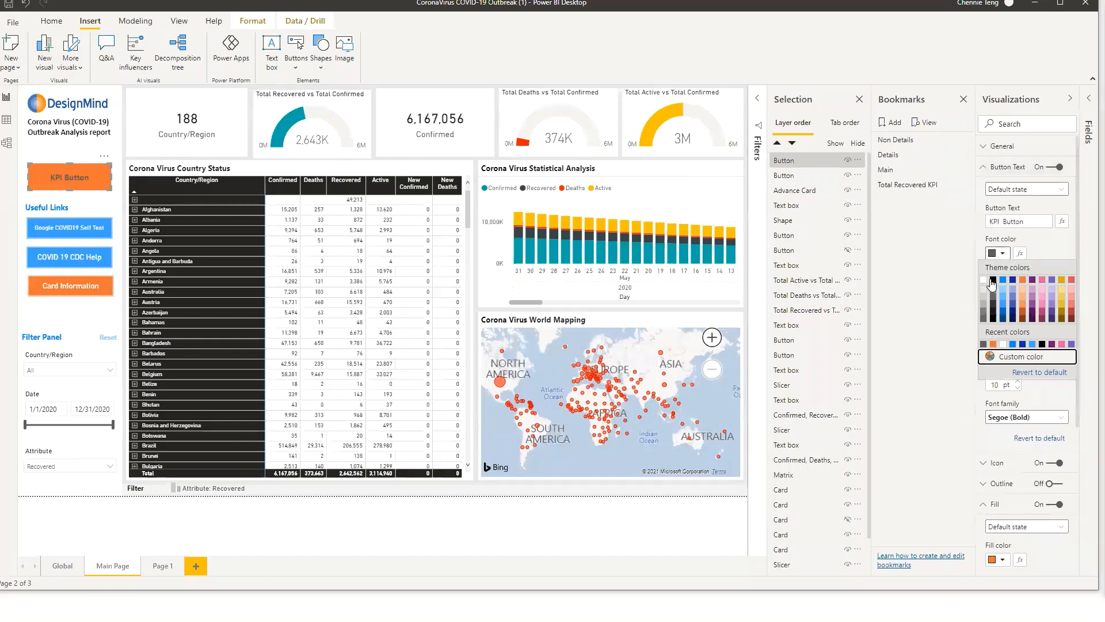
click(983, 280)
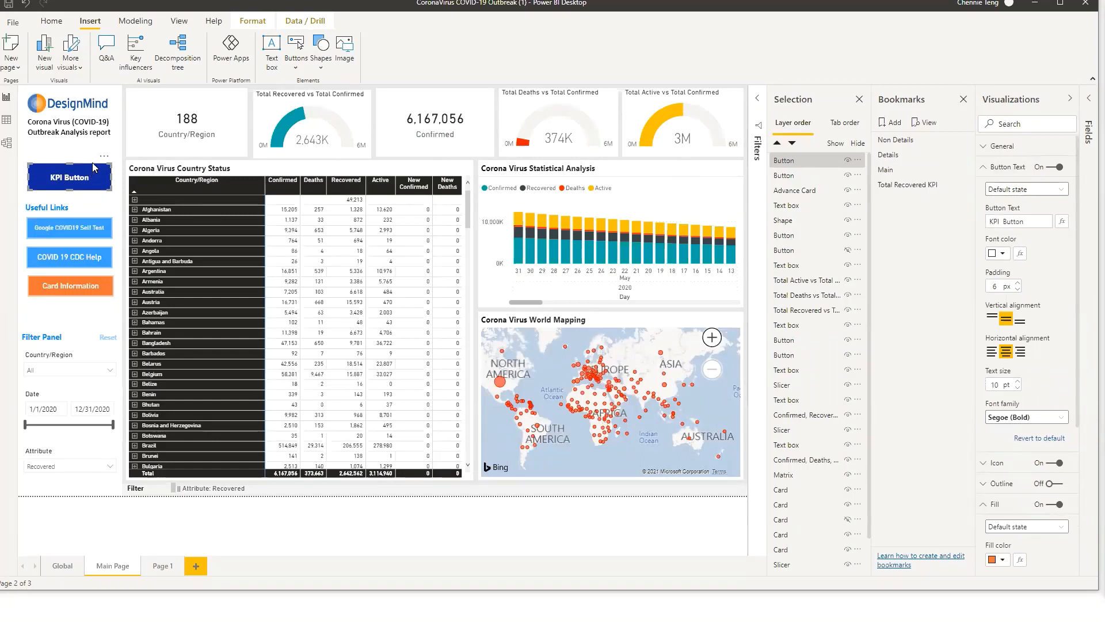
Turn on the button's Action with type Bookmark, linked to the Total Recovered KPI bookmark
click(1013, 168)
click(1008, 229)
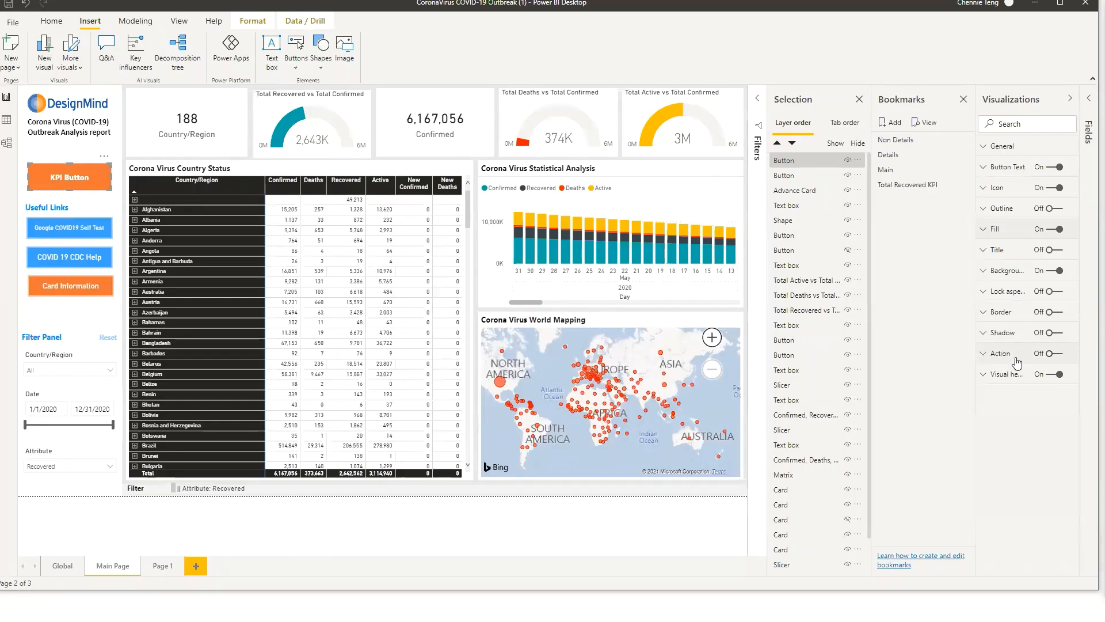
click(1051, 355)
click(984, 355)
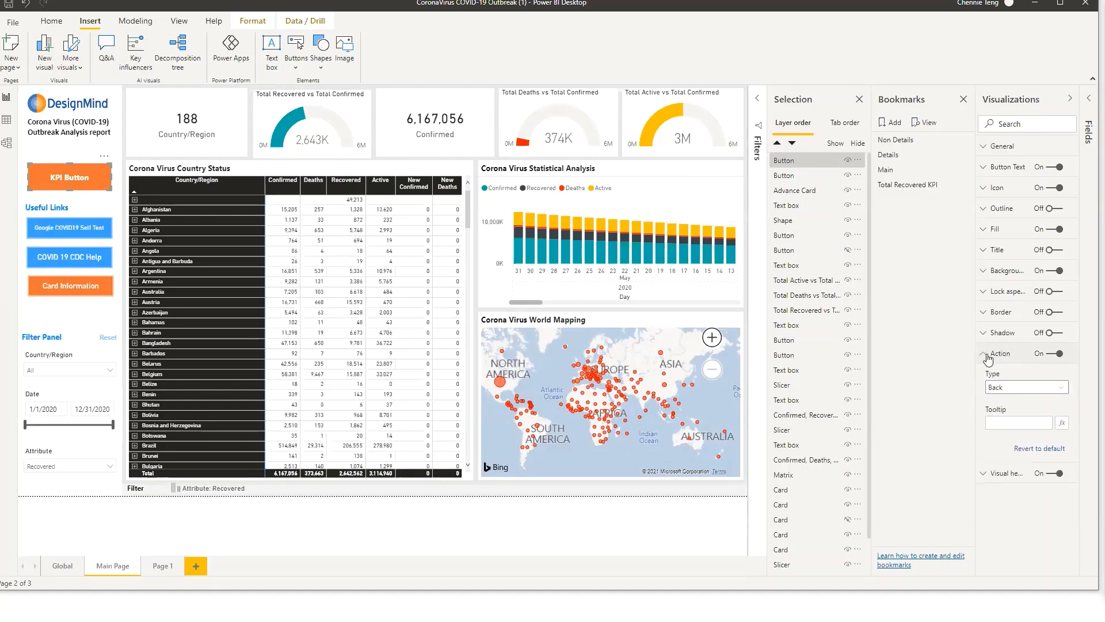
click(1037, 388)
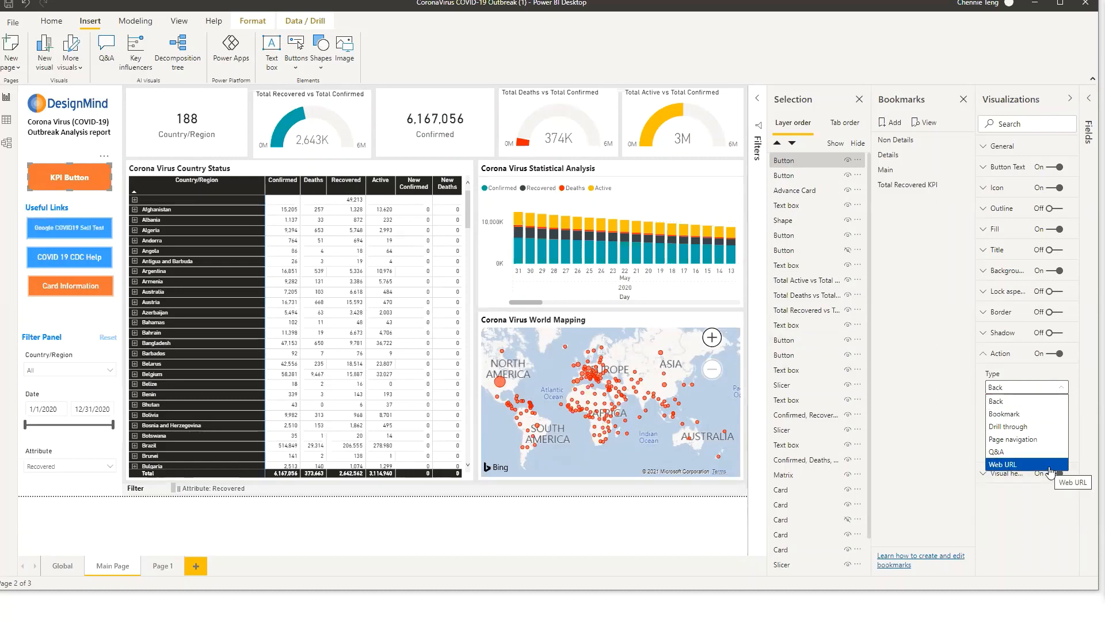
click(1028, 415)
click(1031, 424)
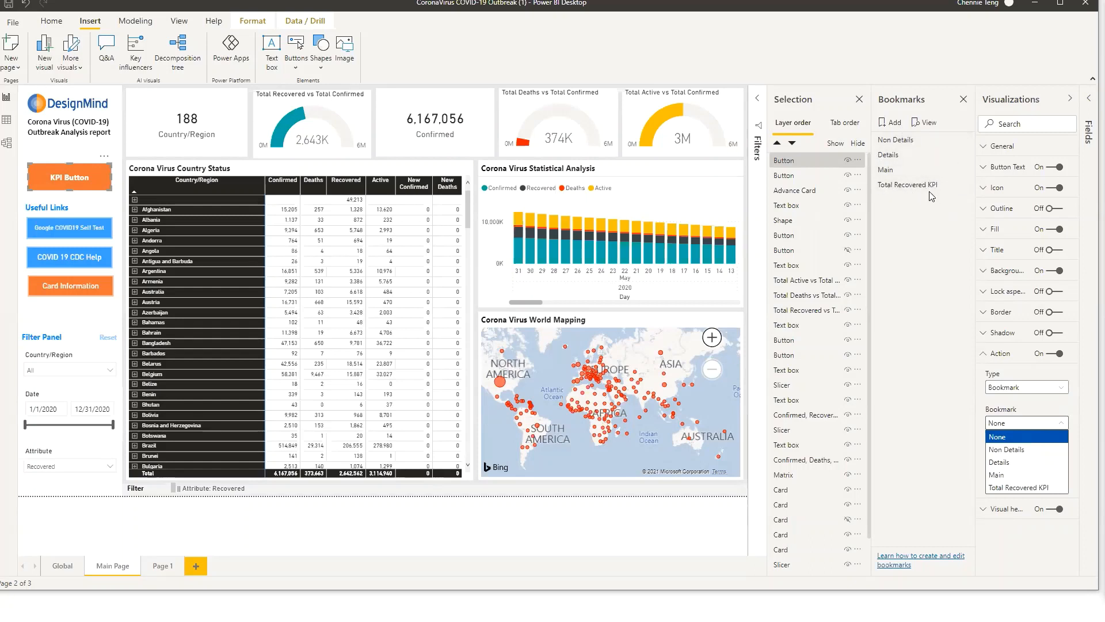
click(1008, 488)
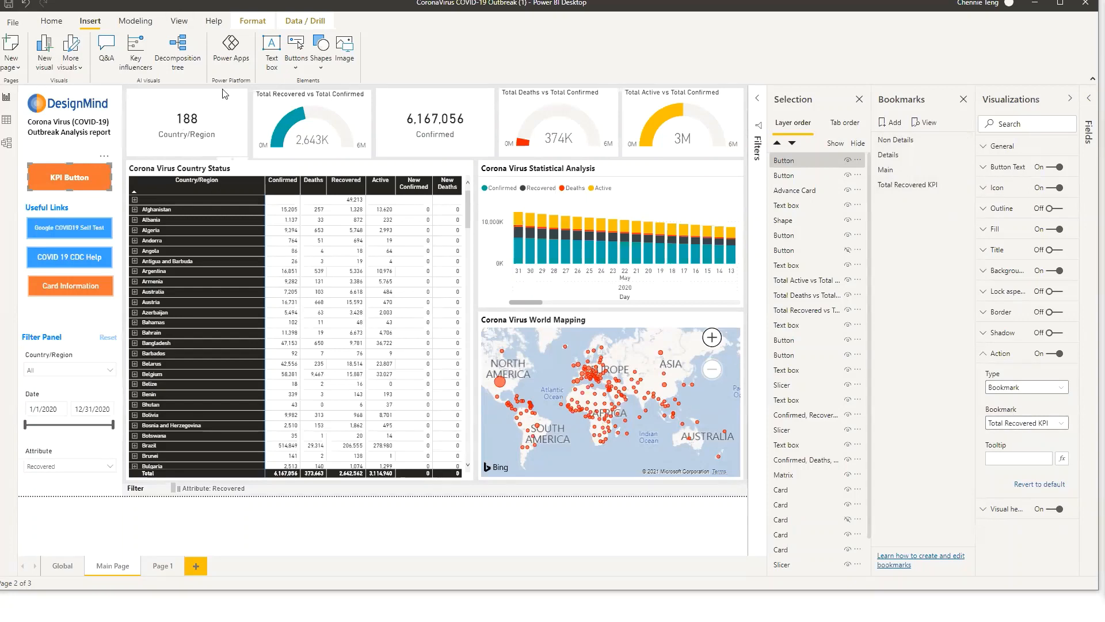
Test the Reset, Card Information and KPI buttons to switch between the report views
ctrl+click(108, 337)
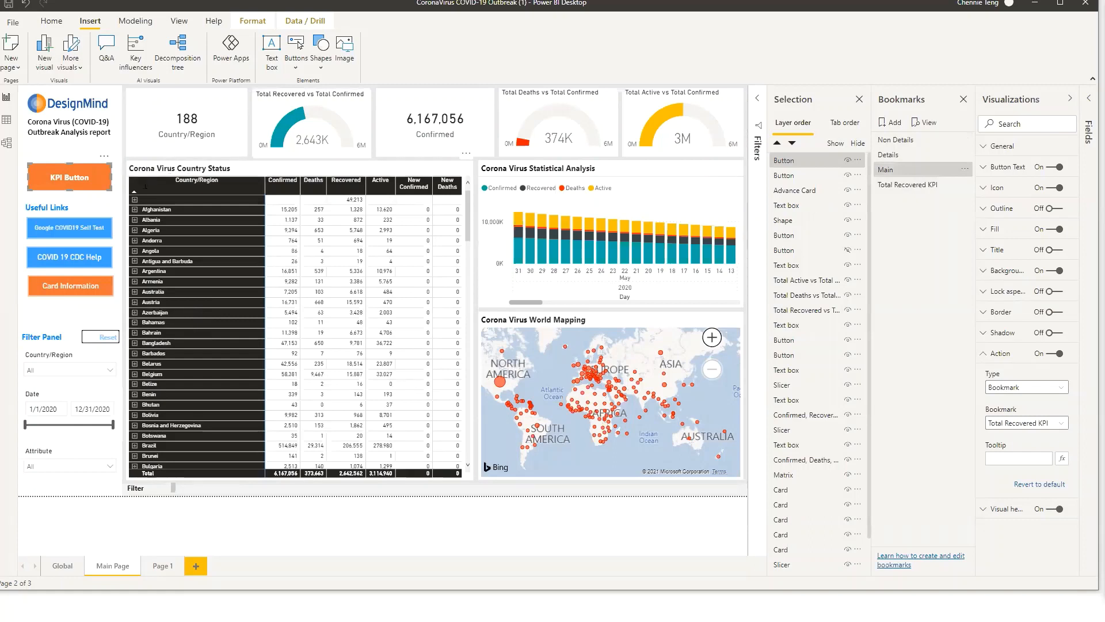
ctrl+click(56, 281)
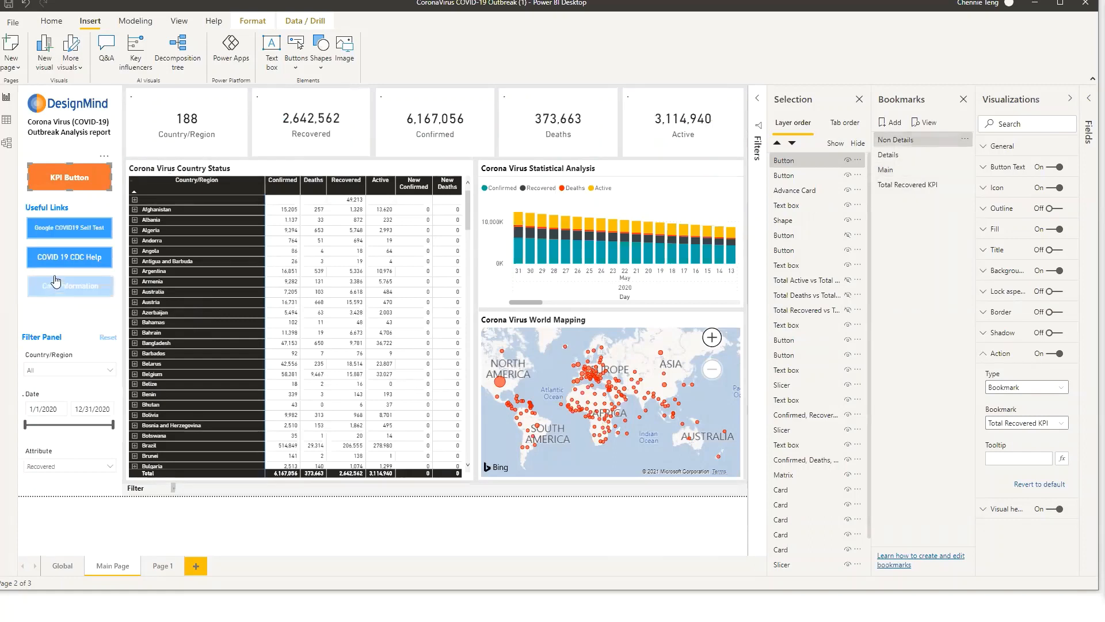
ctrl+click(81, 180)
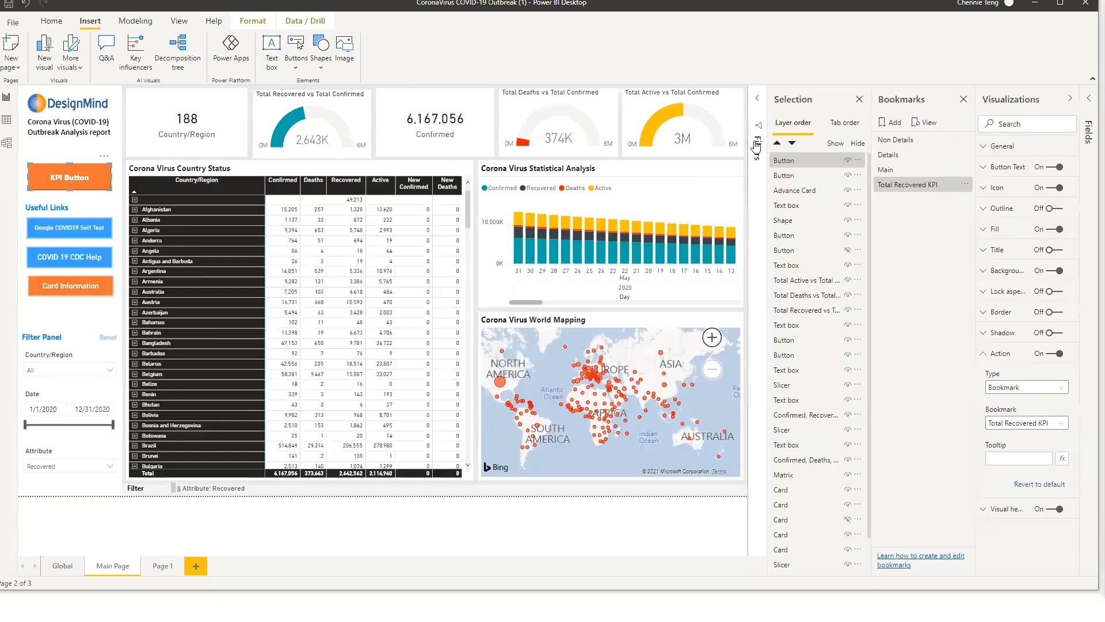
Close the Filters, Selection and Bookmarks panes
click(758, 113)
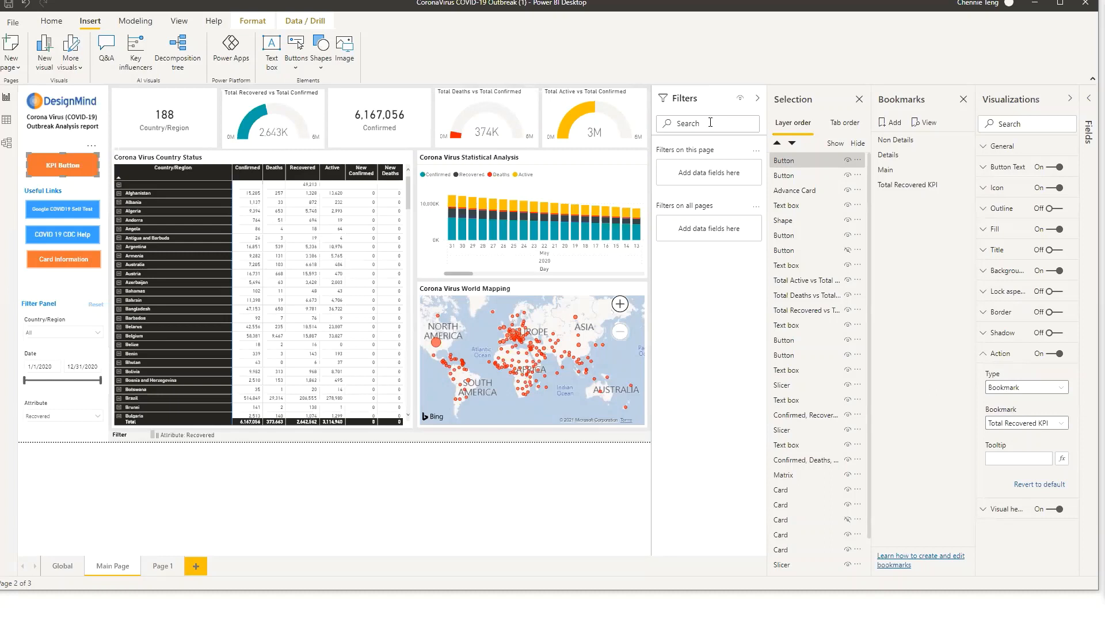
click(757, 98)
click(860, 100)
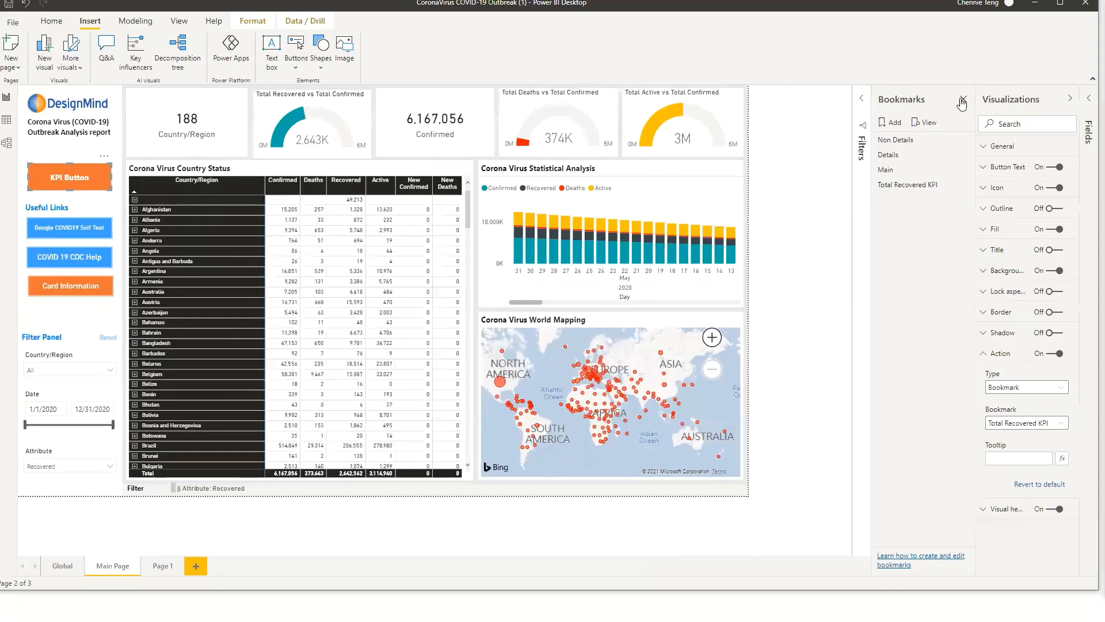
click(963, 99)
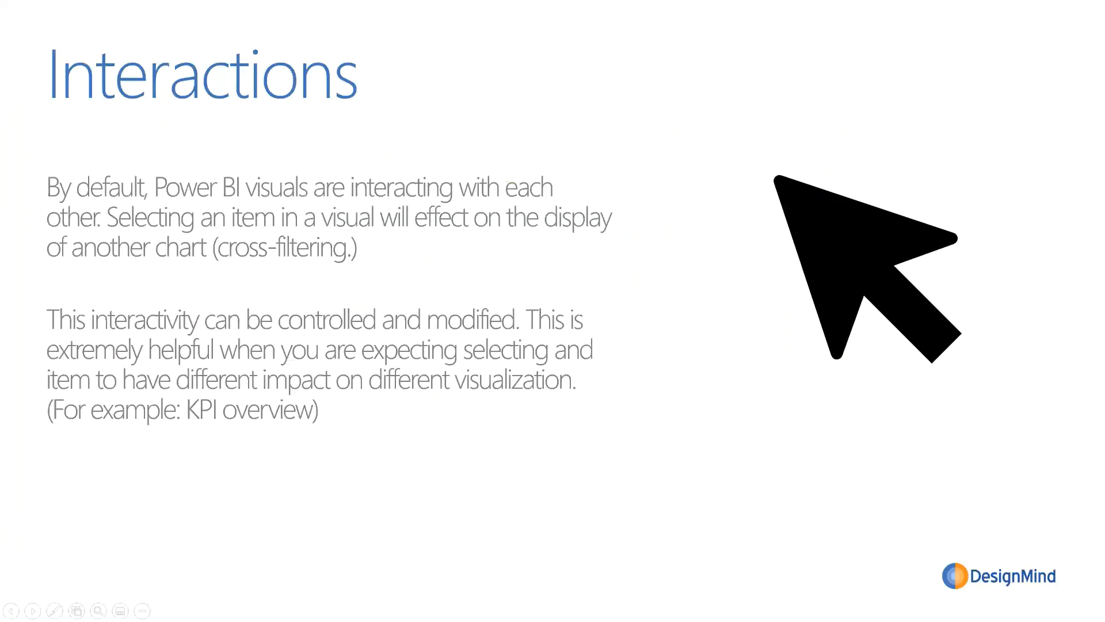
click(614, 301)
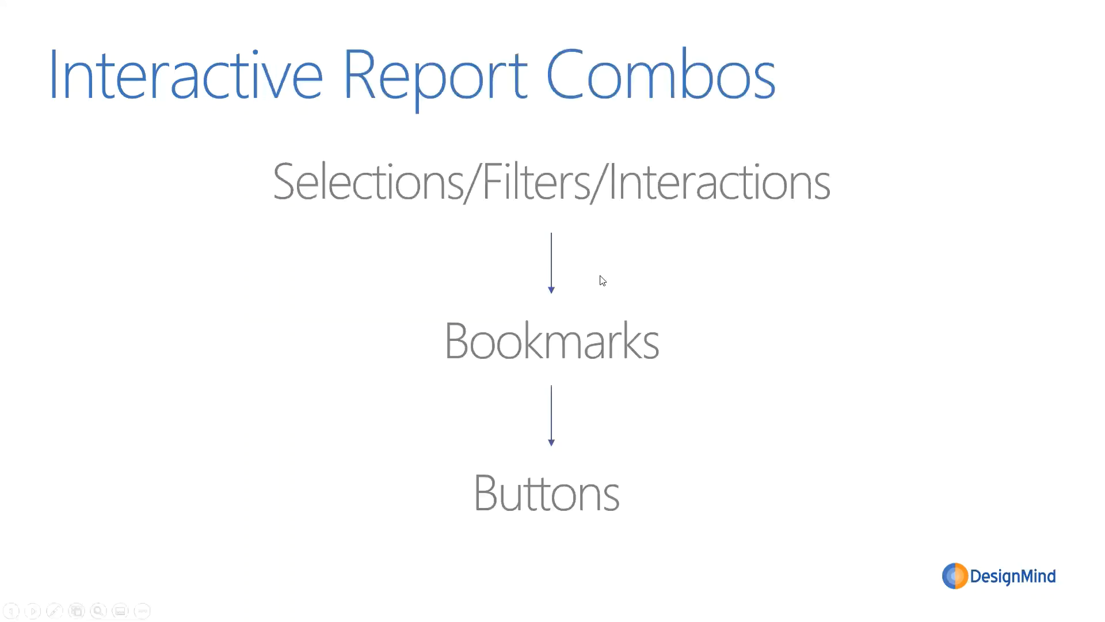
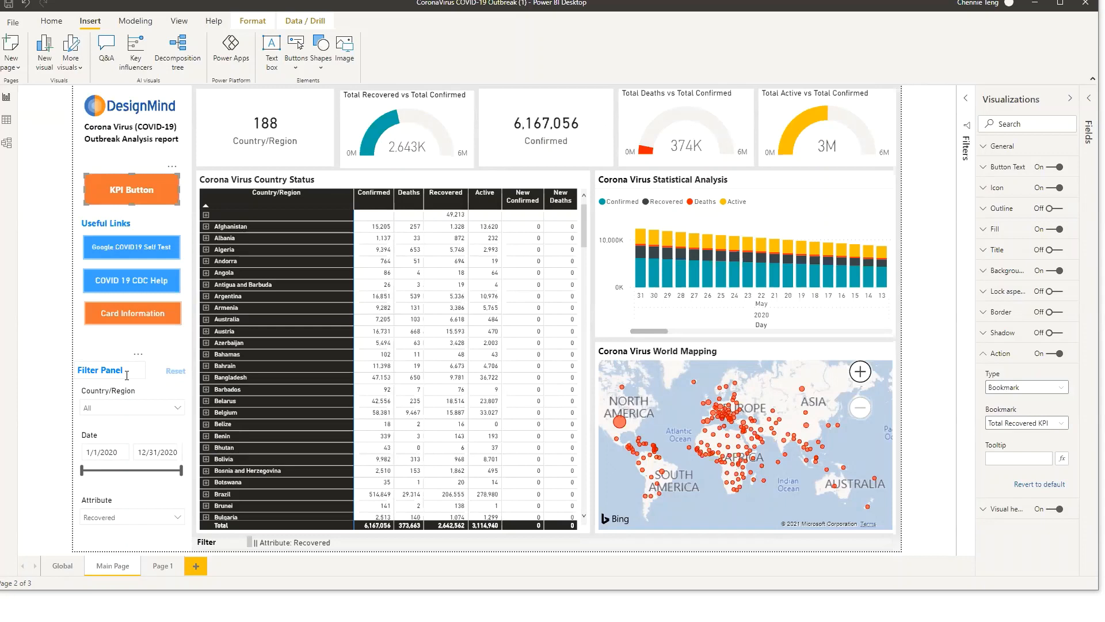
Open the Filters pane, filter the Country/Region slicer to Australia, and reset the filter panel
click(964, 106)
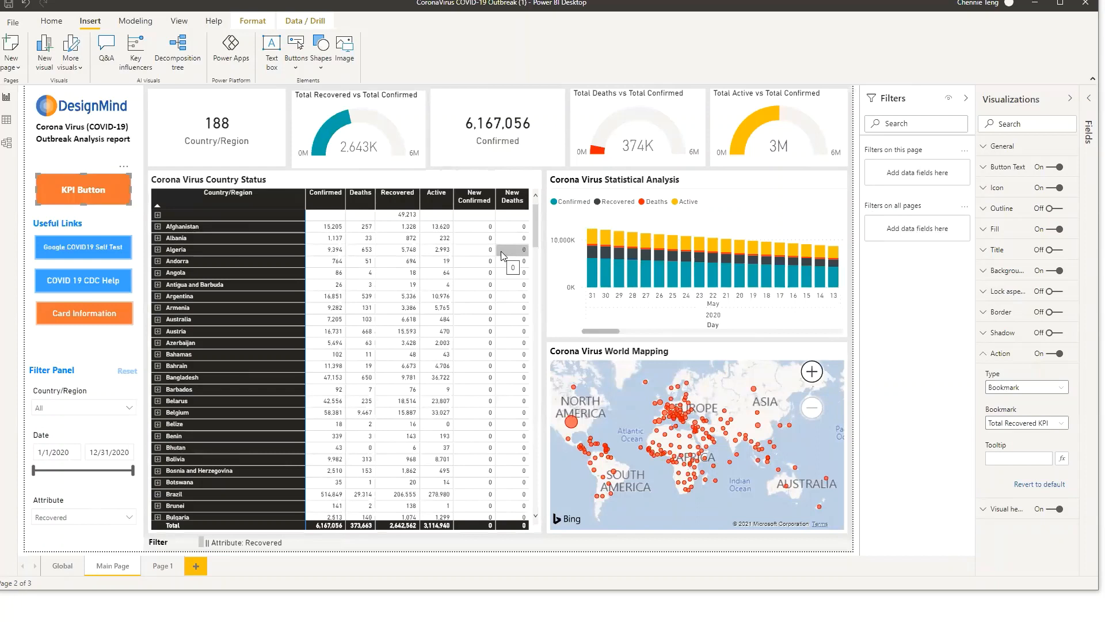
click(105, 412)
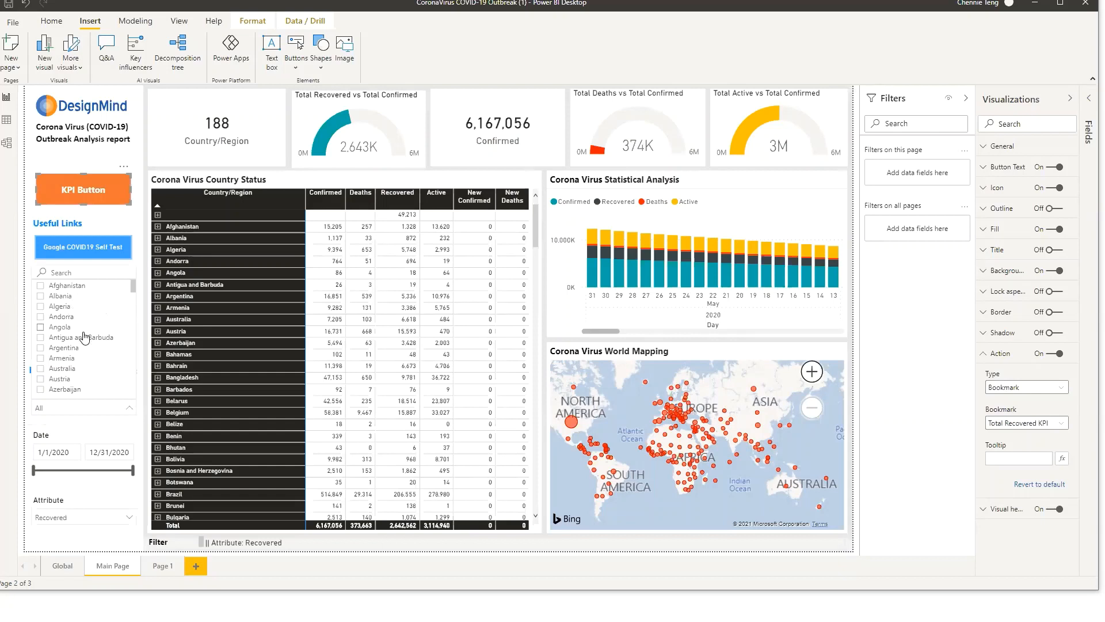
click(68, 372)
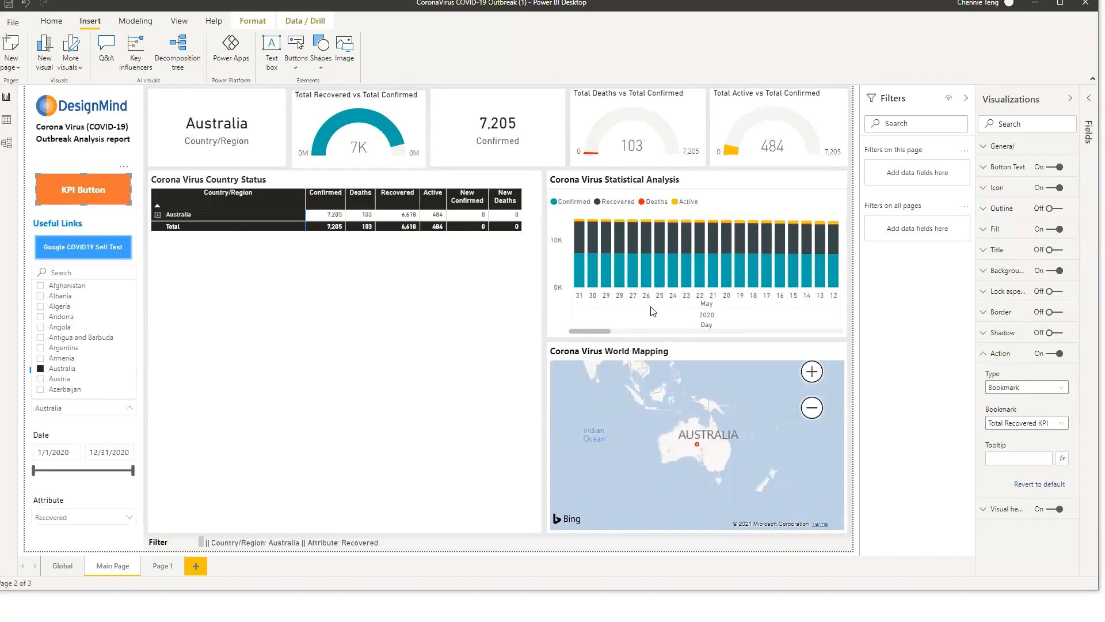
click(91, 423)
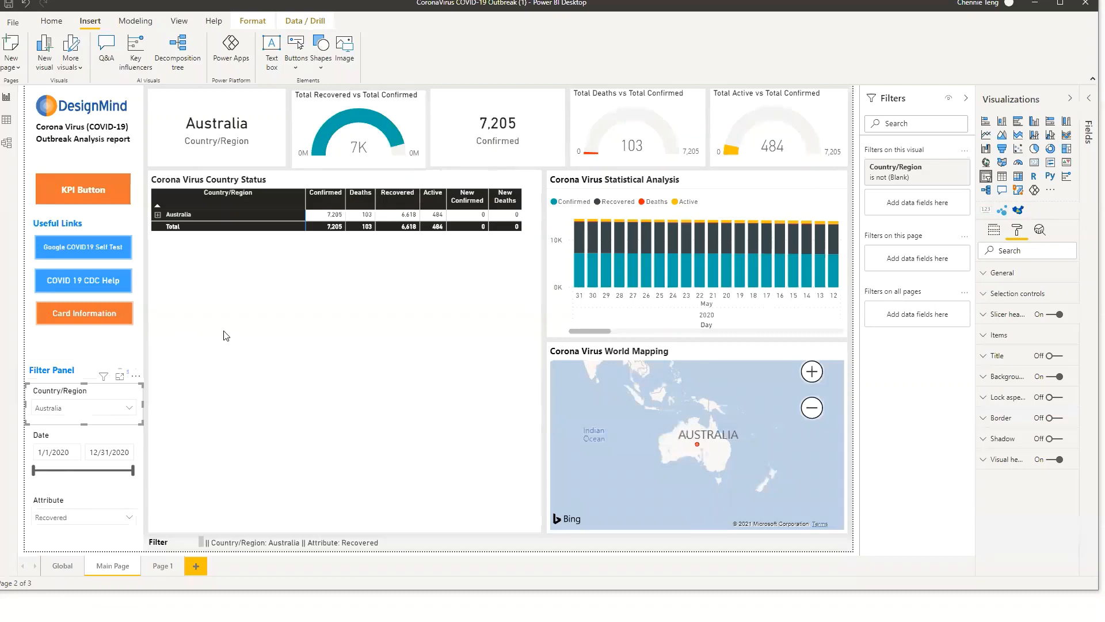
click(164, 449)
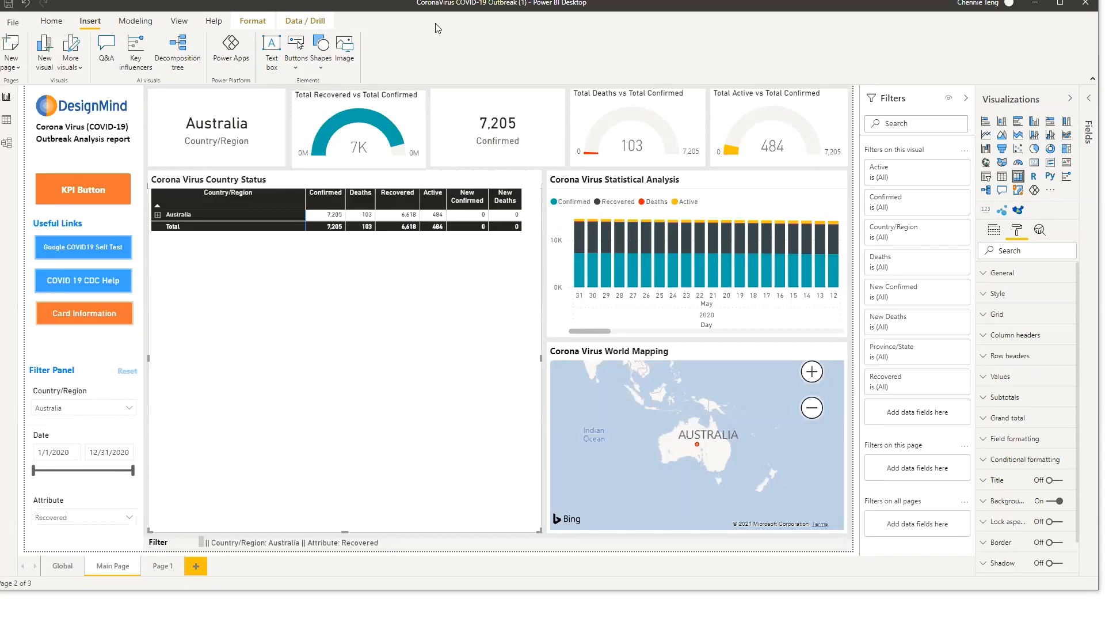
ctrl+click(129, 375)
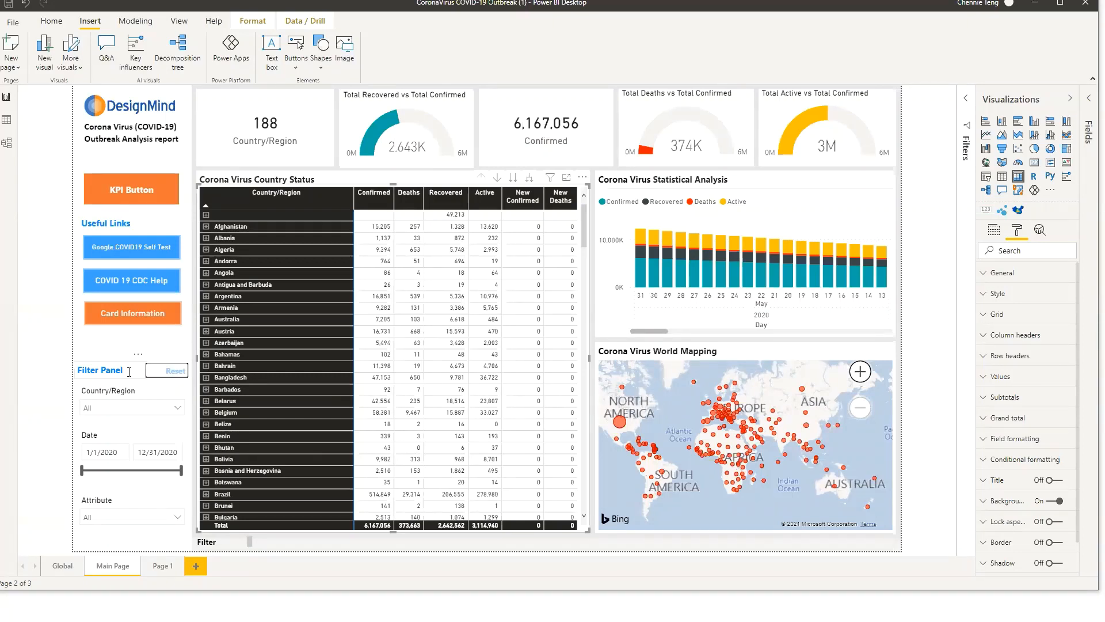
Open the Filters Selected measure in the Outbreak table to inspect its DAX formula
click(275, 548)
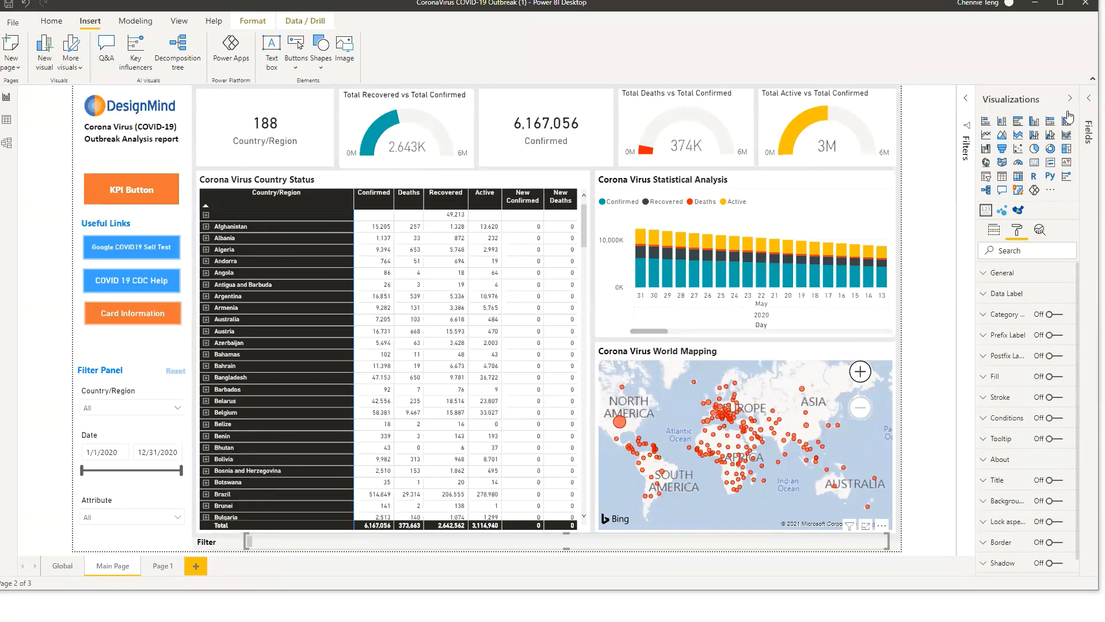
click(1090, 112)
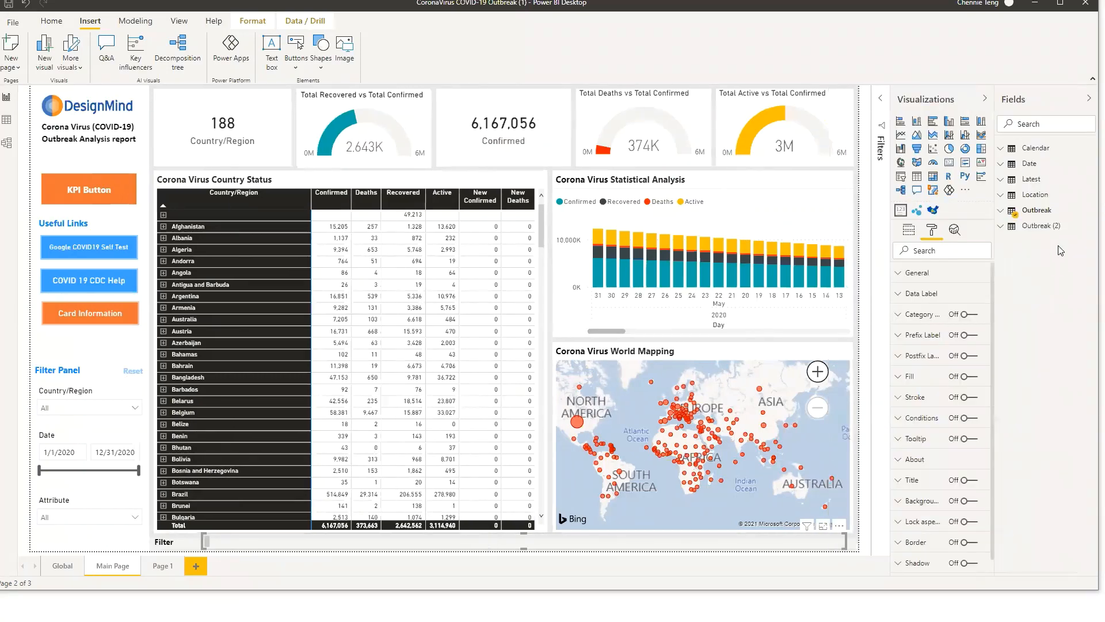
click(1052, 211)
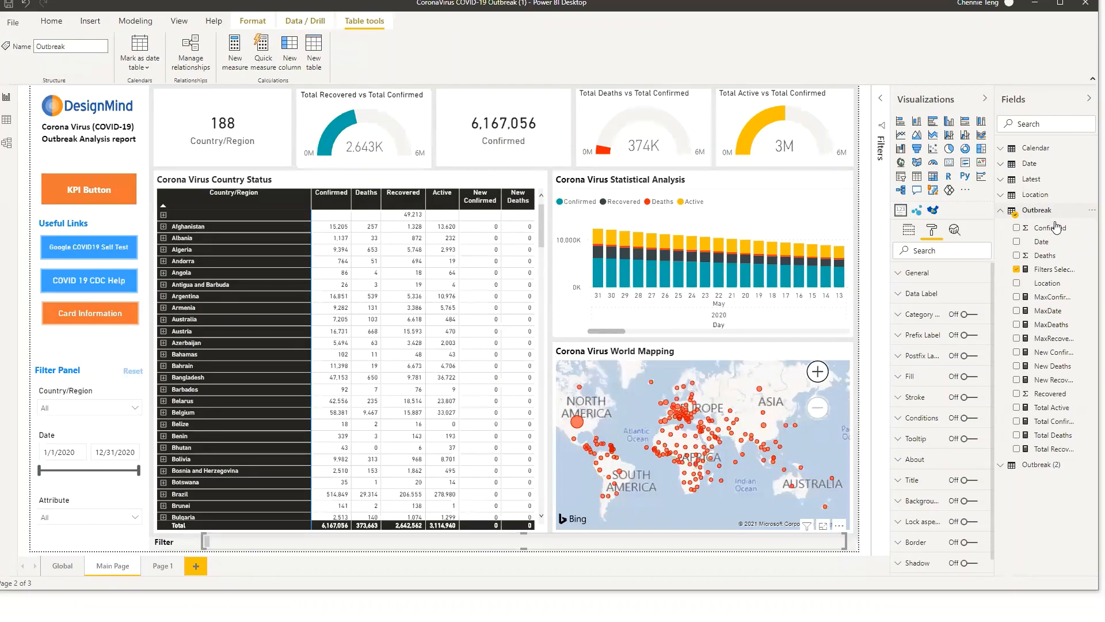
click(1053, 271)
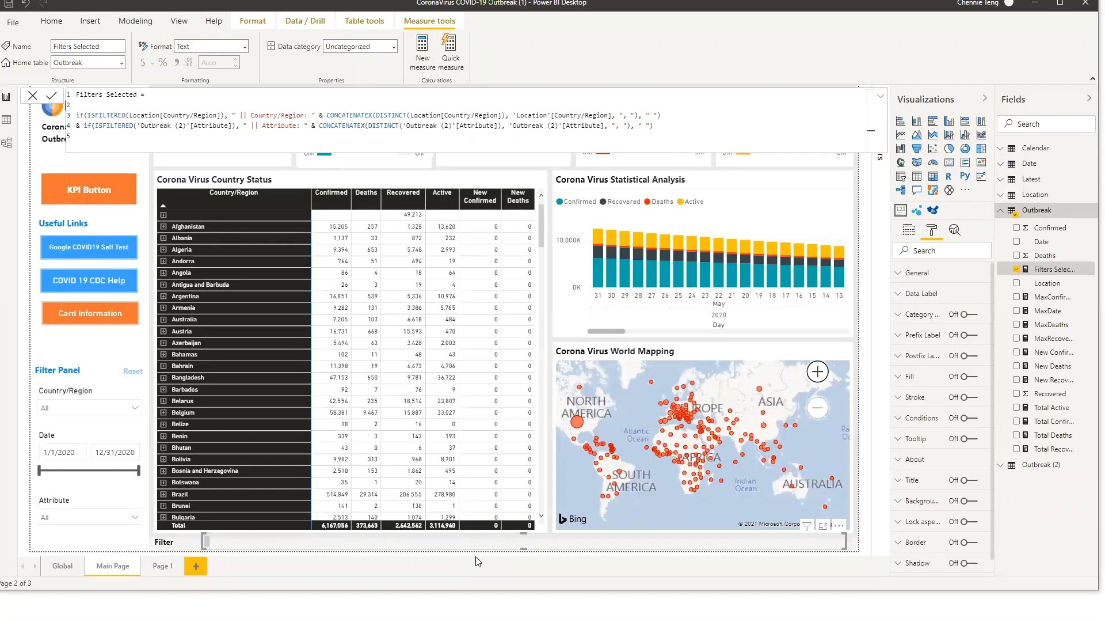
Filter Country/Region to Australia and highlight the country parts of the Filters Selected formula
click(58, 408)
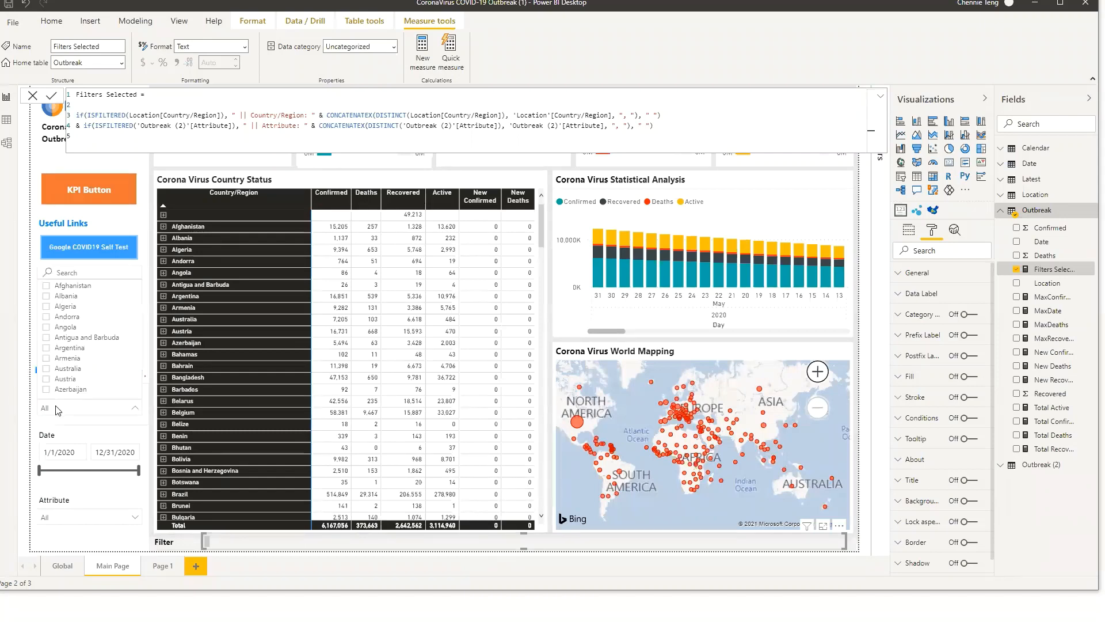
click(72, 369)
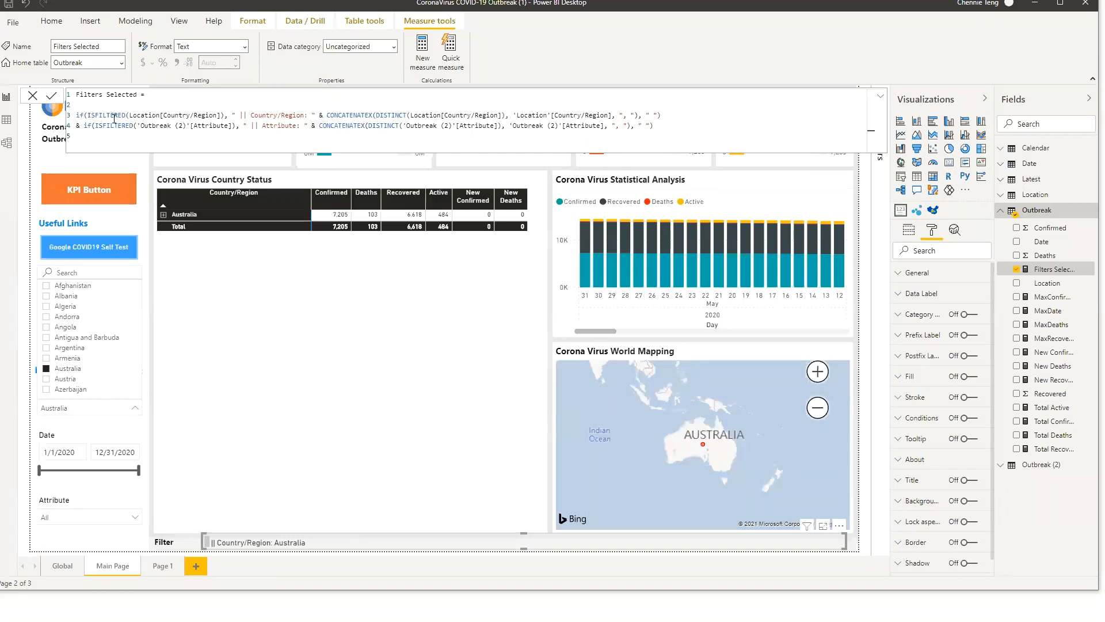
drag(221, 115, 149, 116)
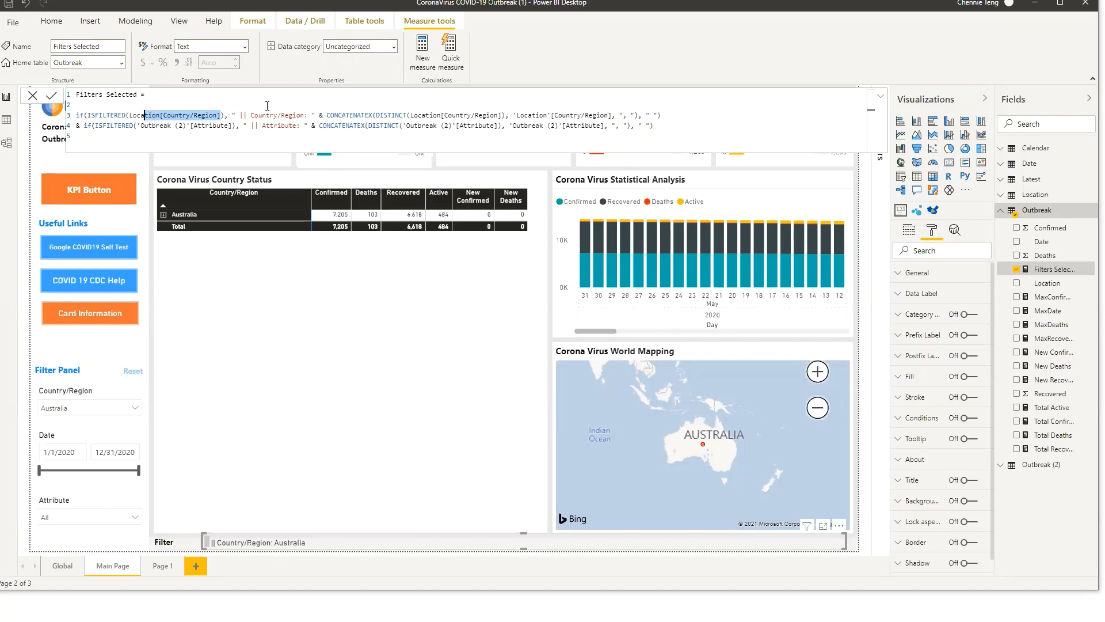
drag(311, 115, 243, 112)
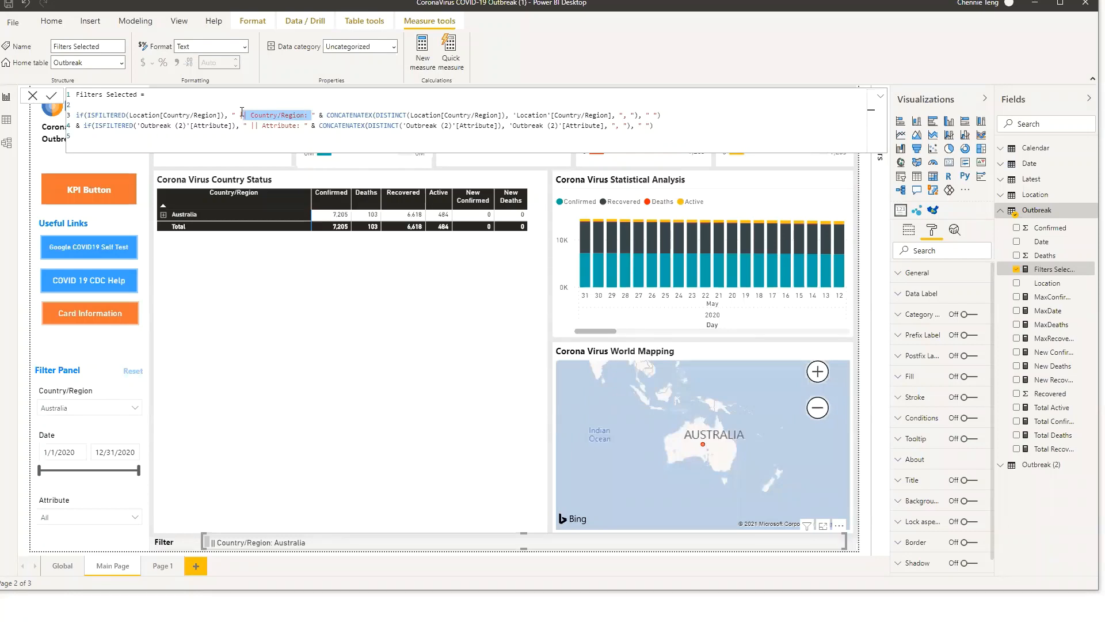
click(334, 107)
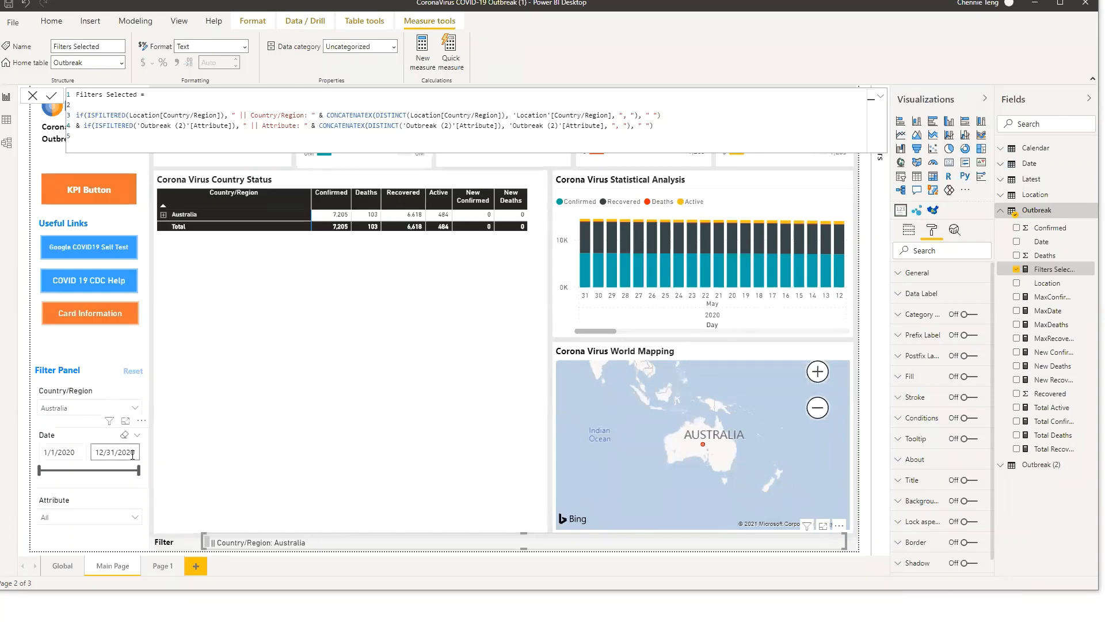
Select Azerbaijan, then Antigua and Barbuda in the Country/Region slicer, and Deaths in the Attribute slicer
click(120, 409)
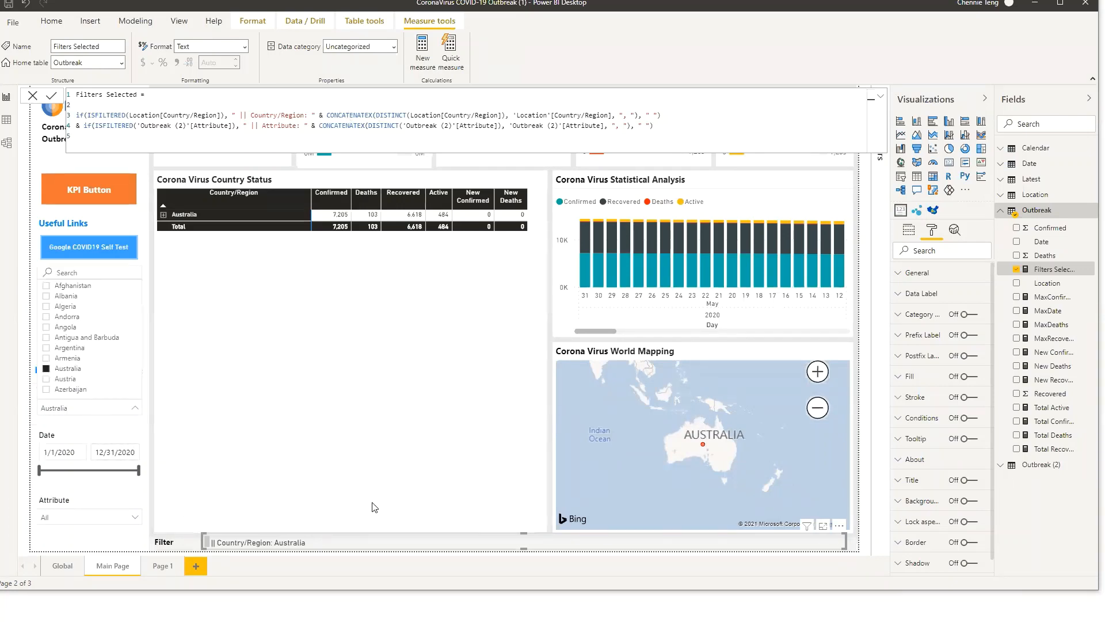
click(82, 389)
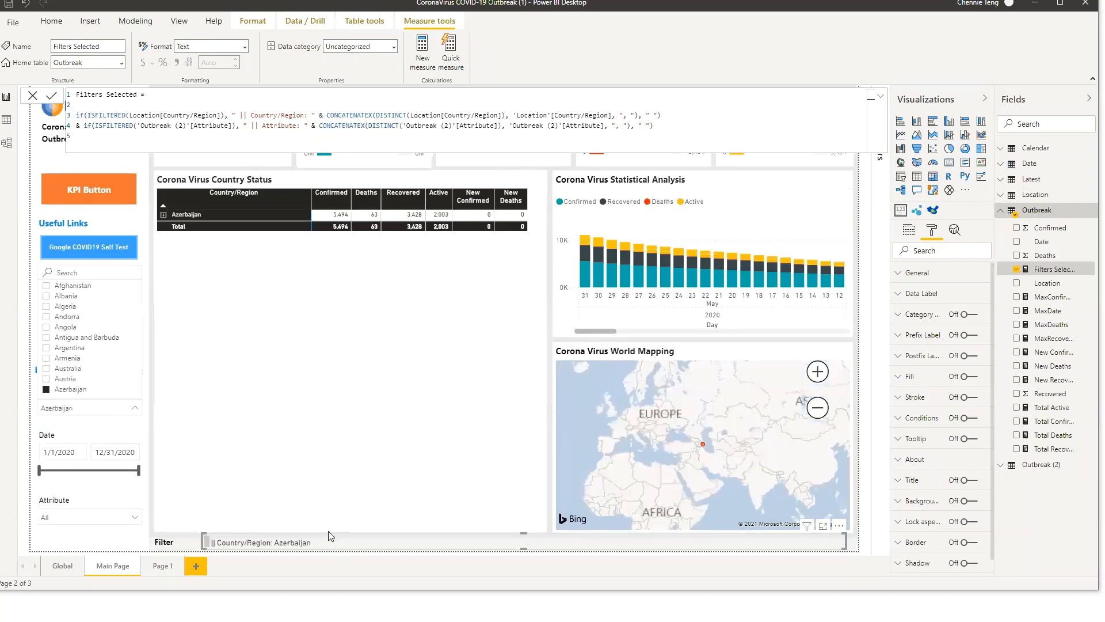
click(89, 338)
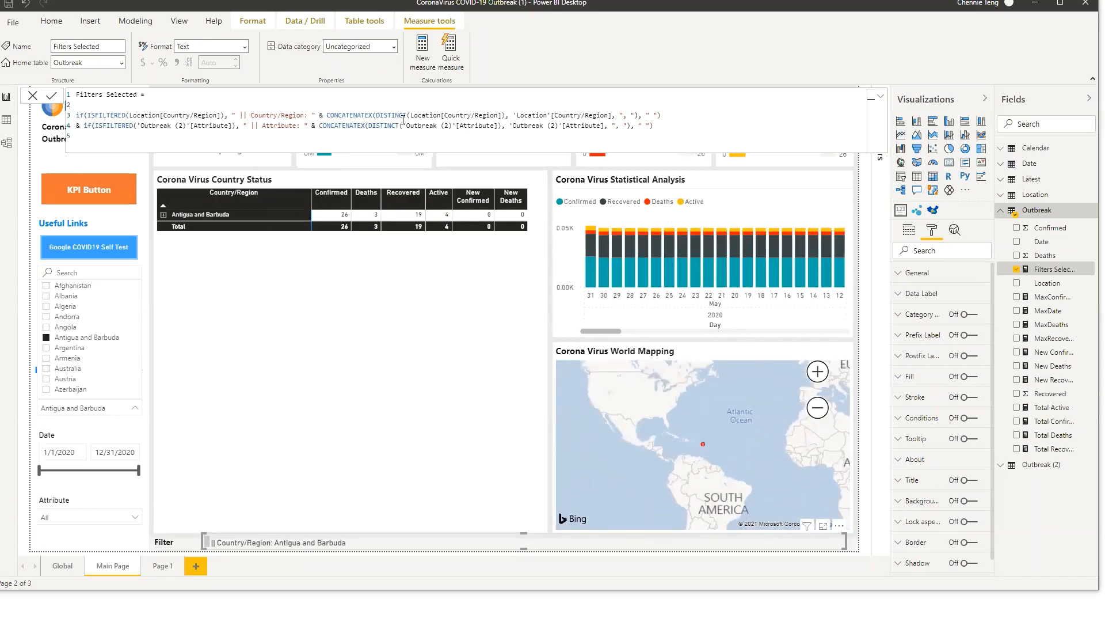
click(135, 517)
click(81, 407)
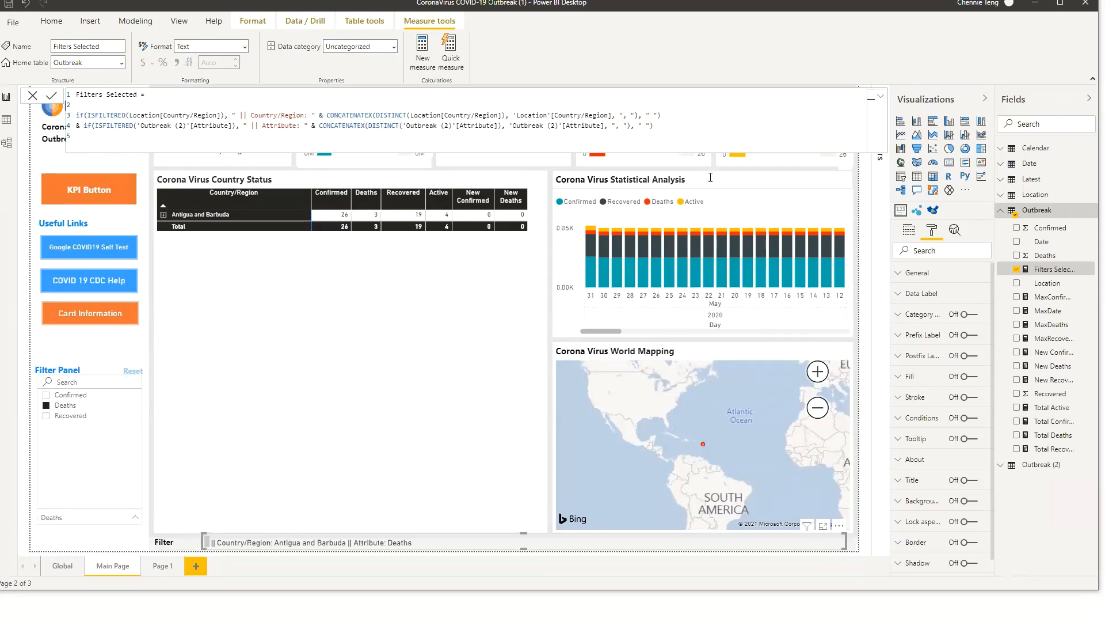
Move the Statistical Analysis heading aside and turn on the column chart's own title with text size 12 pt
click(711, 176)
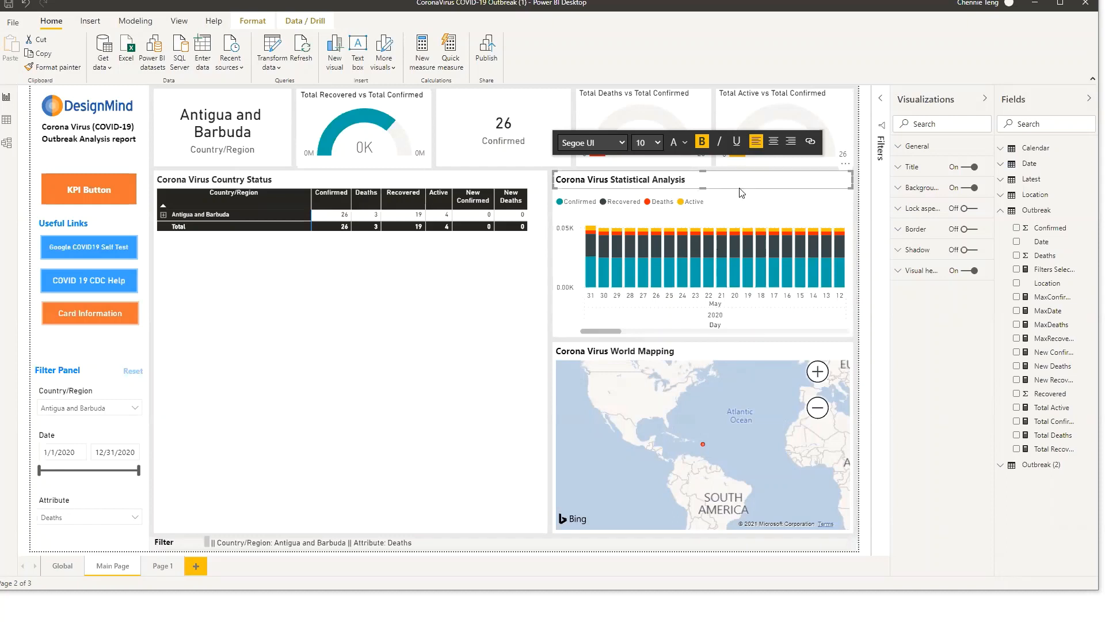
drag(851, 168, 474, 268)
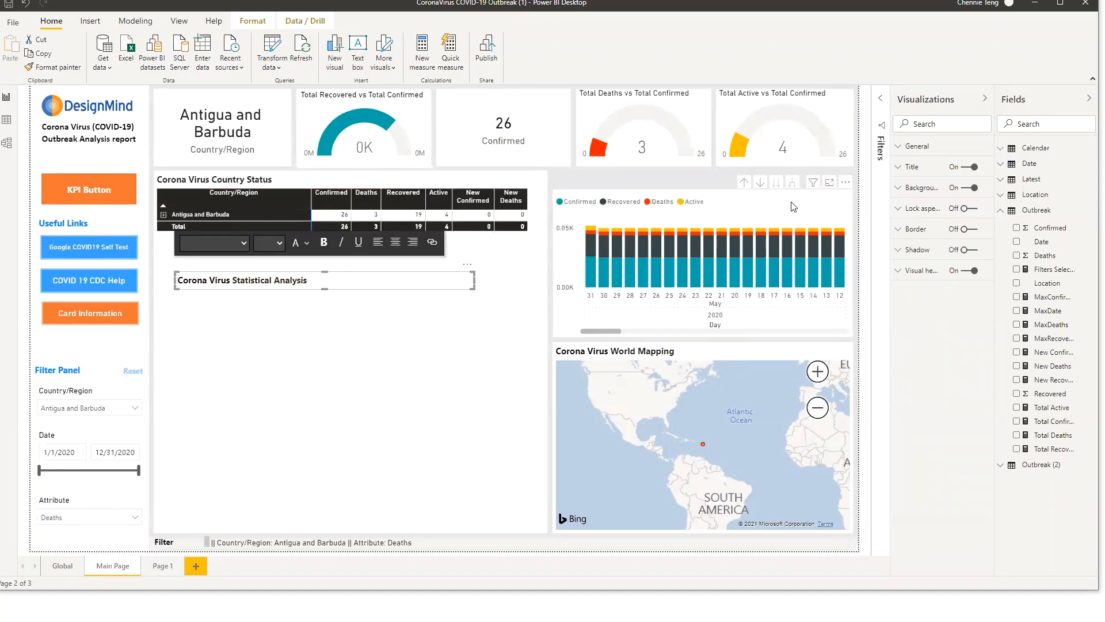
click(793, 207)
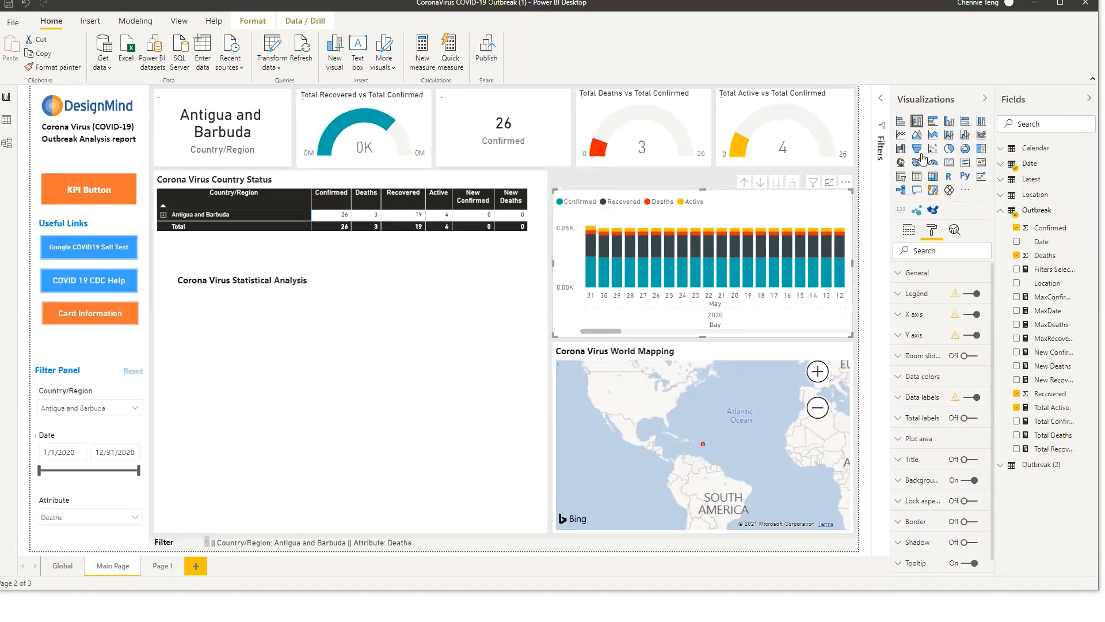
click(969, 458)
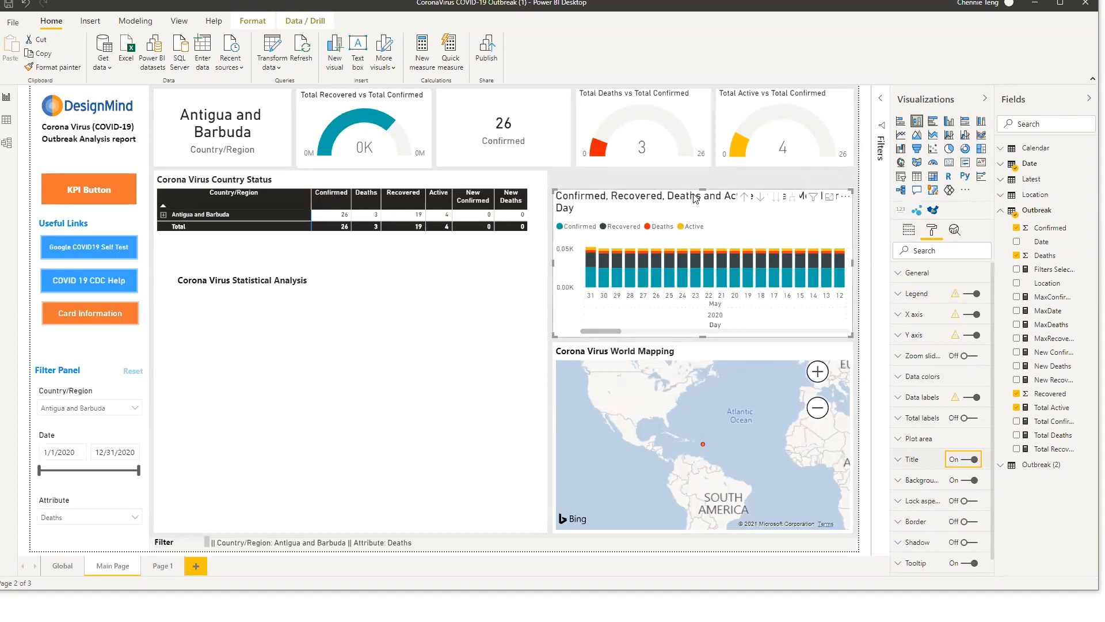
click(933, 465)
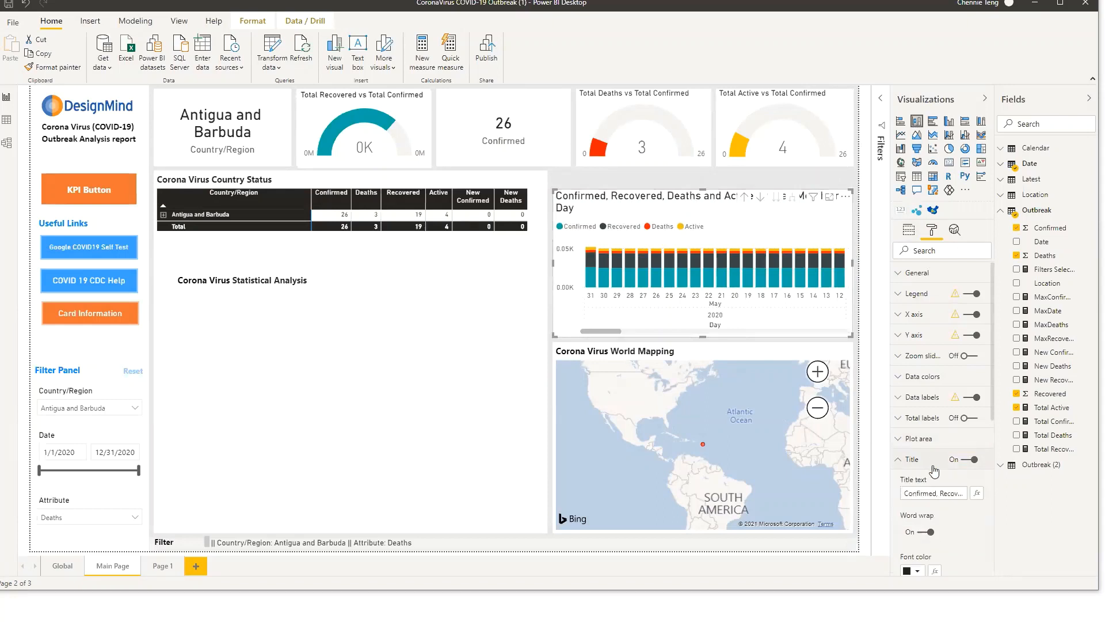
scroll(931, 472, down, 3)
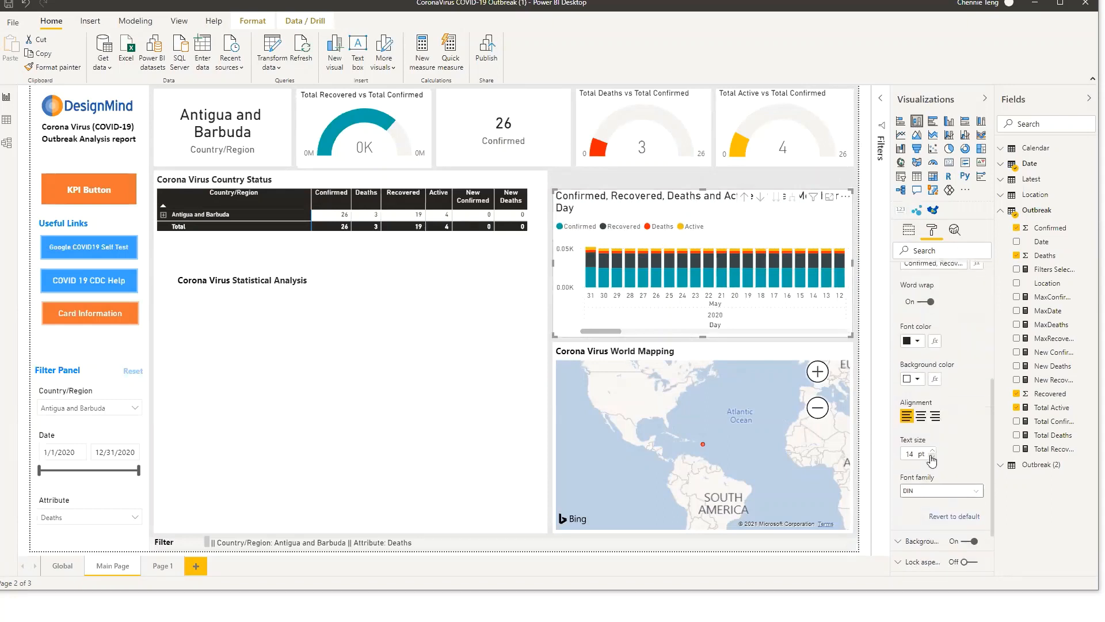
click(933, 457)
click(933, 457)
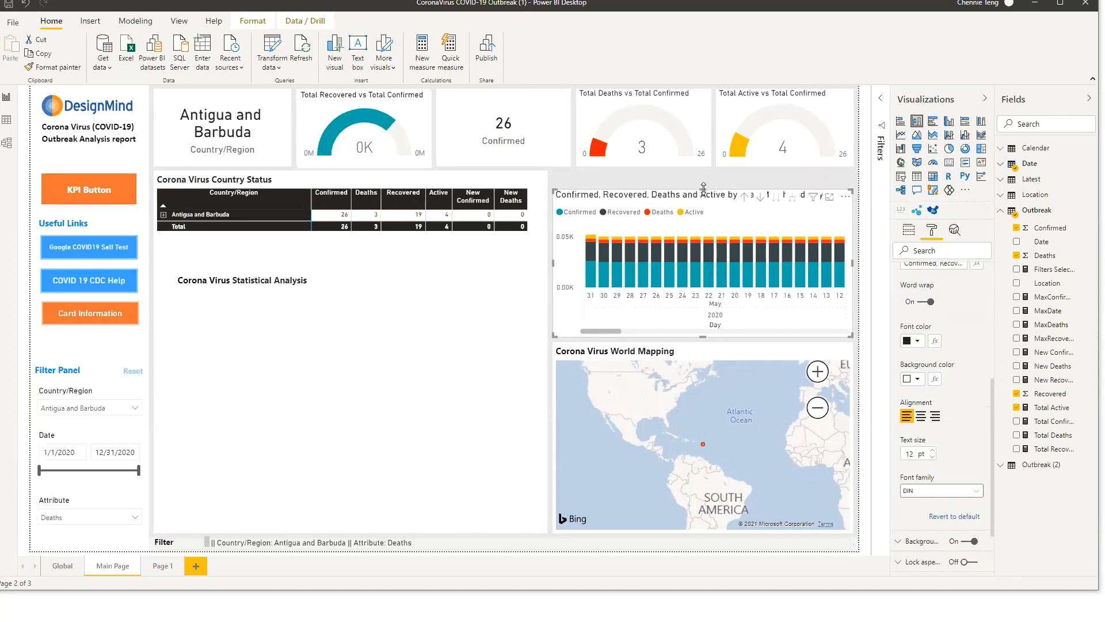
mouse_move(703, 190)
mouse_down()
mouse_move(705, 172)
mouse_move(706, 190)
mouse_up()
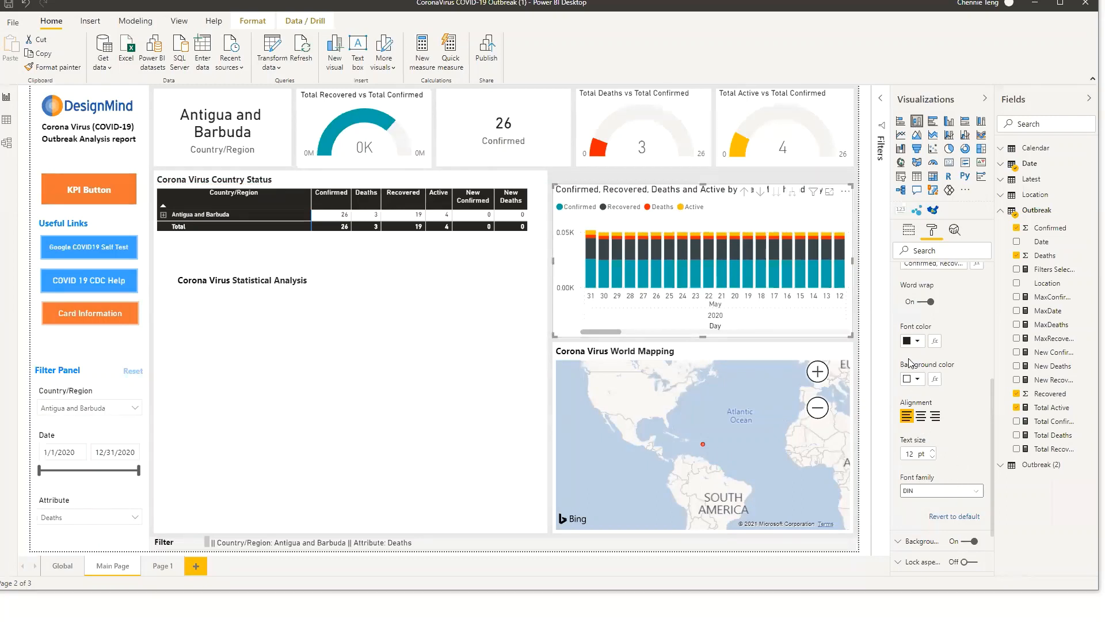
Move the Corona Virus Statistical Analysis heading back above the column chart
scroll(935, 346, up, 2)
click(227, 270)
drag(226, 270, 587, 171)
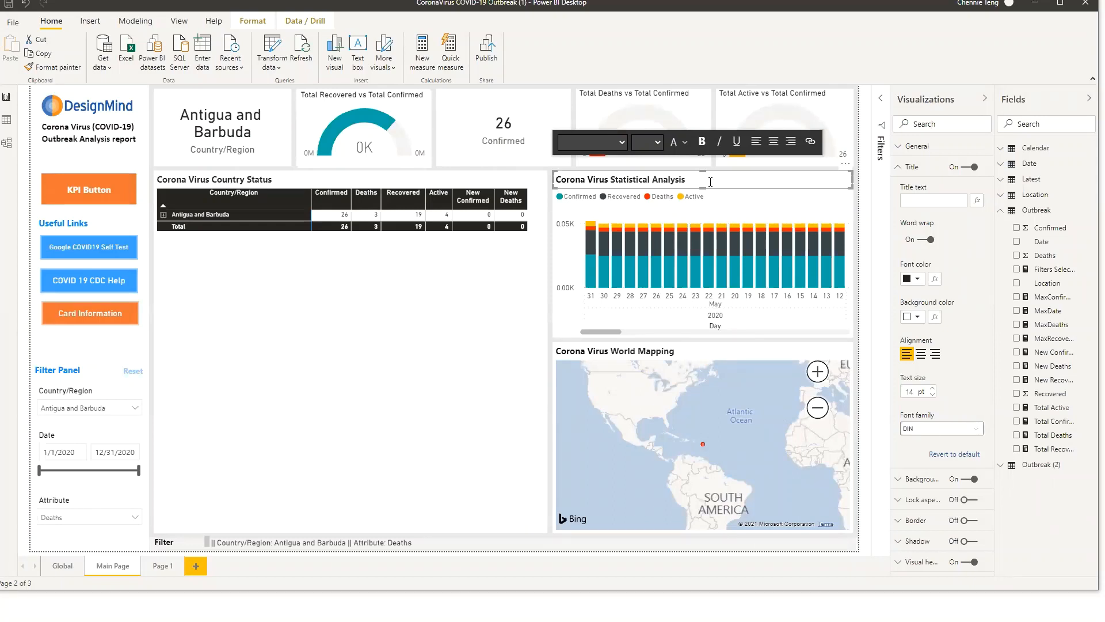
Open the Bookmarks and Selection panes
click(188, 20)
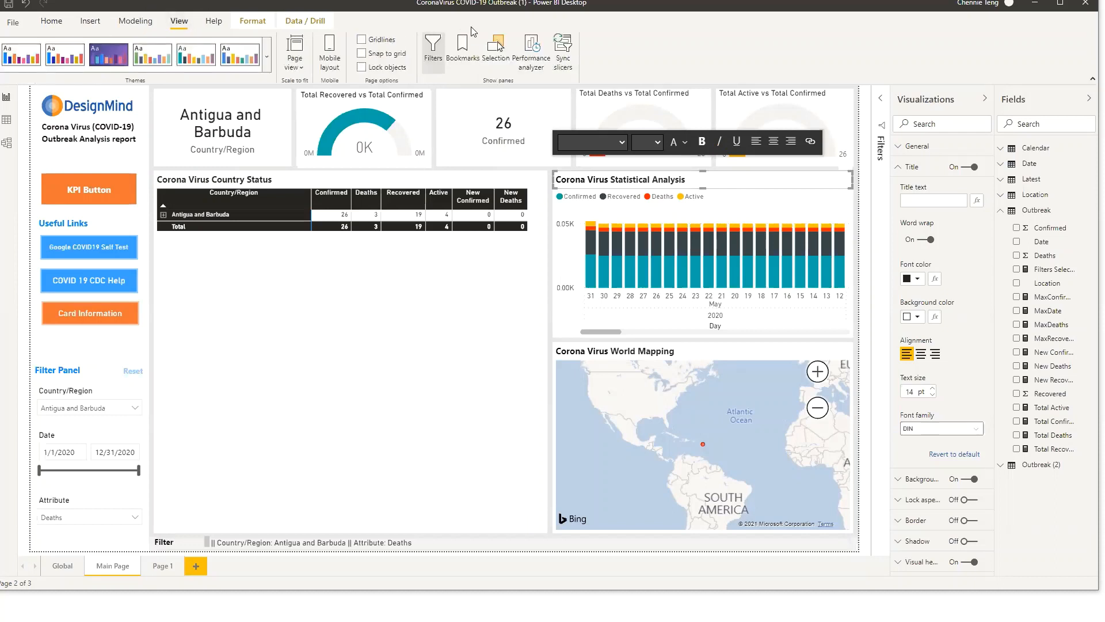
click(464, 46)
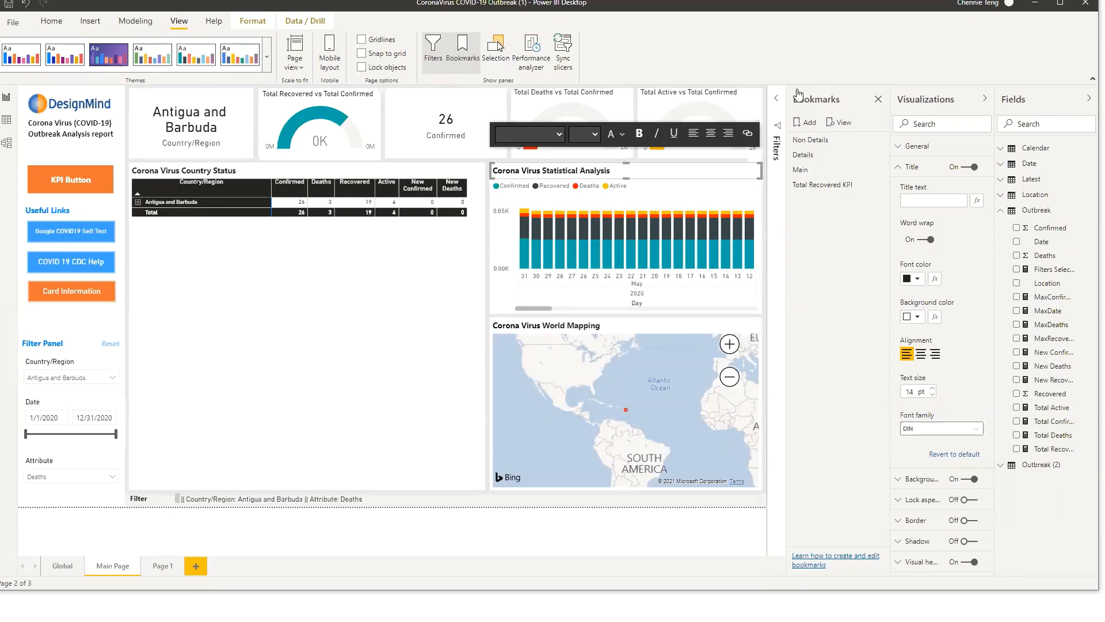
click(497, 46)
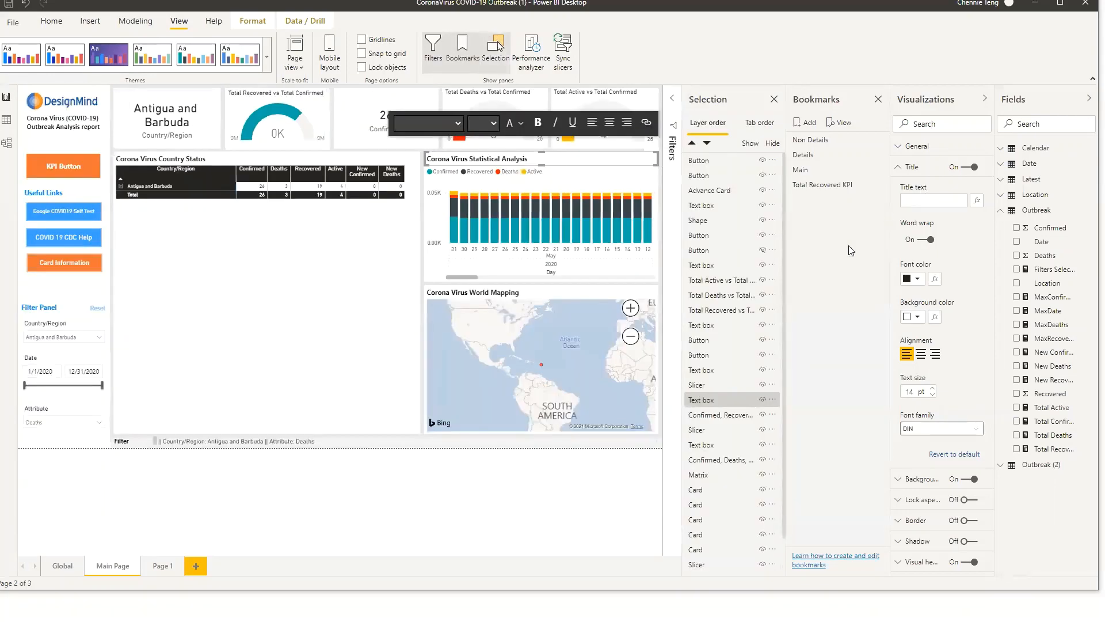
Apply the Details, Non Details and Total Recovered KPI bookmarks in turn to preview their views
click(808, 154)
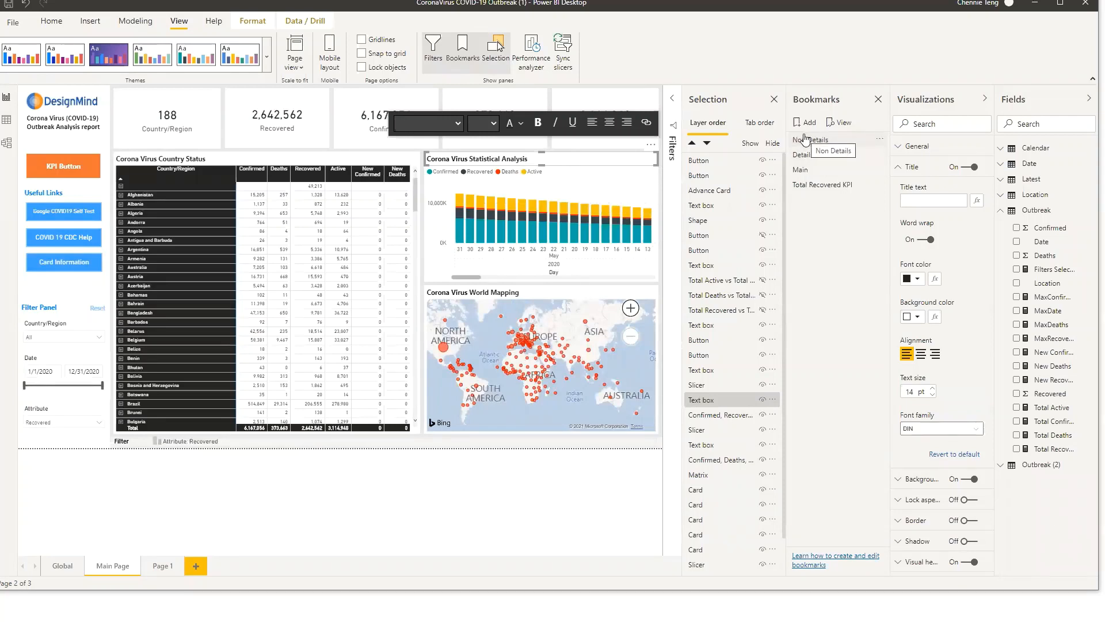
click(805, 137)
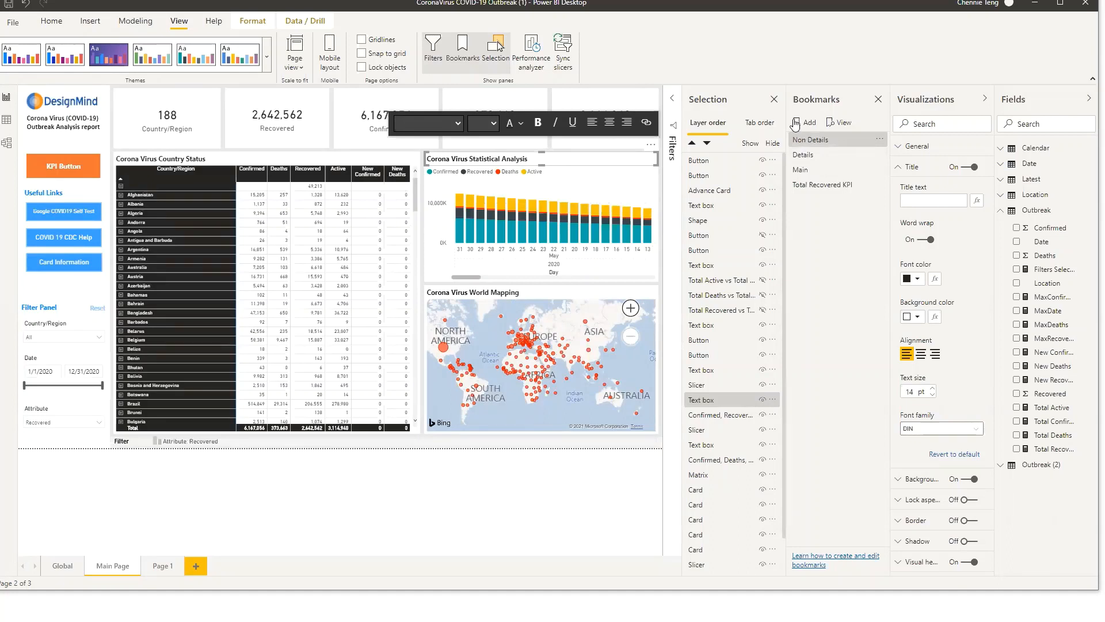
click(823, 143)
click(822, 189)
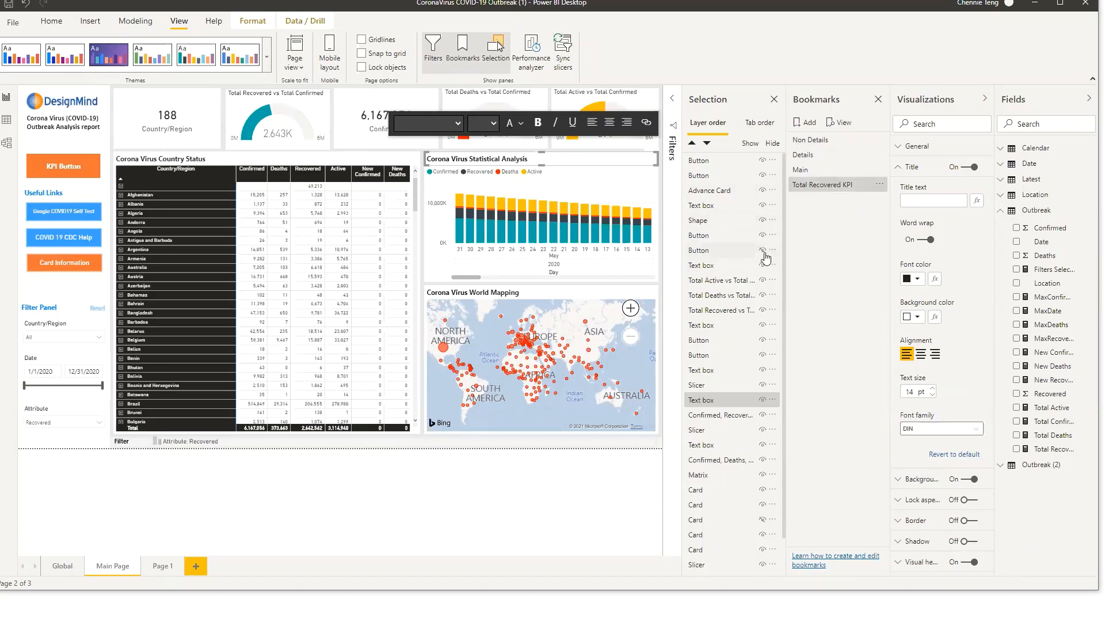
Hide the three total gauge visuals together with a button and the related text boxes
click(763, 251)
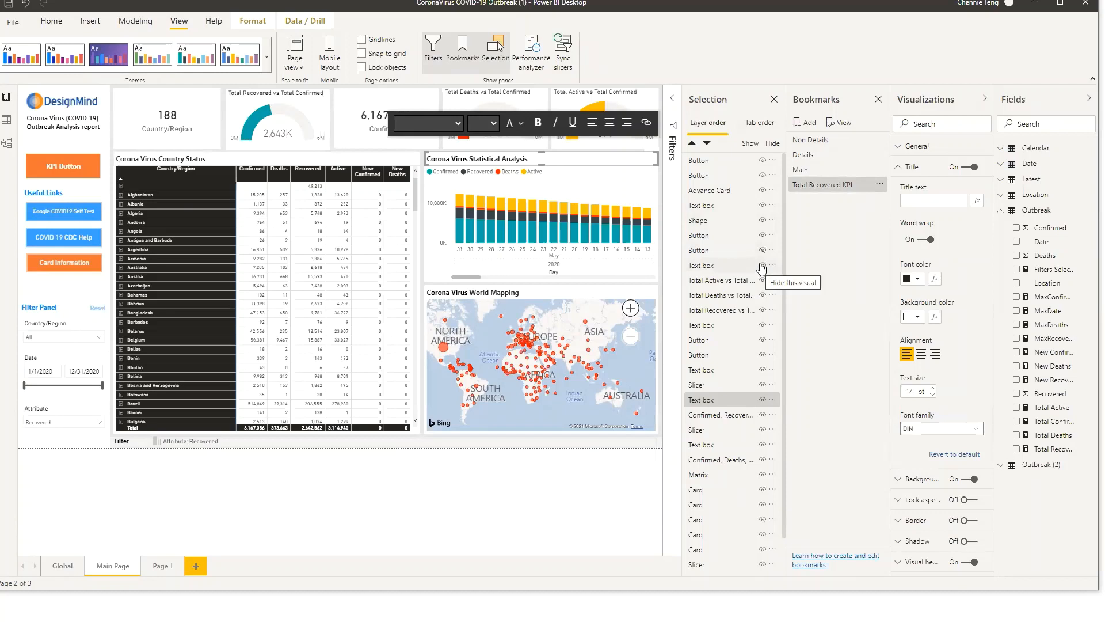
click(763, 265)
click(763, 280)
click(763, 295)
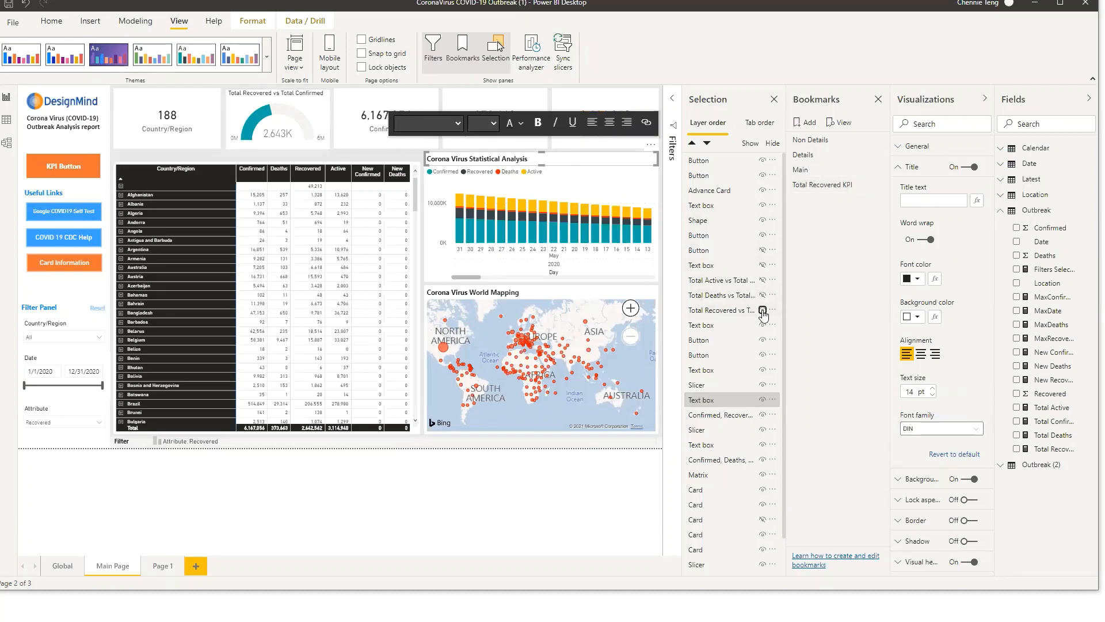
click(763, 311)
click(762, 325)
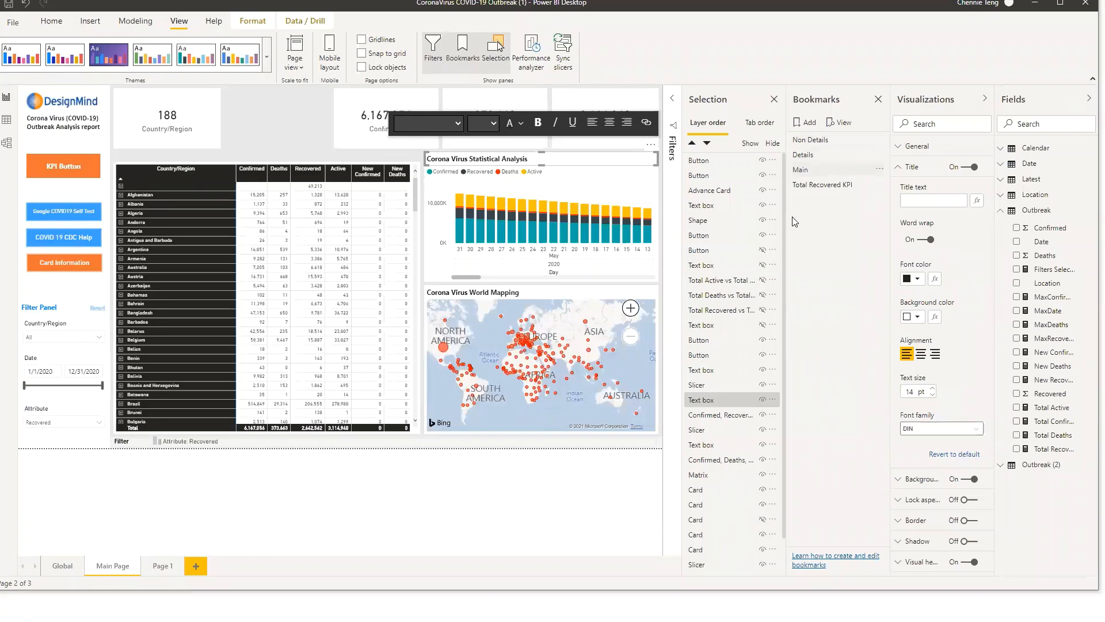
Add a bookmark of the current view named Total Recovered KPI (Updated)
click(811, 123)
double_click(823, 200)
text(Toa)
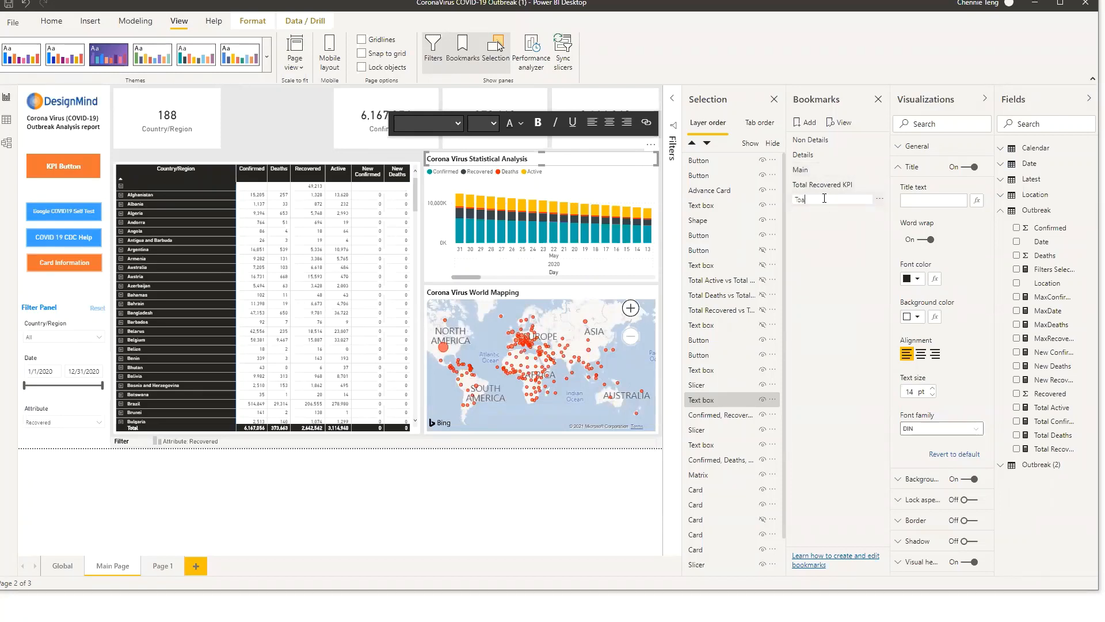
key(BackSpace)
text(tal Recovered K)
text(PI (unselect))
key(Return)
click(825, 201)
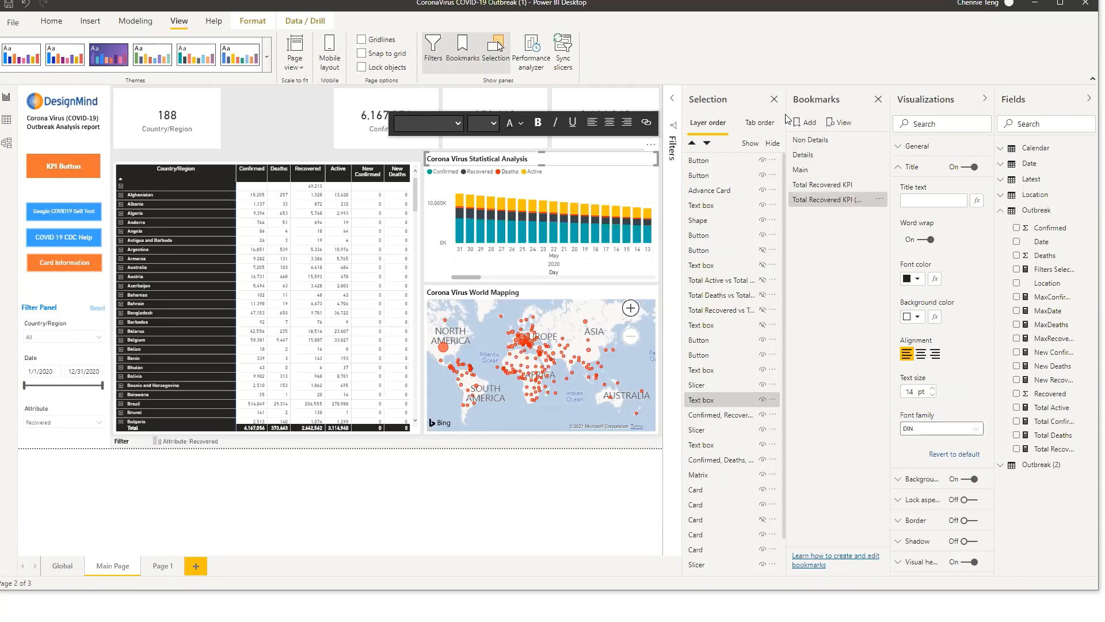
Set the KPI Button's bookmark action to Total Recovered KPI (Updated)
click(760, 122)
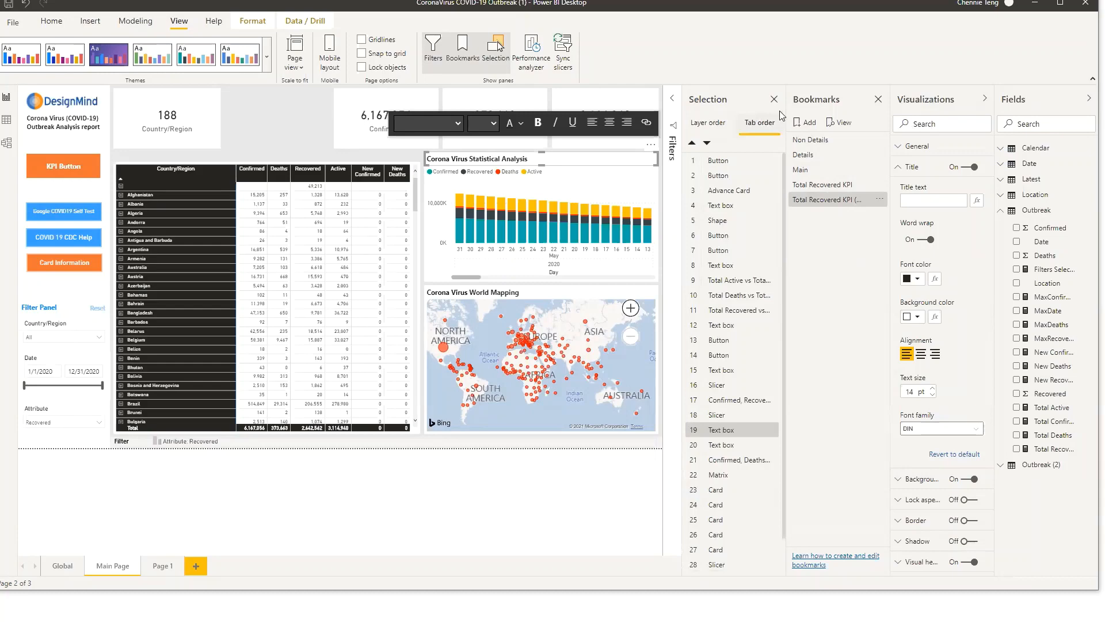
drag(785, 112, 754, 113)
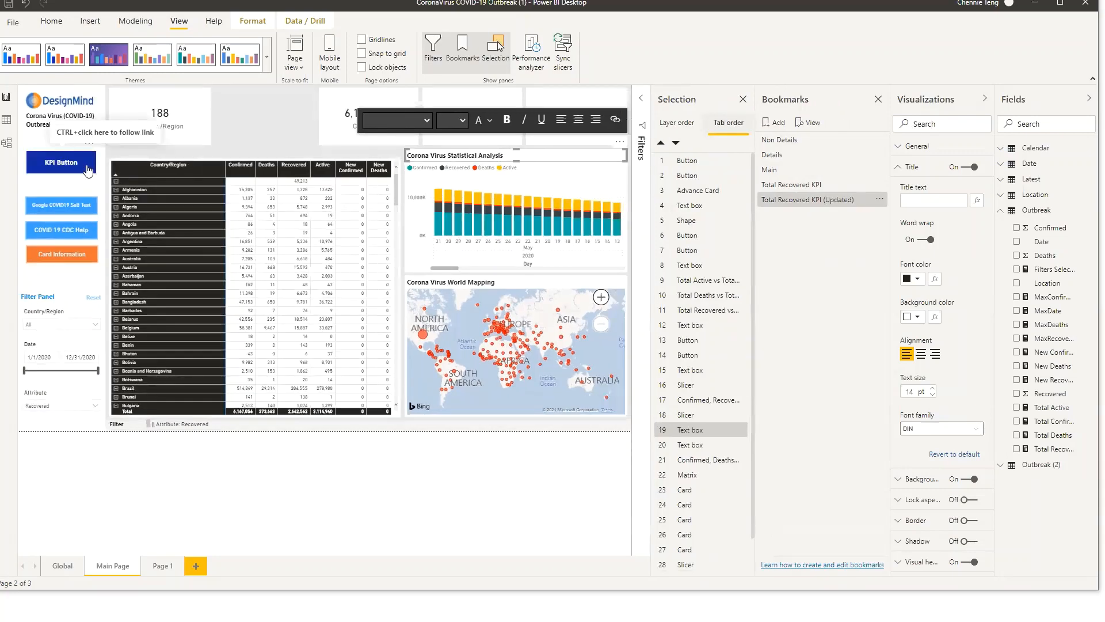
click(88, 171)
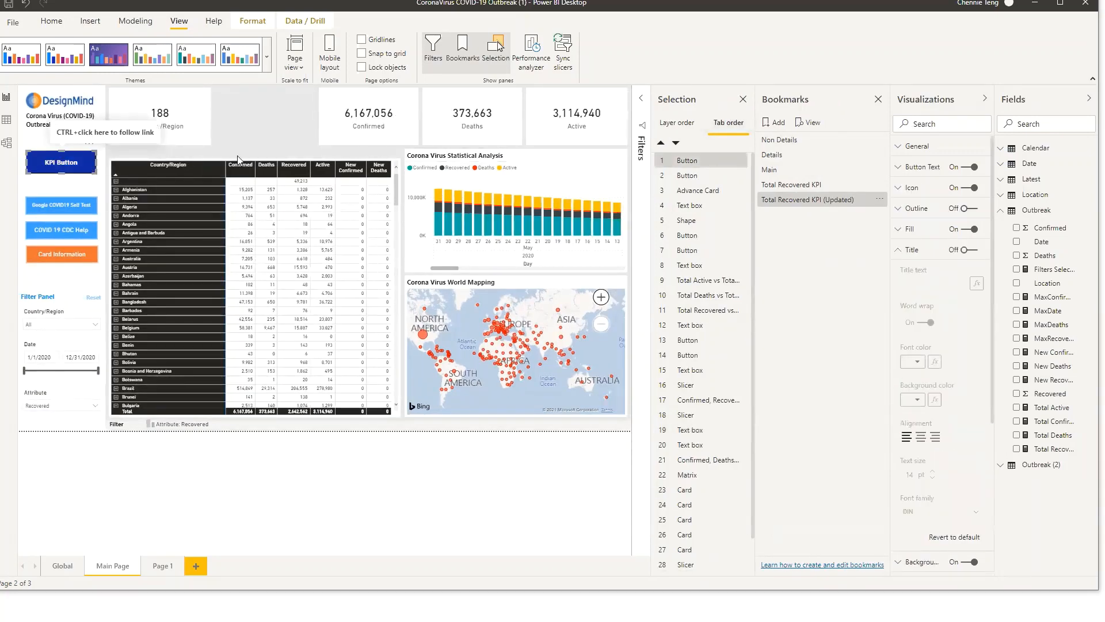
scroll(973, 466, down, 5)
click(968, 484)
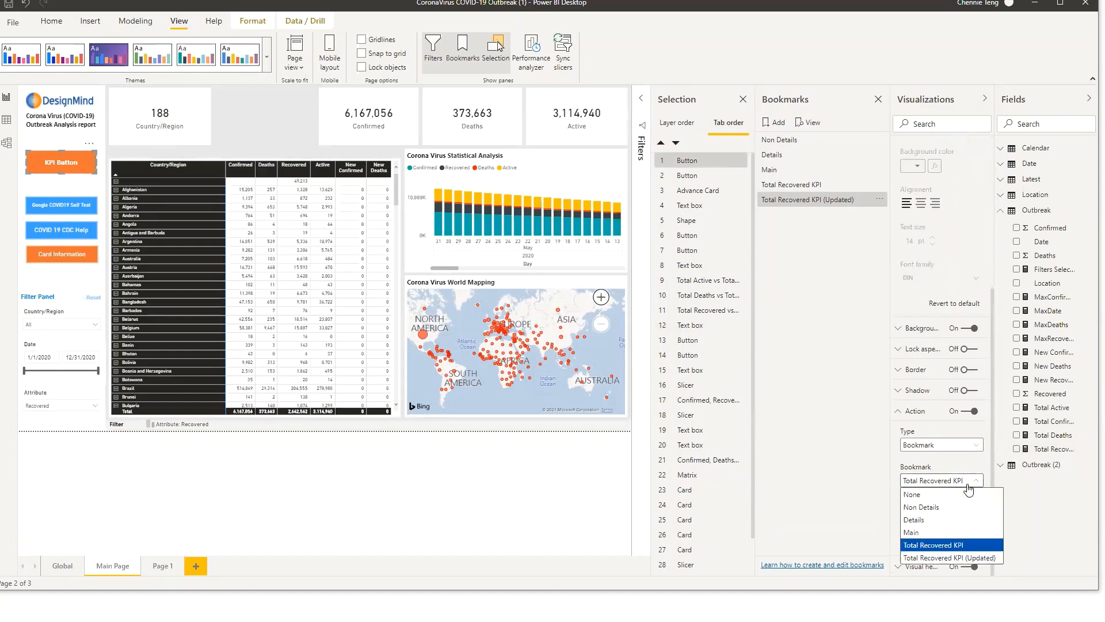
click(975, 558)
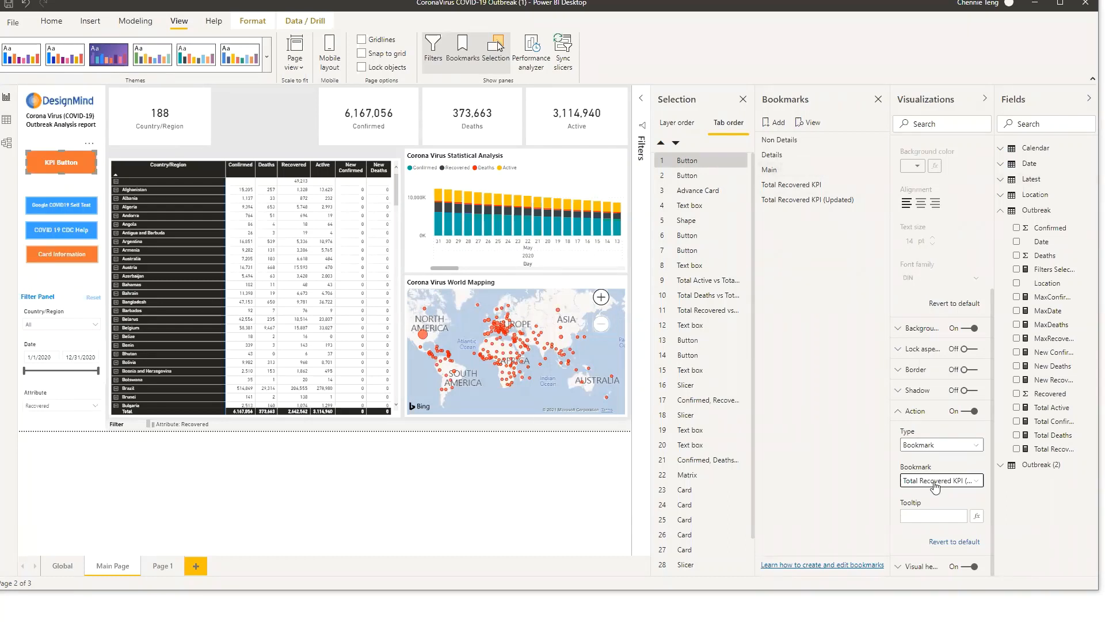
click(935, 486)
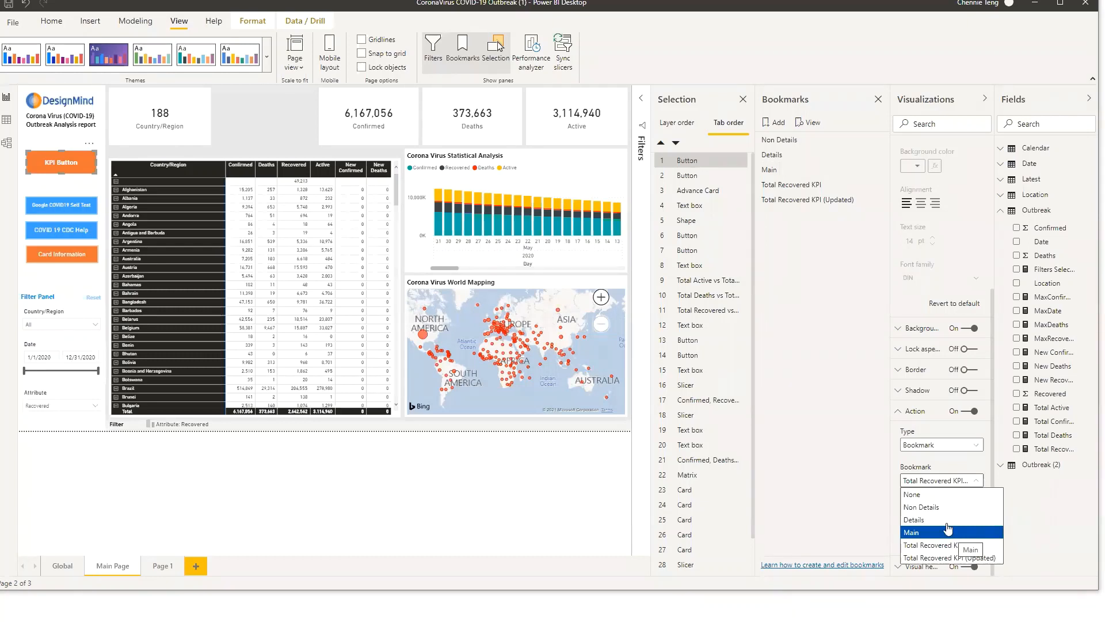
click(870, 453)
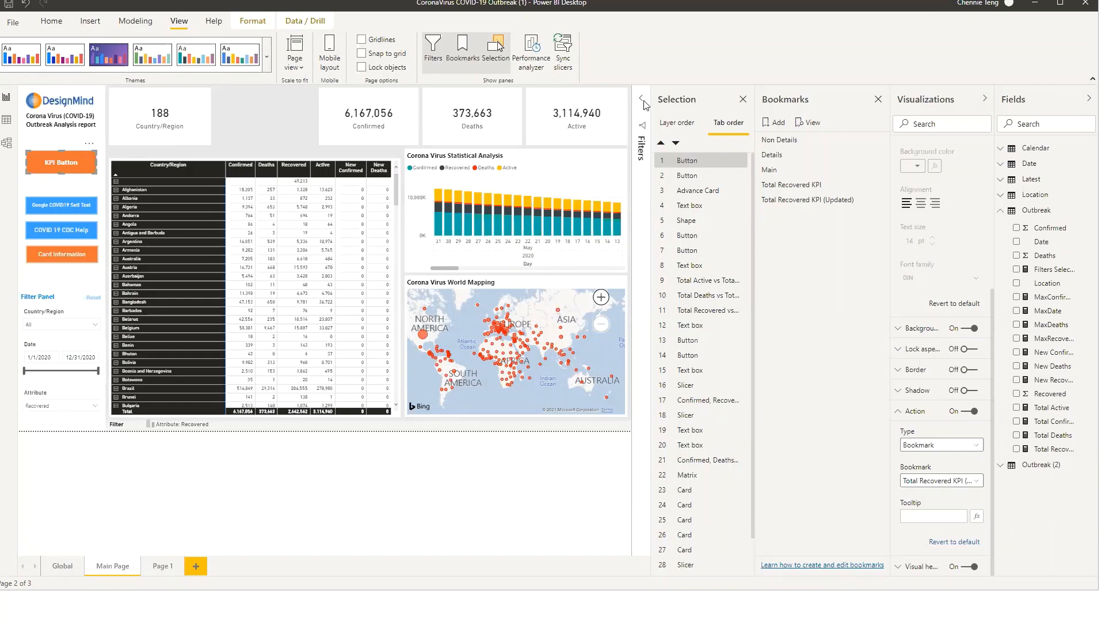
click(743, 100)
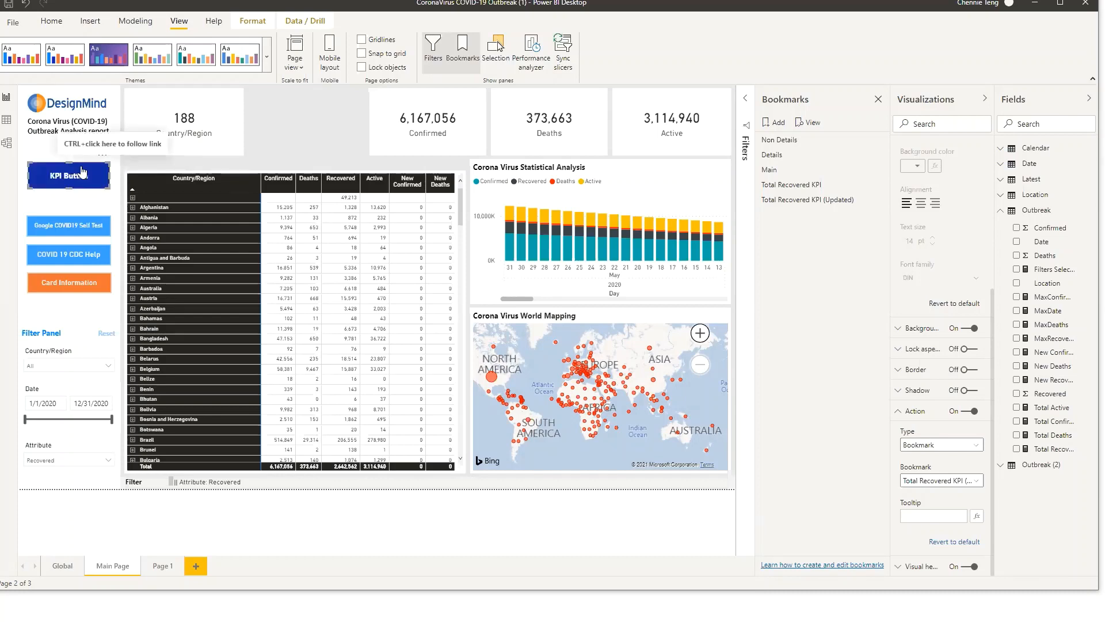
click(969, 487)
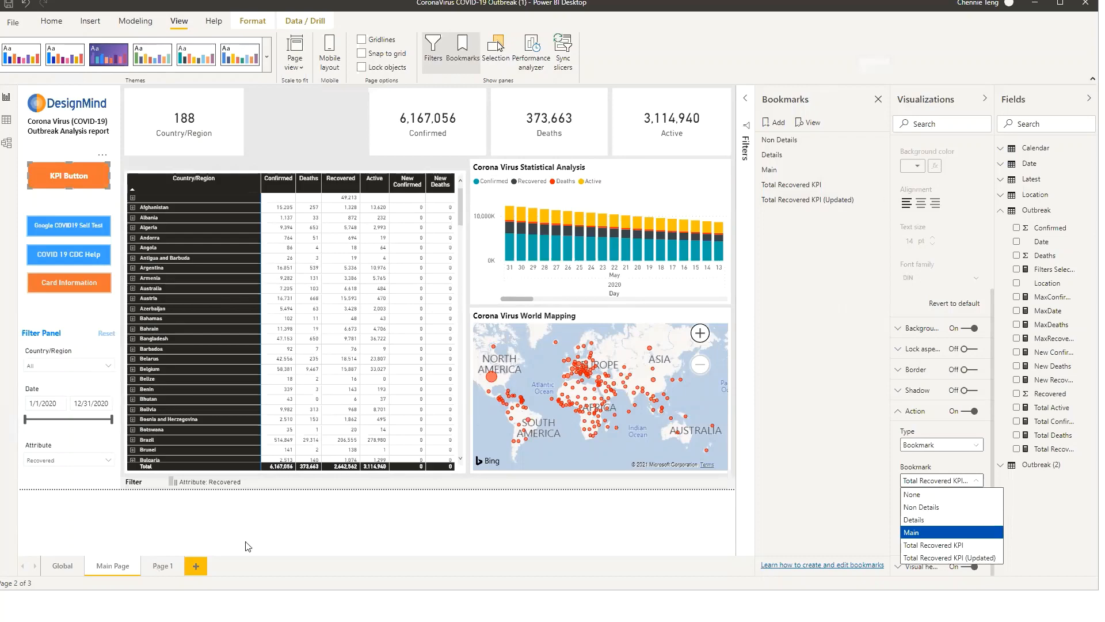
click(878, 99)
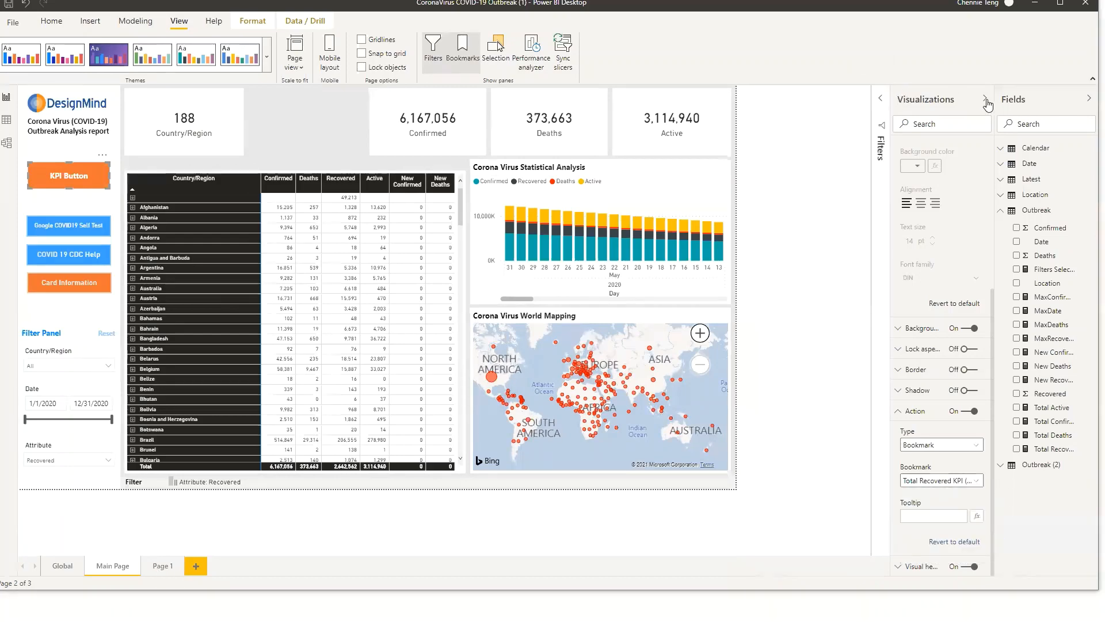
click(985, 99)
click(1085, 102)
click(57, 402)
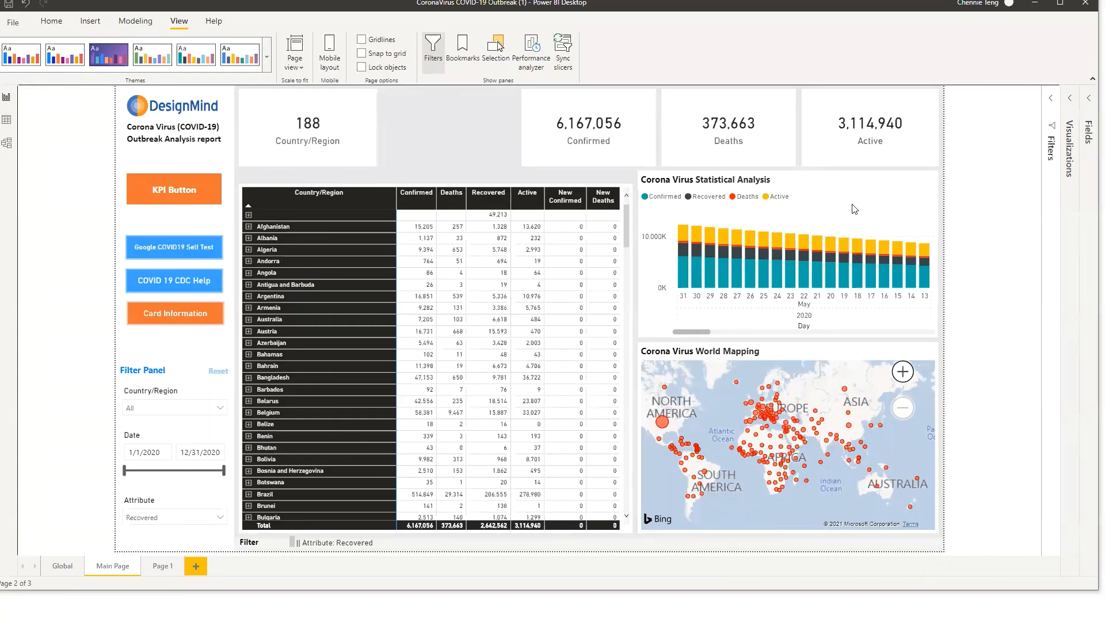
click(1072, 99)
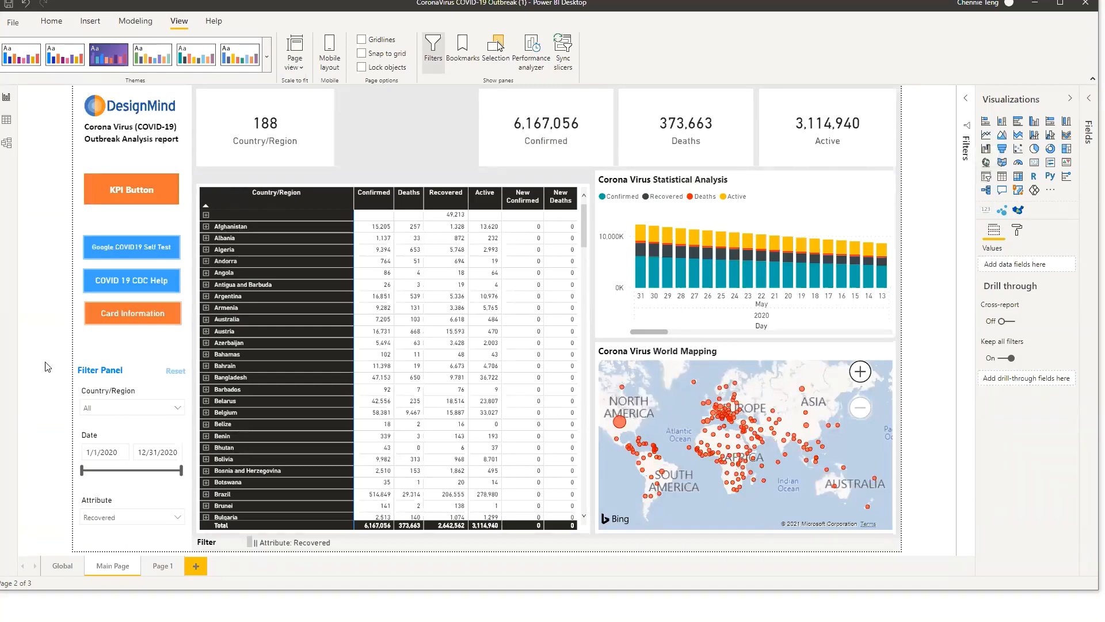
Add a new blank report page
click(131, 367)
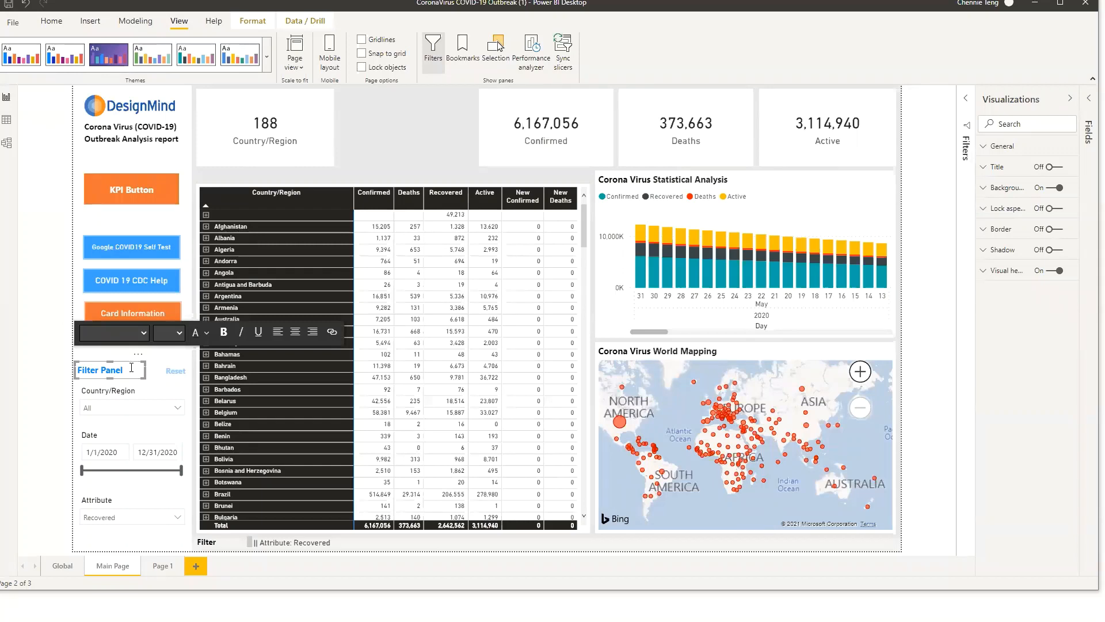
click(162, 372)
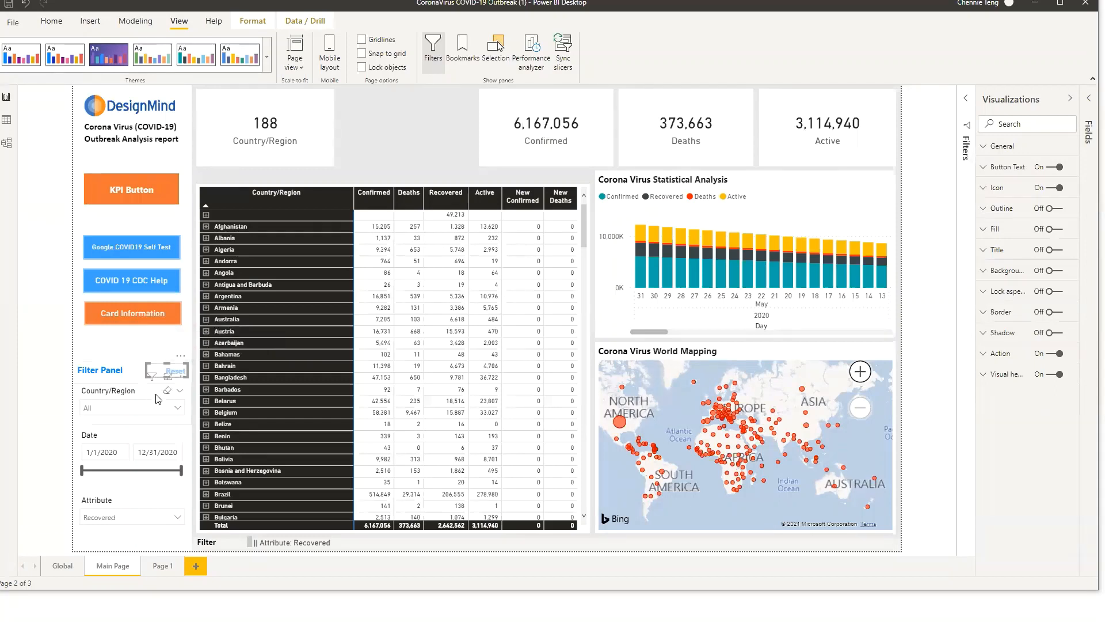
click(153, 433)
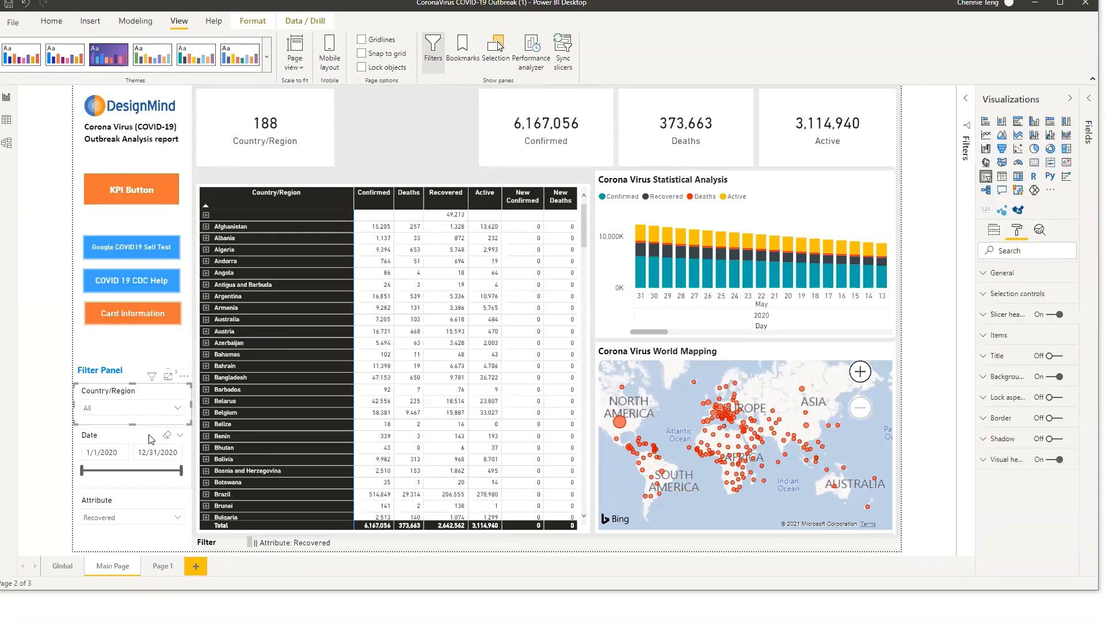
click(148, 501)
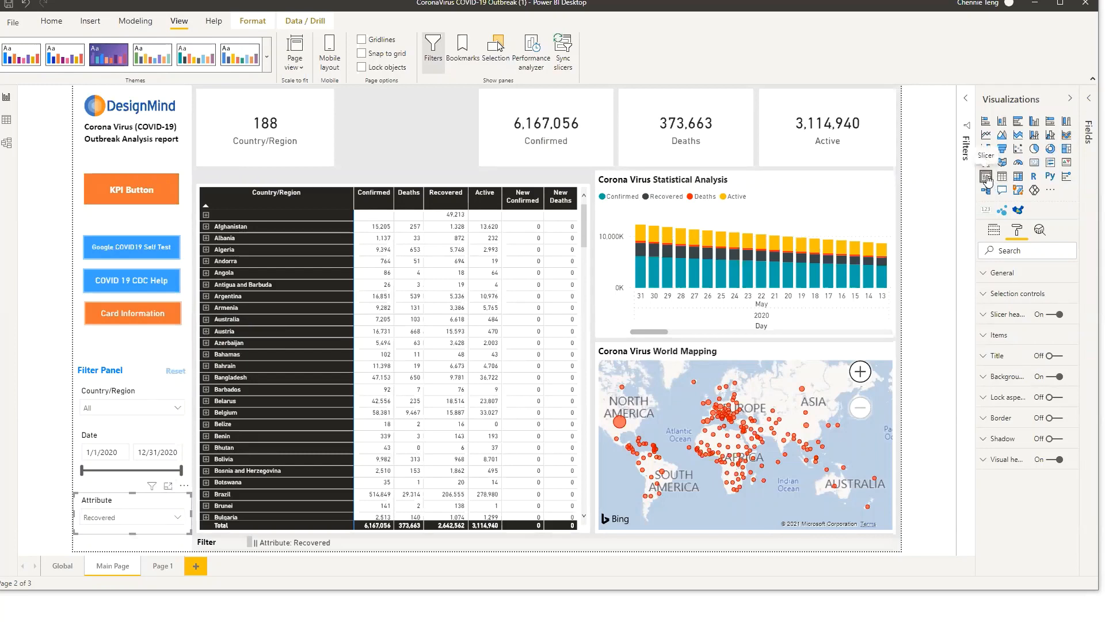
click(192, 567)
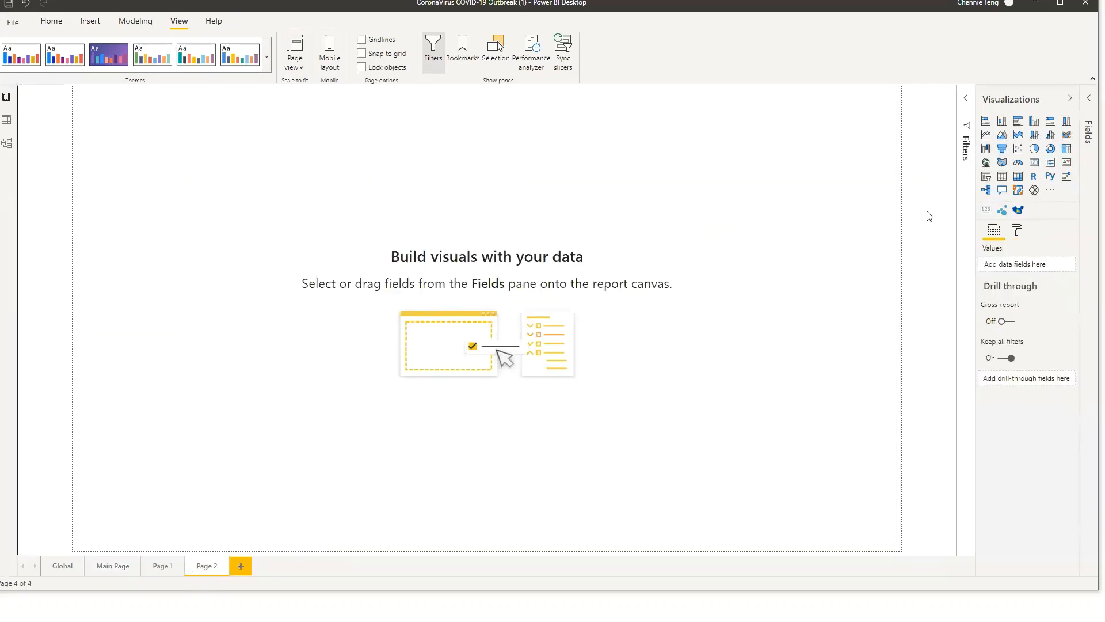
Insert a slicer on the new page using the Outbreak table's Date field and enlarge it slightly
click(987, 179)
drag(185, 123, 291, 197)
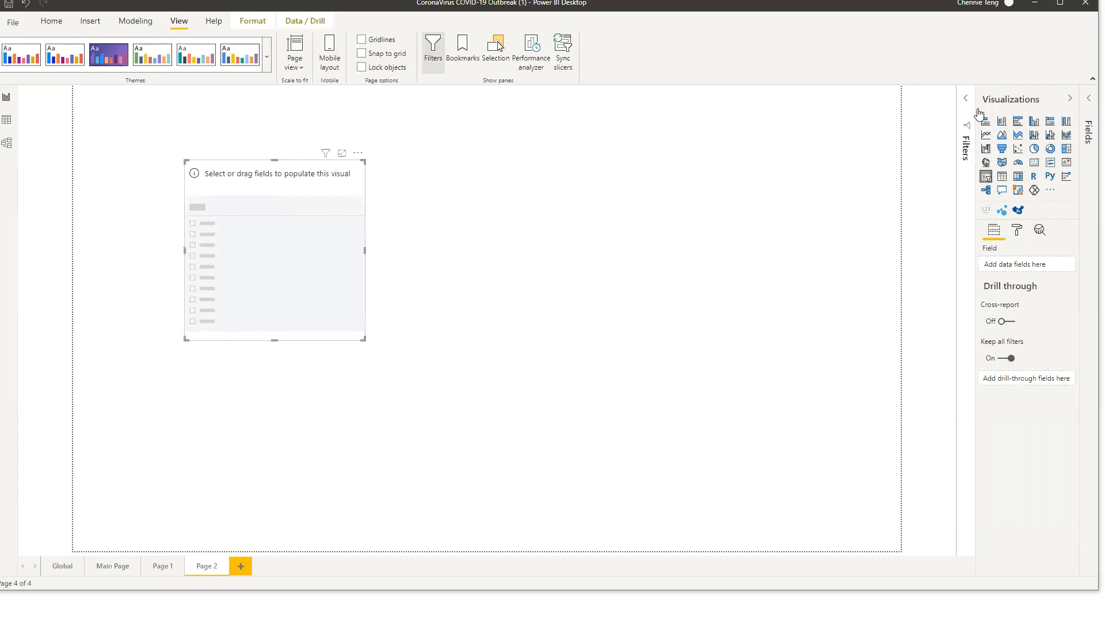
click(1088, 99)
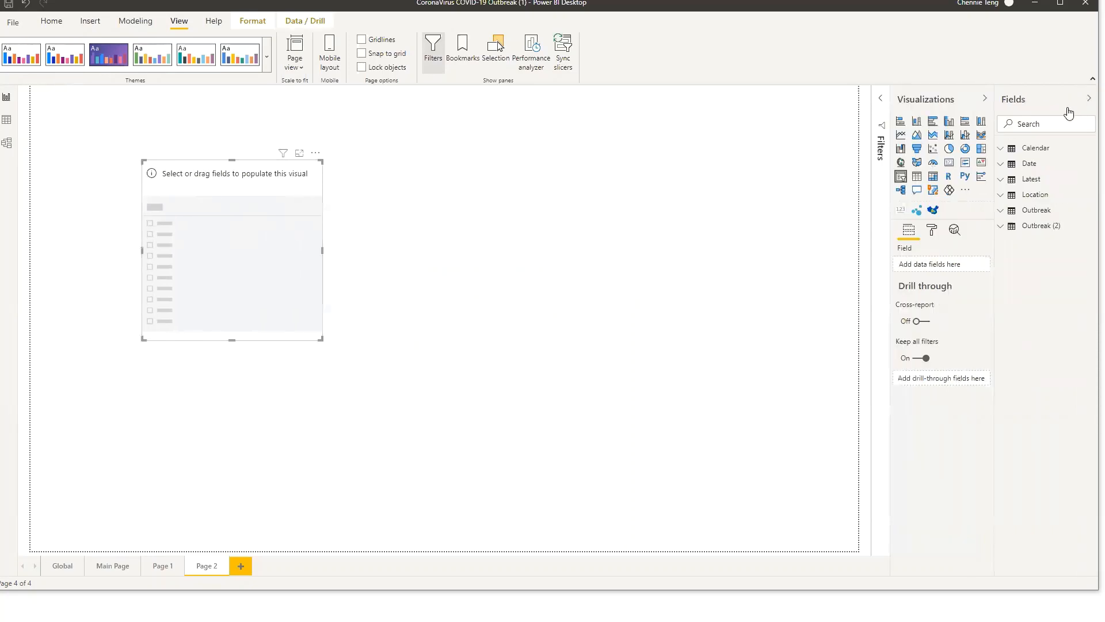
click(1048, 211)
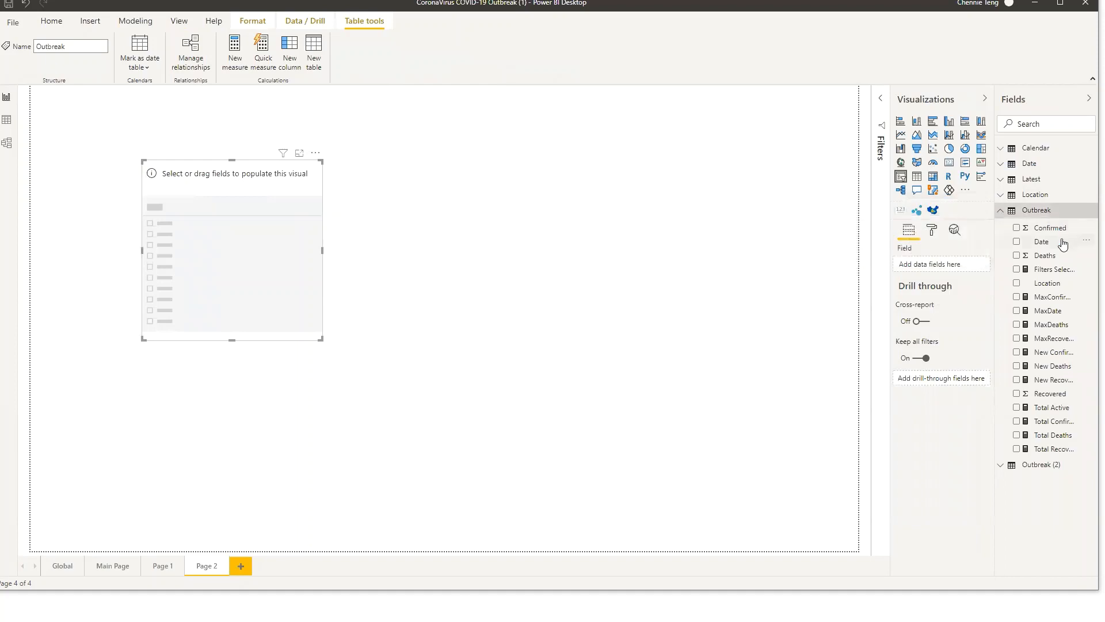
drag(1056, 244, 960, 266)
drag(324, 256, 328, 286)
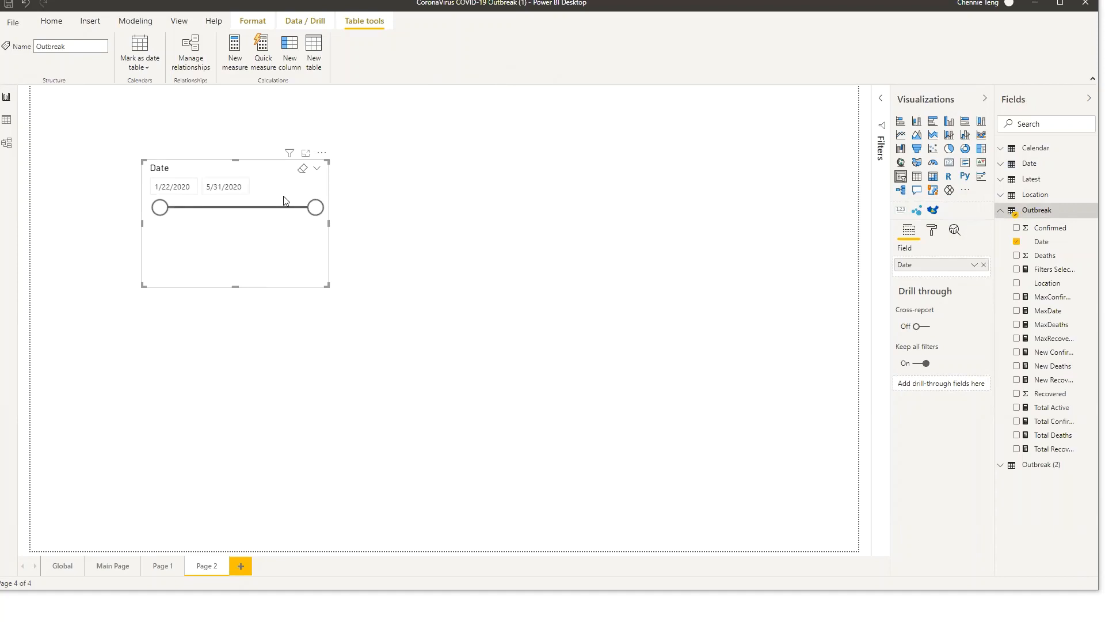
Try the Dropdown and Relative Date styles on the Date slicer, settling on the After style
click(318, 170)
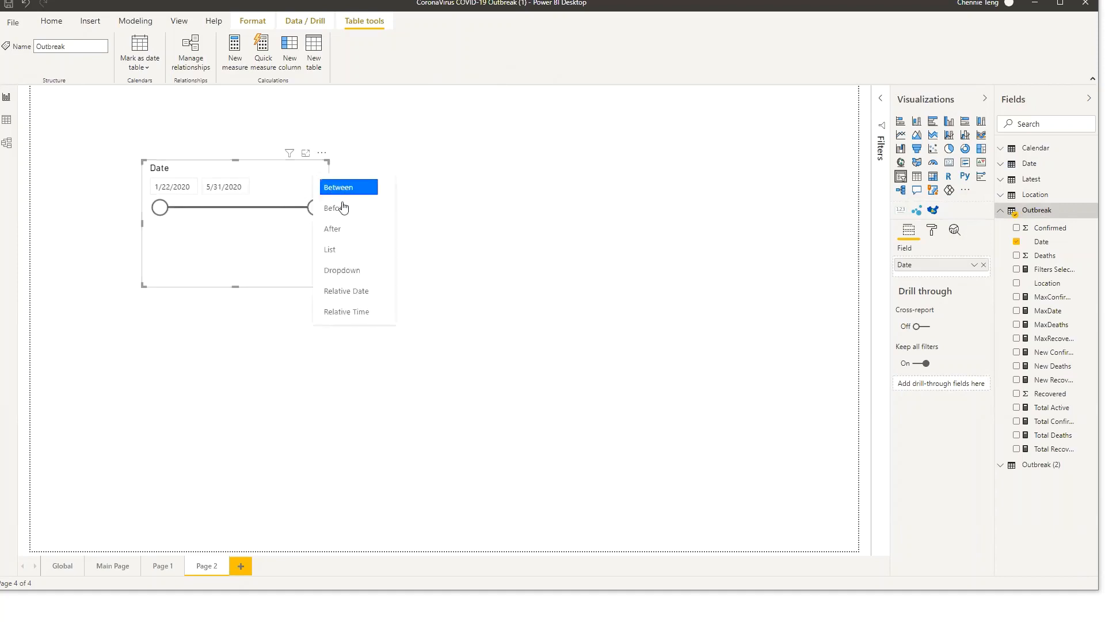
click(348, 270)
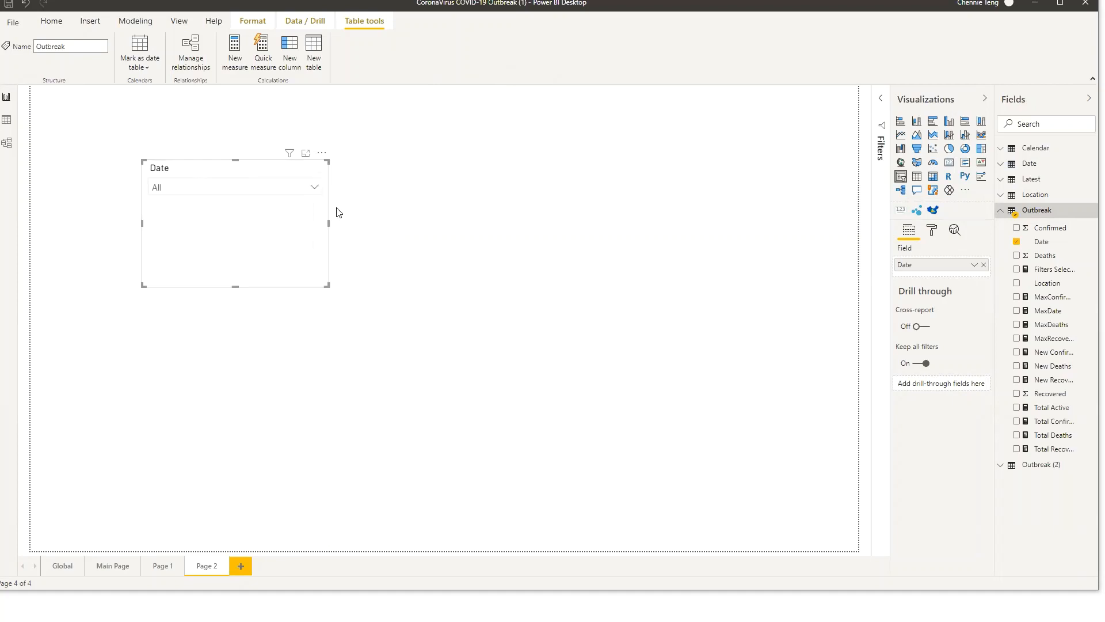
click(315, 187)
click(318, 171)
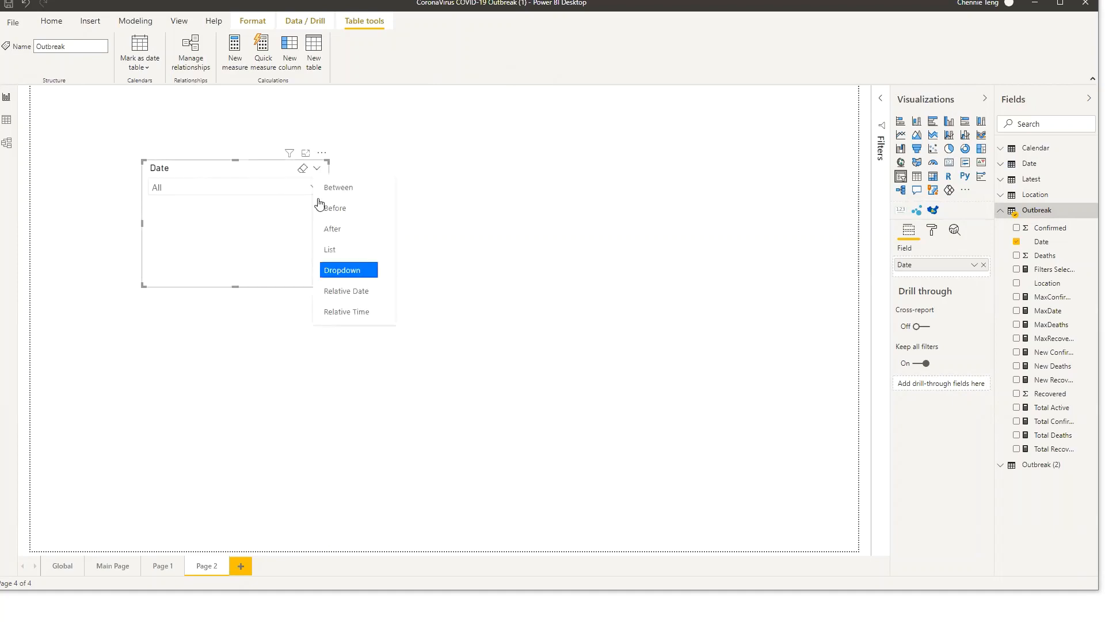
click(346, 288)
click(316, 170)
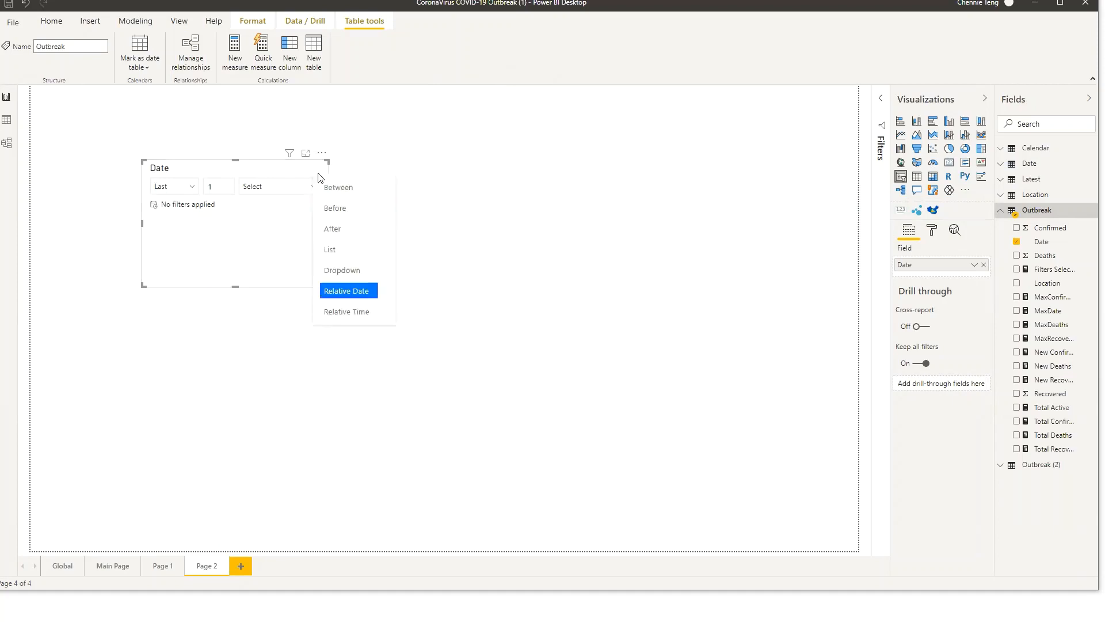
click(349, 230)
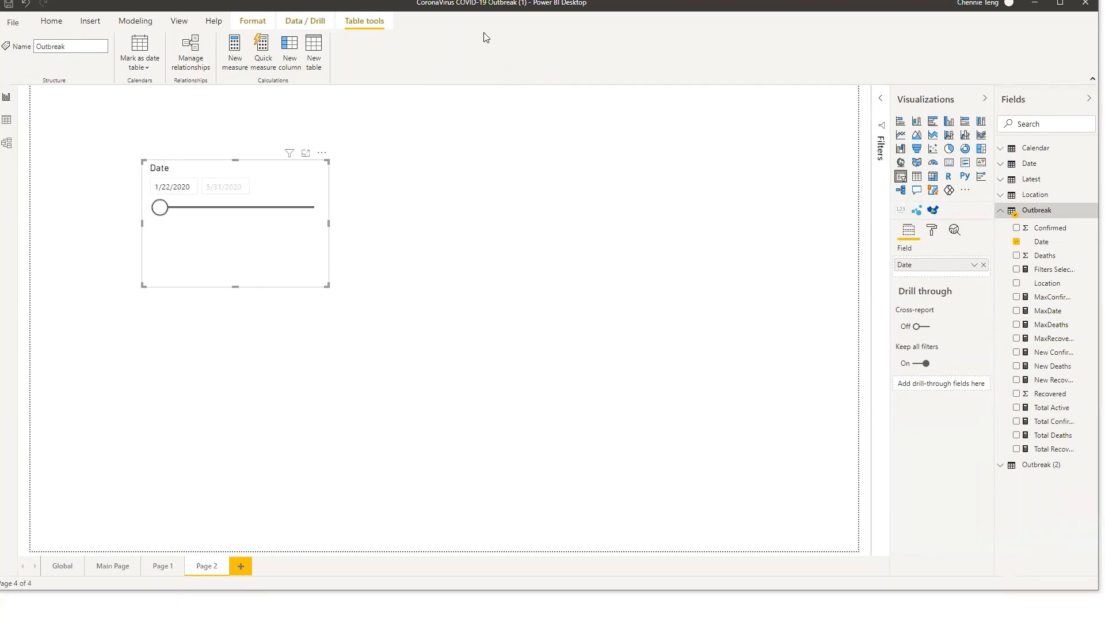
Duplicate the Date slicer and move the copy lower on the page
click(252, 280)
click(267, 257)
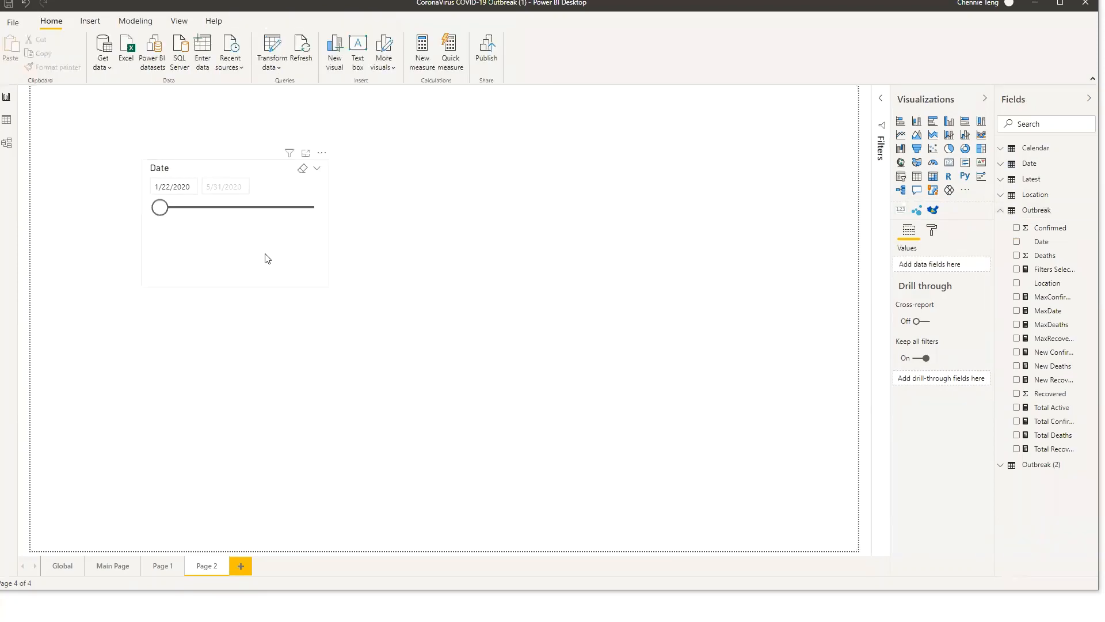
key(ctrl+c)
key(ctrl+v)
drag(301, 243, 331, 400)
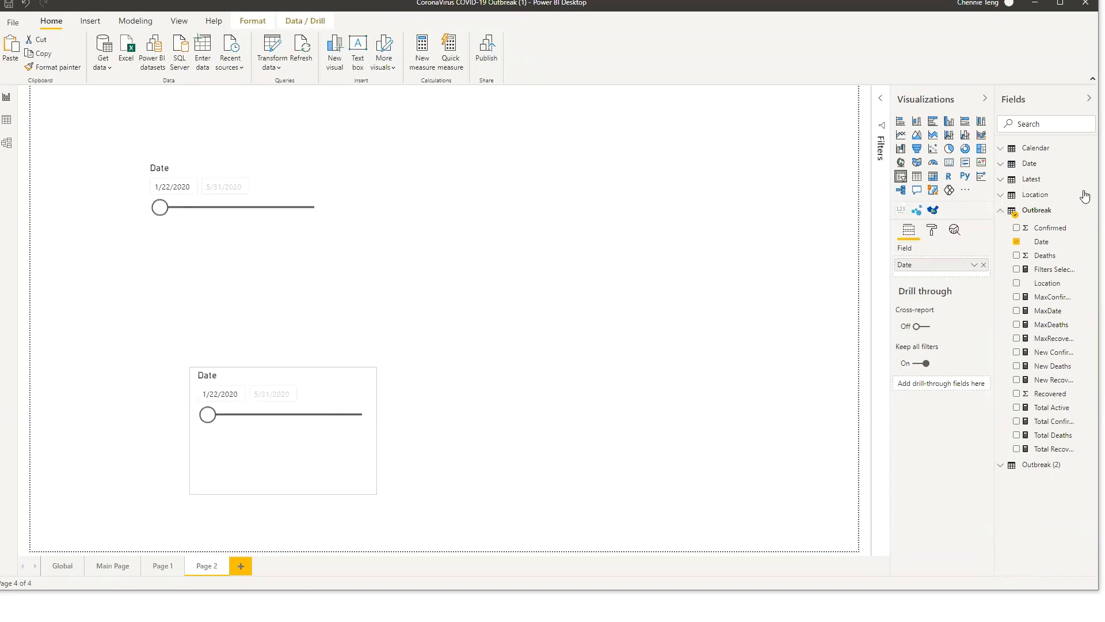
Replace the copied slicer's field with Location and switch it to the Dropdown style
drag(1066, 285, 938, 265)
click(984, 279)
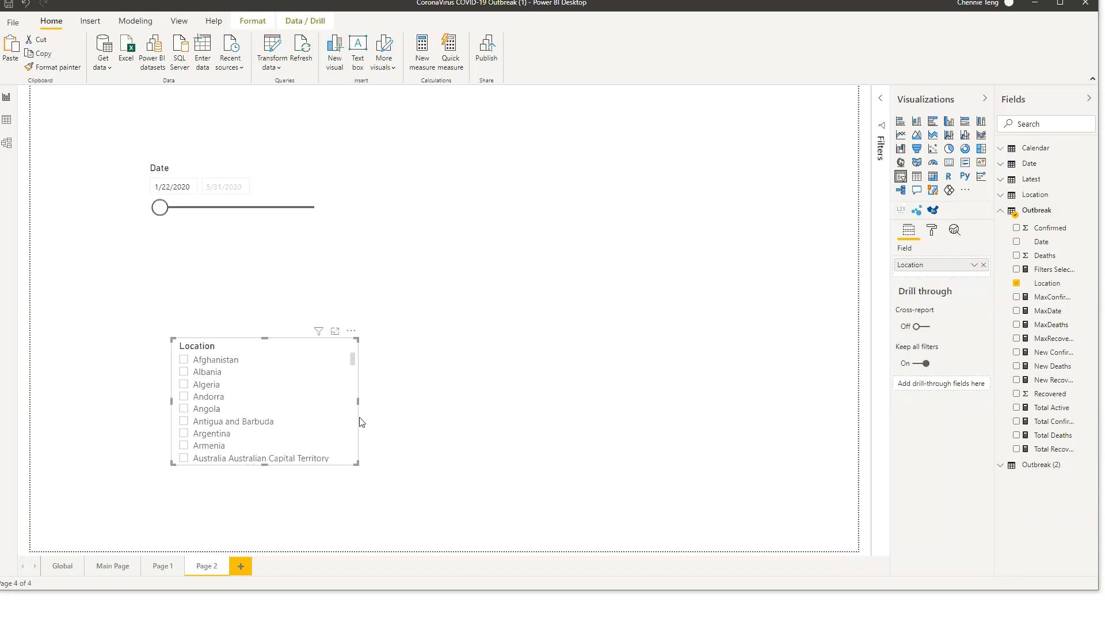
scroll(248, 370, down, 3)
scroll(247, 370, down, 5)
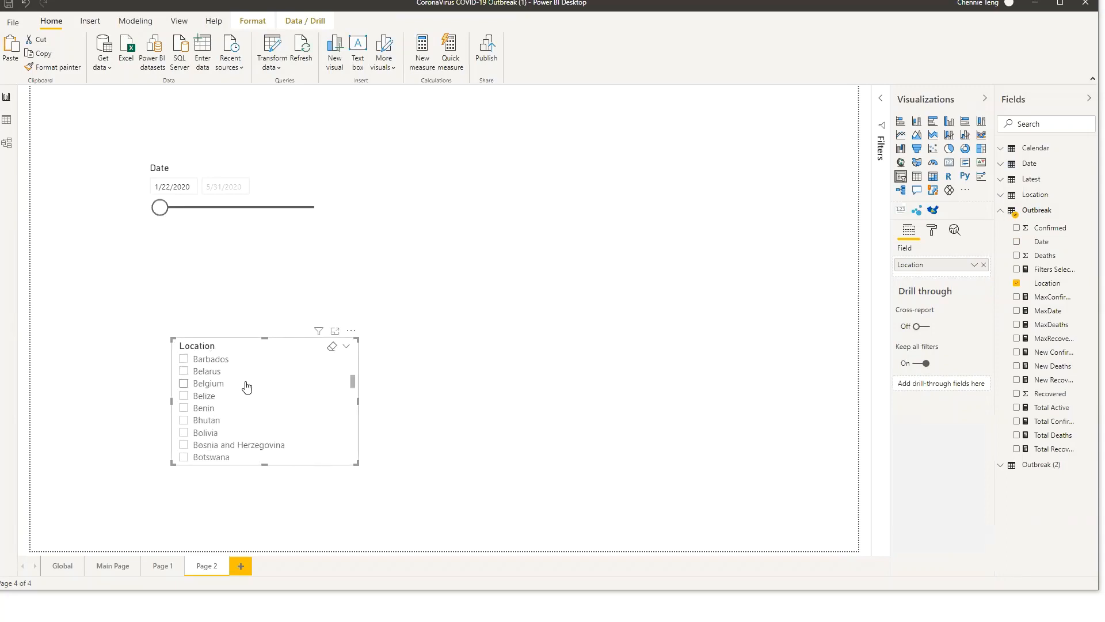
click(346, 346)
click(376, 330)
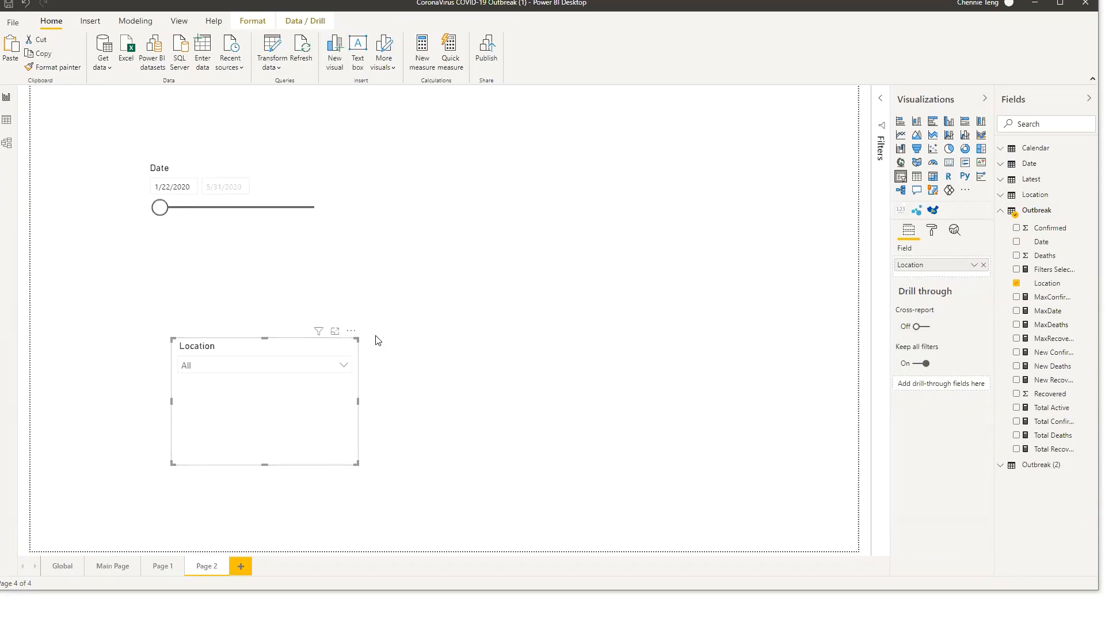
click(340, 373)
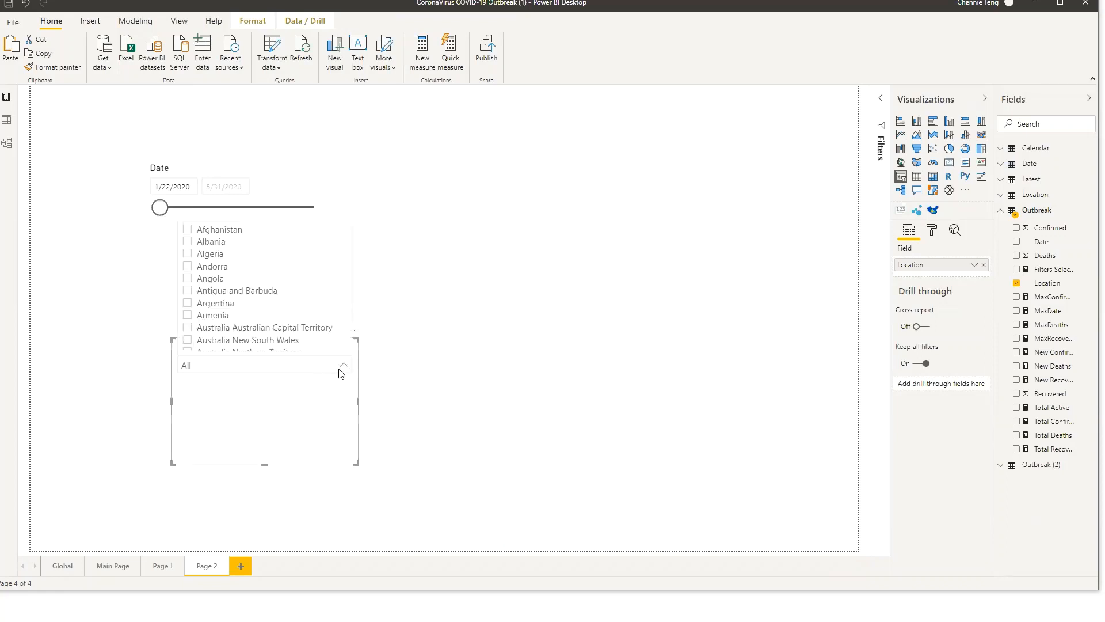
click(553, 295)
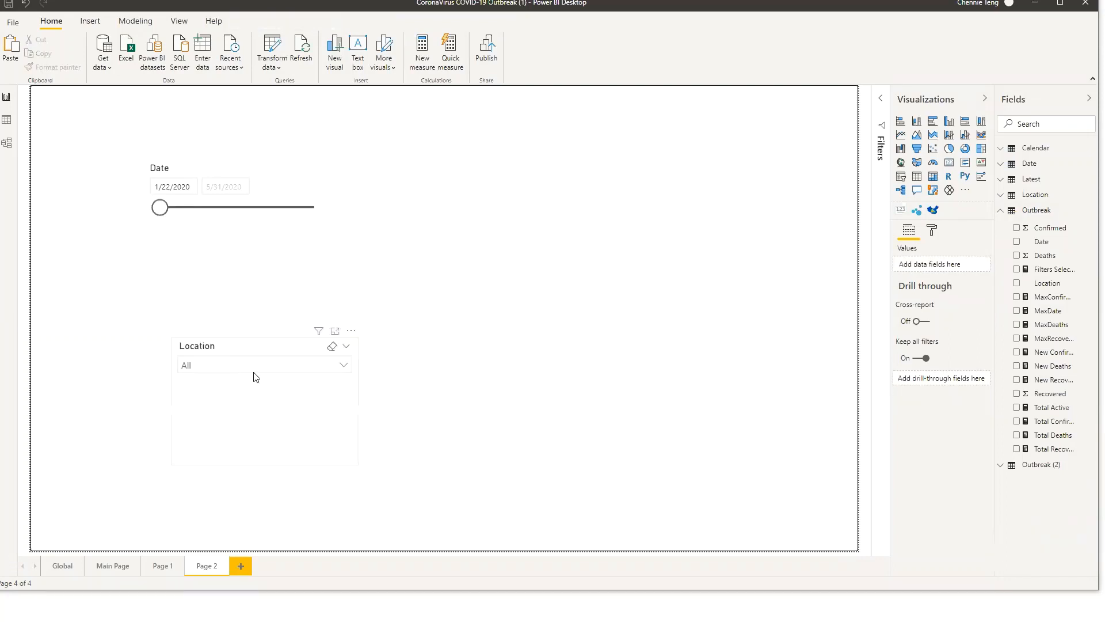
Add the Date field to the Location slicer, forming a Date, Location hierarchy, and expand its dropdown
click(265, 393)
drag(1072, 243, 938, 264)
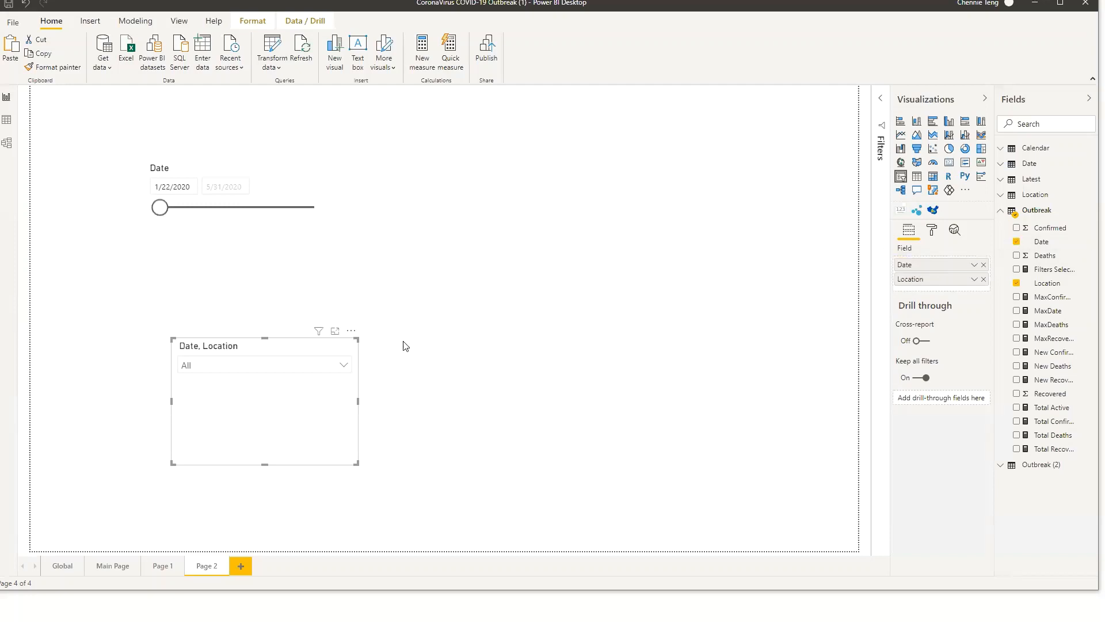
click(329, 374)
click(187, 229)
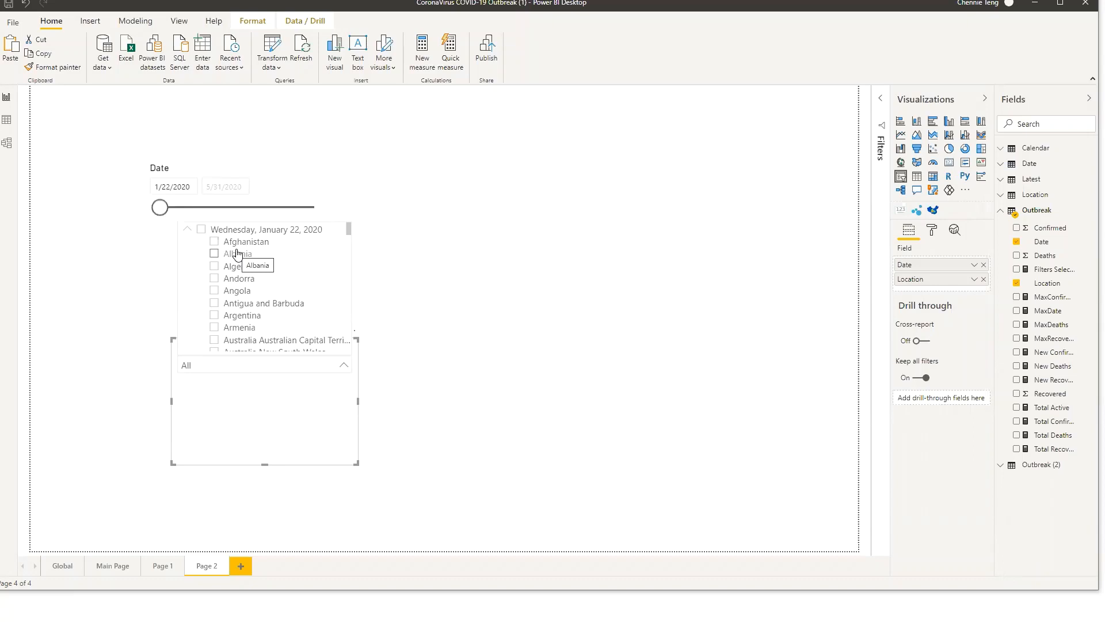
click(449, 301)
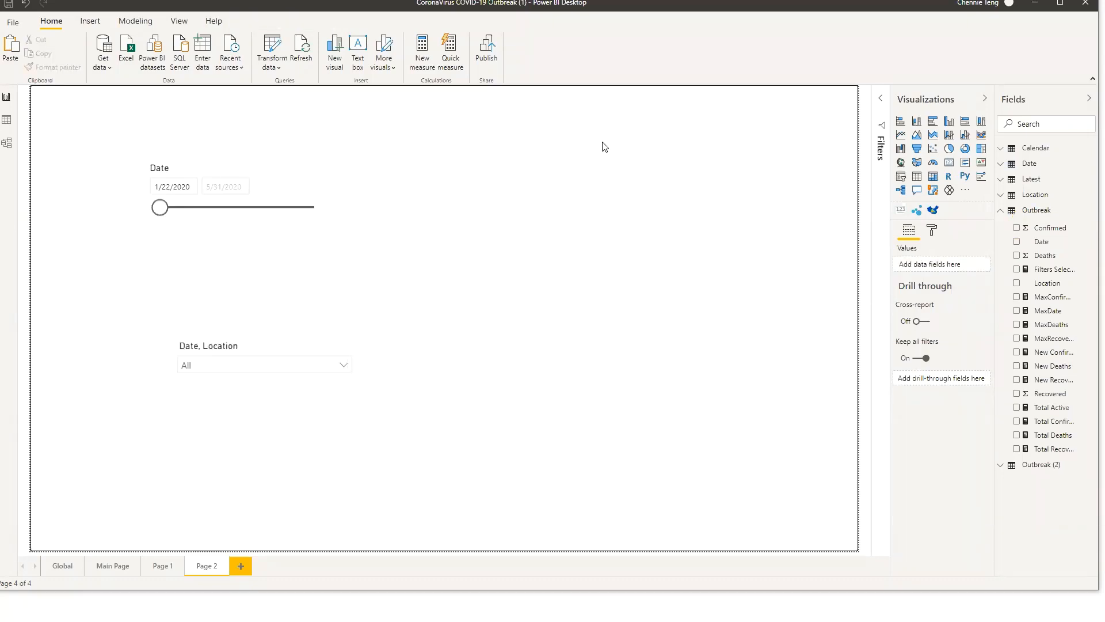
Move the original Date slicer slightly down and to the right
drag(303, 185, 315, 194)
click(209, 523)
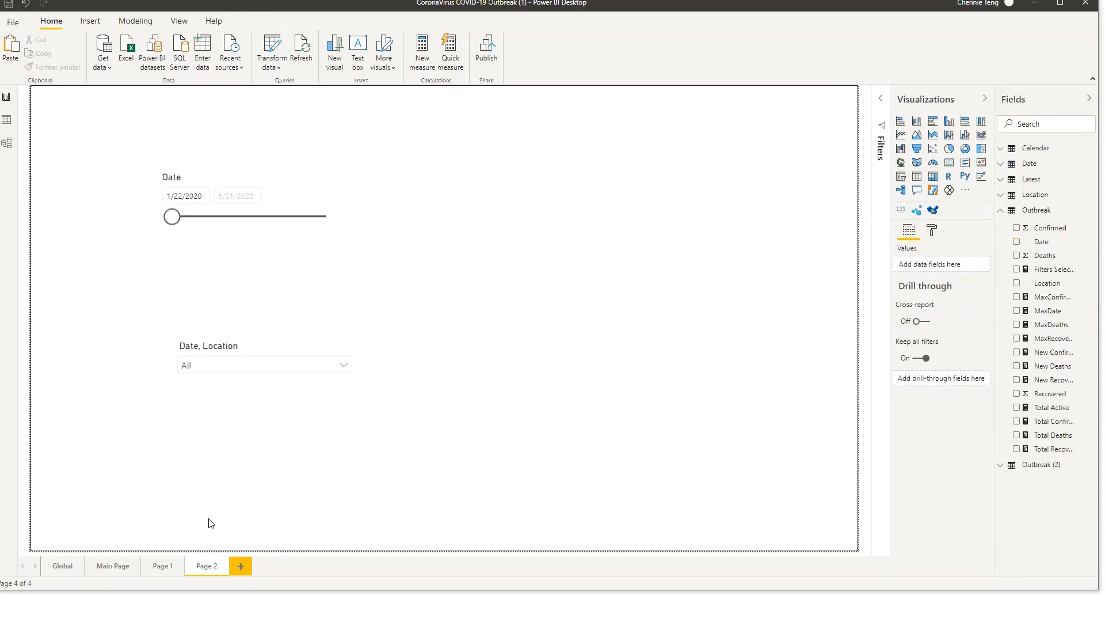
Copy the Main Page's gray background shape and paste it onto a new Page 3
click(112, 563)
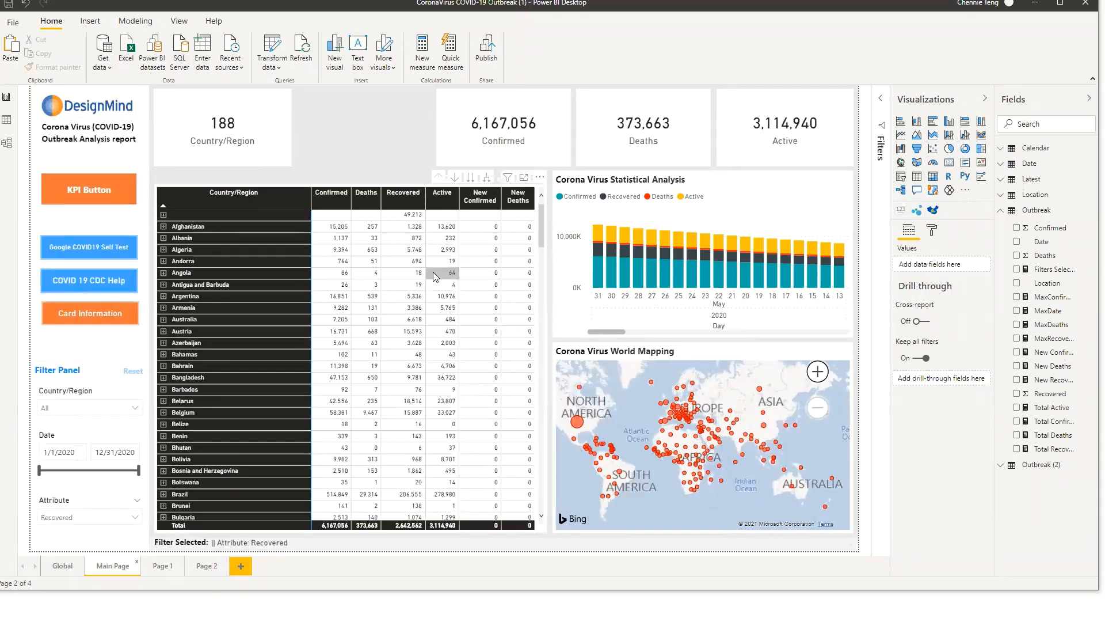
click(313, 174)
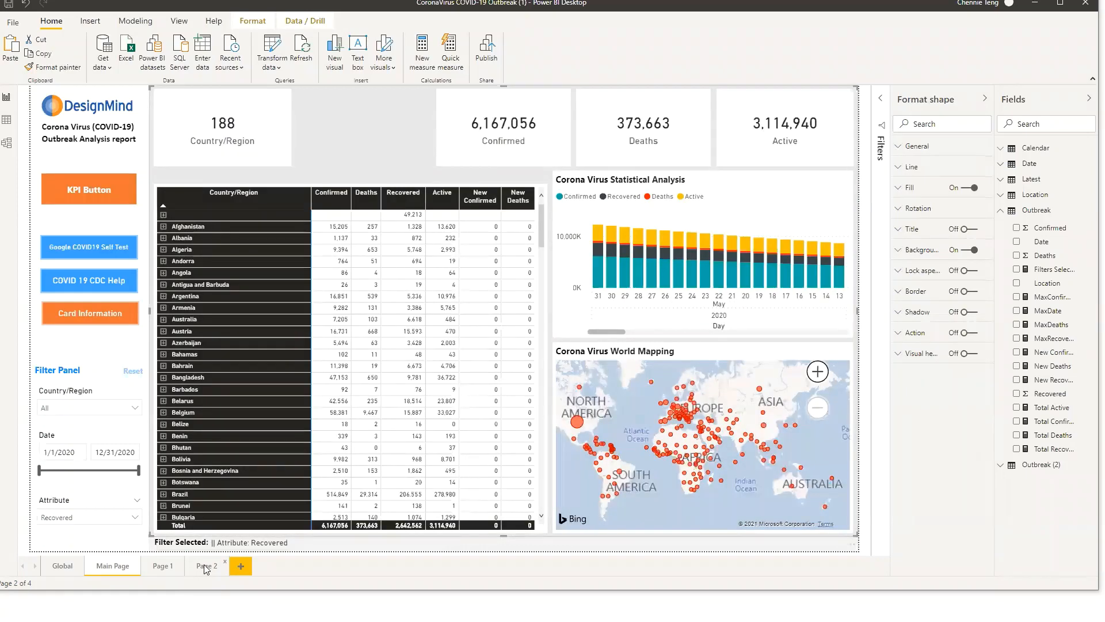
click(206, 568)
click(242, 566)
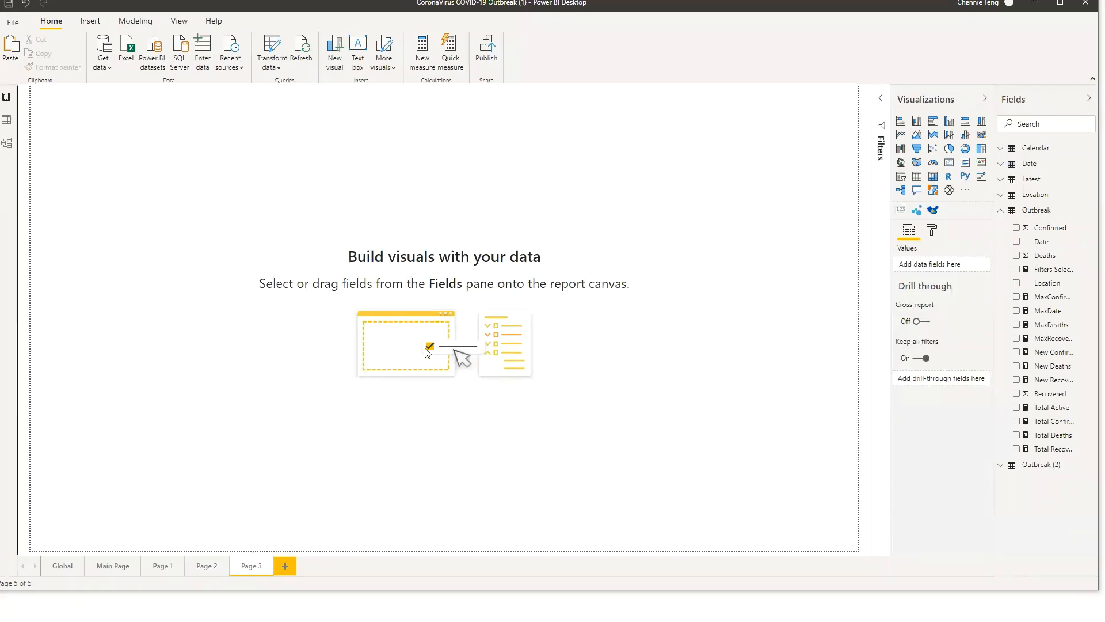
key(ctrl+v)
Extend the pasted shape's bottom edge down to the page's lower border
click(105, 286)
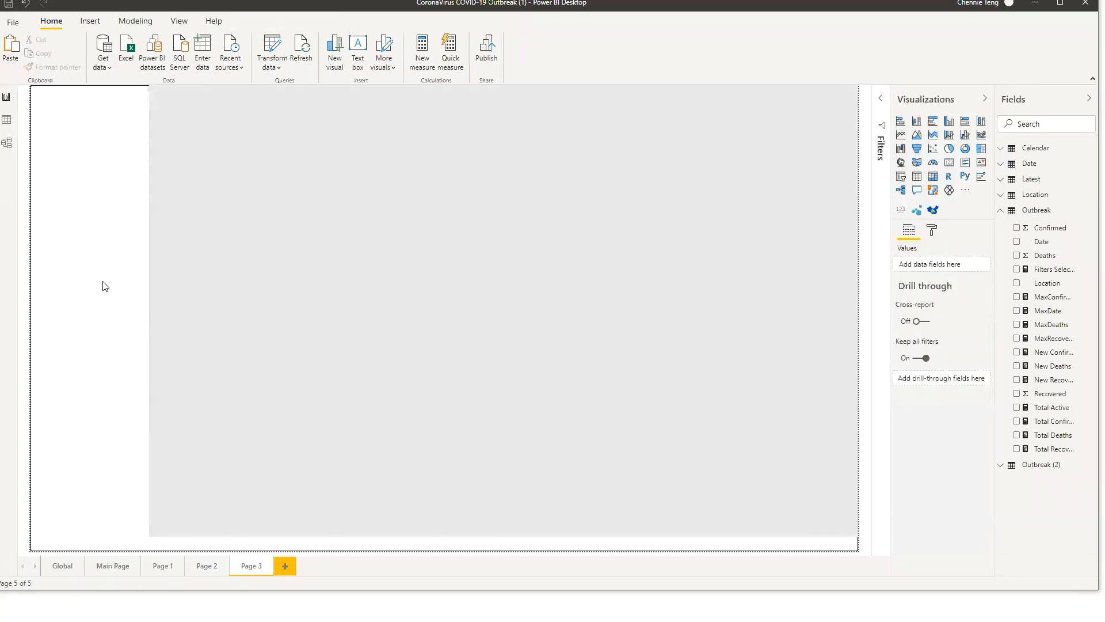
click(264, 383)
drag(503, 536, 504, 554)
click(128, 327)
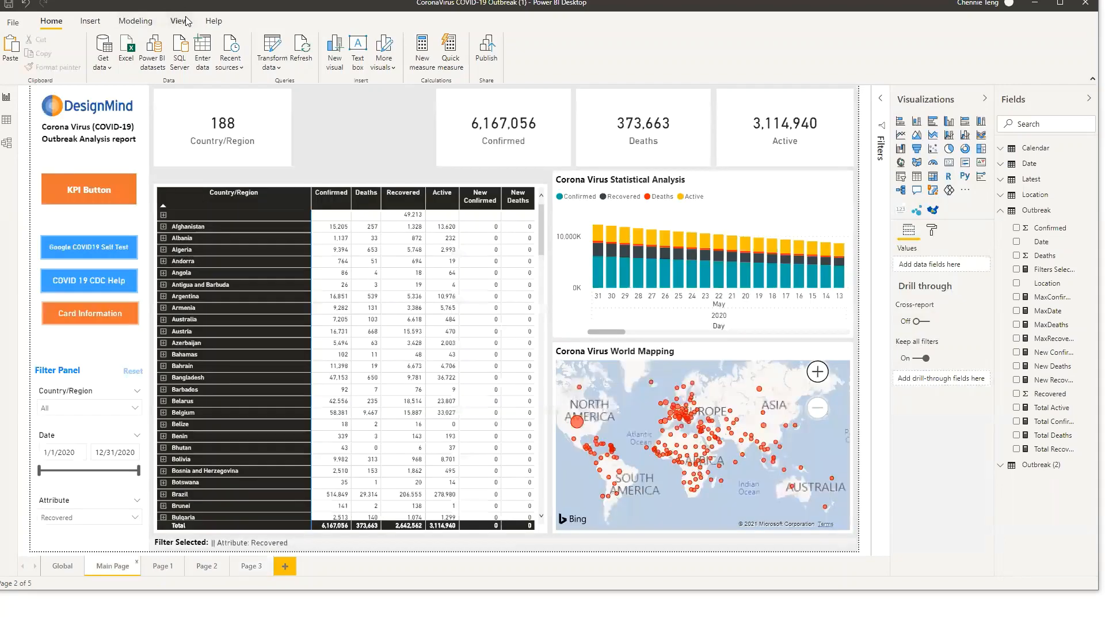
Open the Selection pane on the Main Page and select the DesignMind logo image layer
click(179, 21)
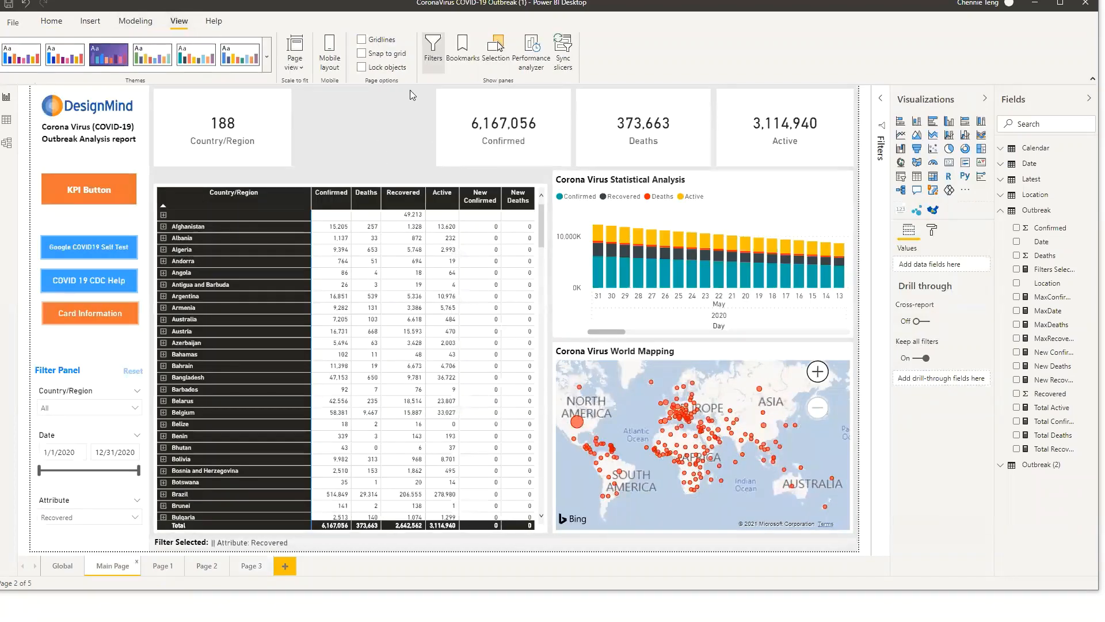
click(494, 52)
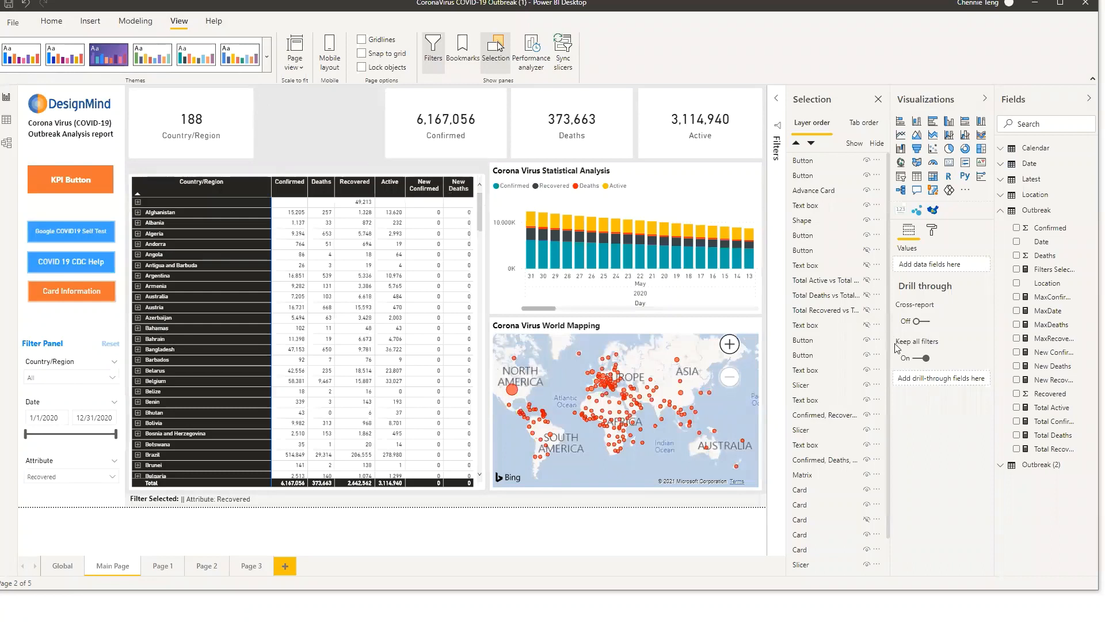
click(340, 131)
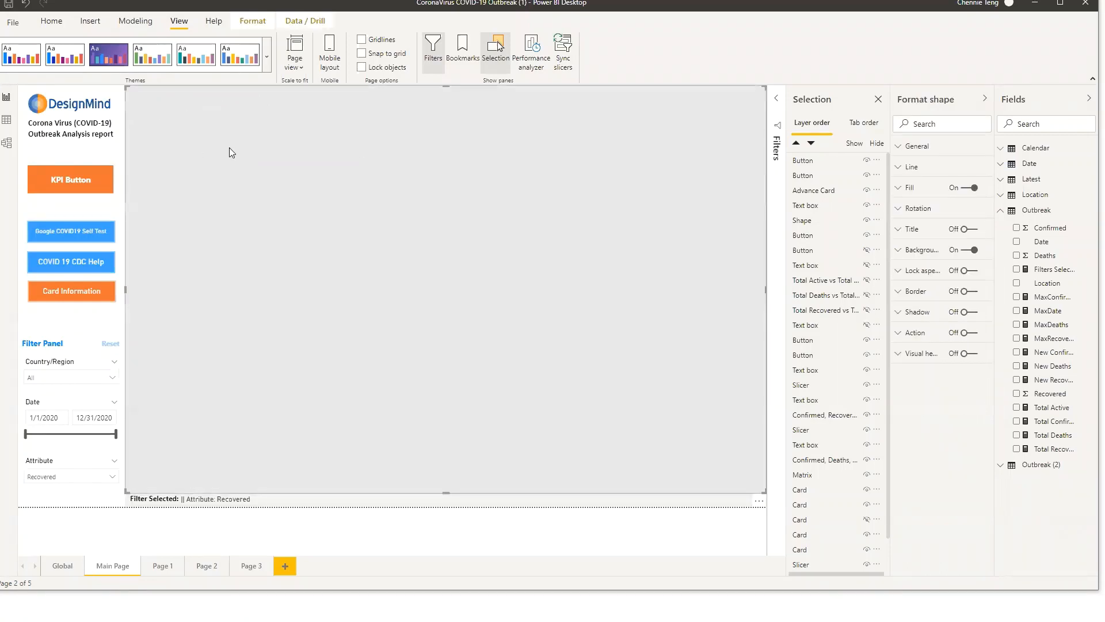
click(88, 155)
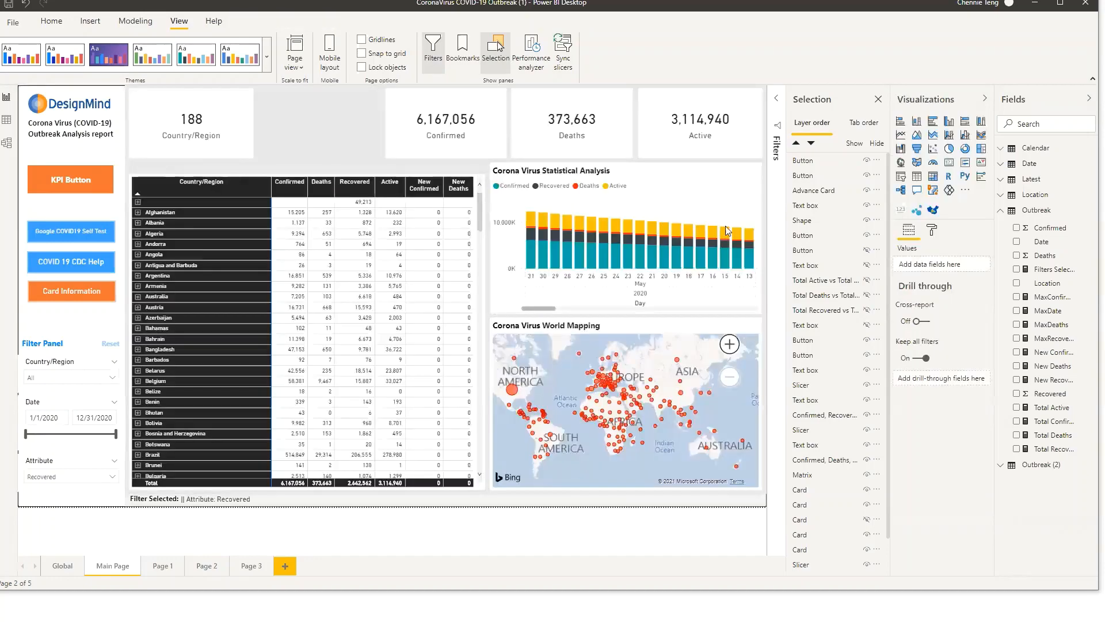
scroll(856, 253, down, 1)
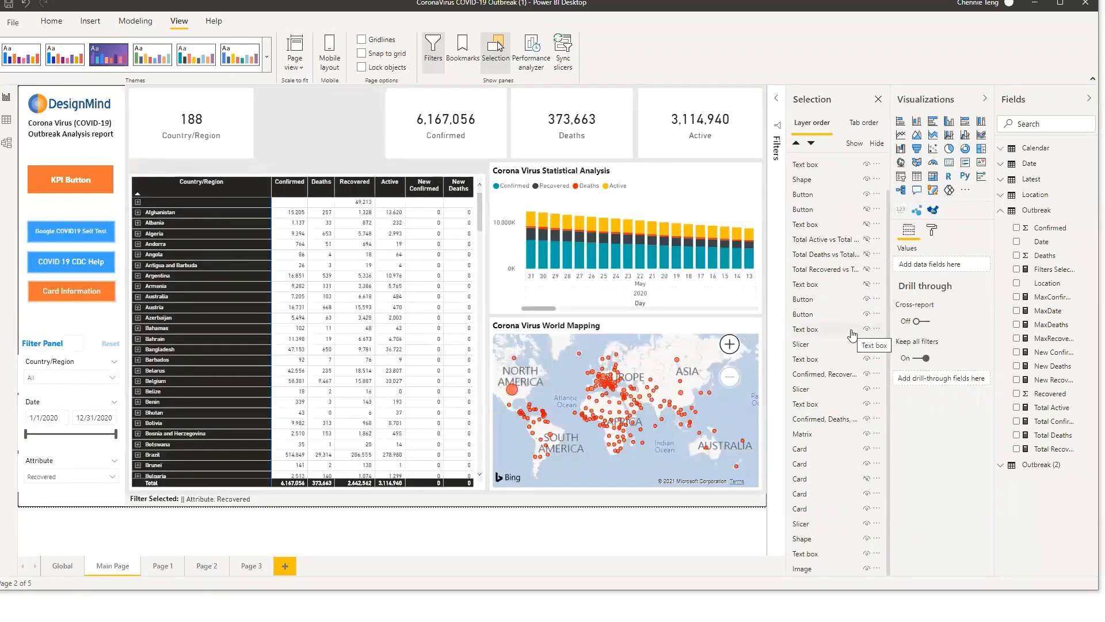
click(813, 567)
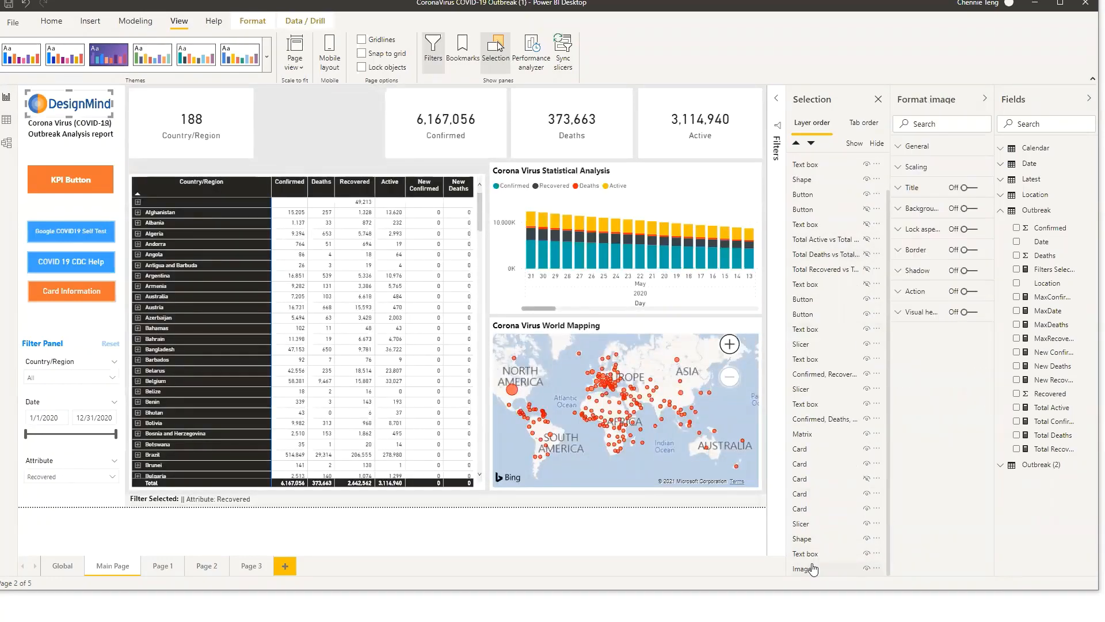
Try moving the background shape to the top of the layer order and back to its original position
click(346, 155)
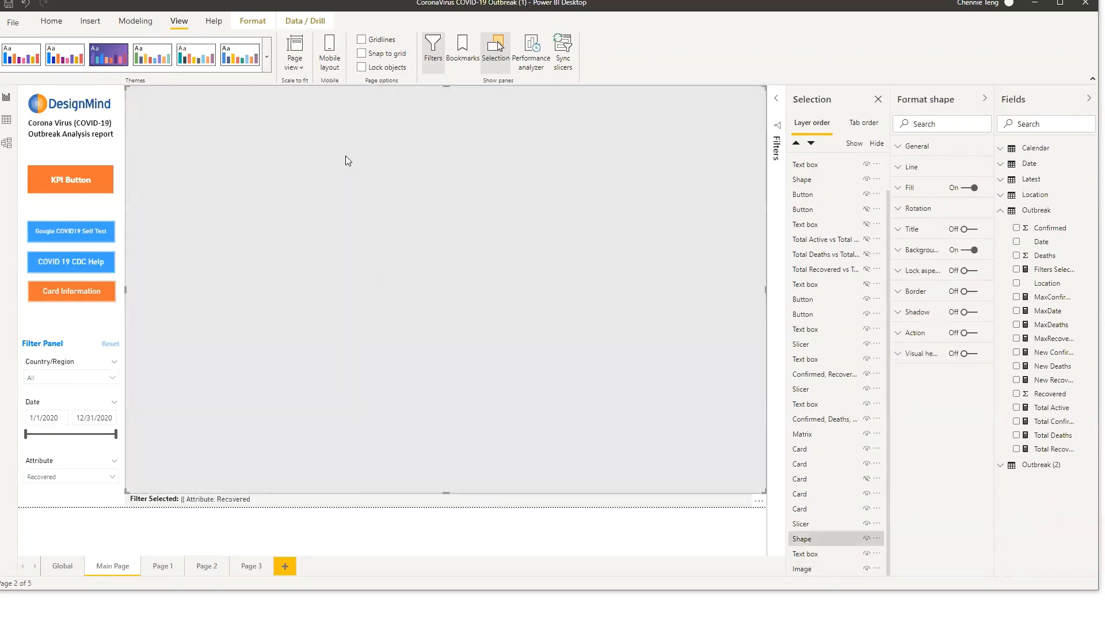
click(816, 536)
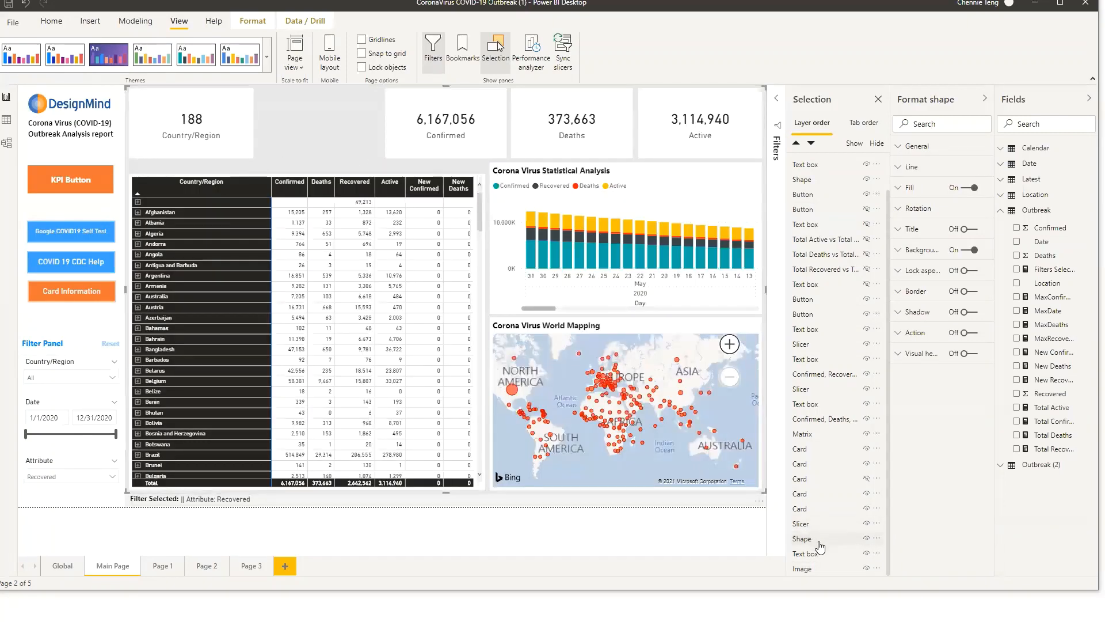
click(820, 543)
click(820, 543)
click(818, 544)
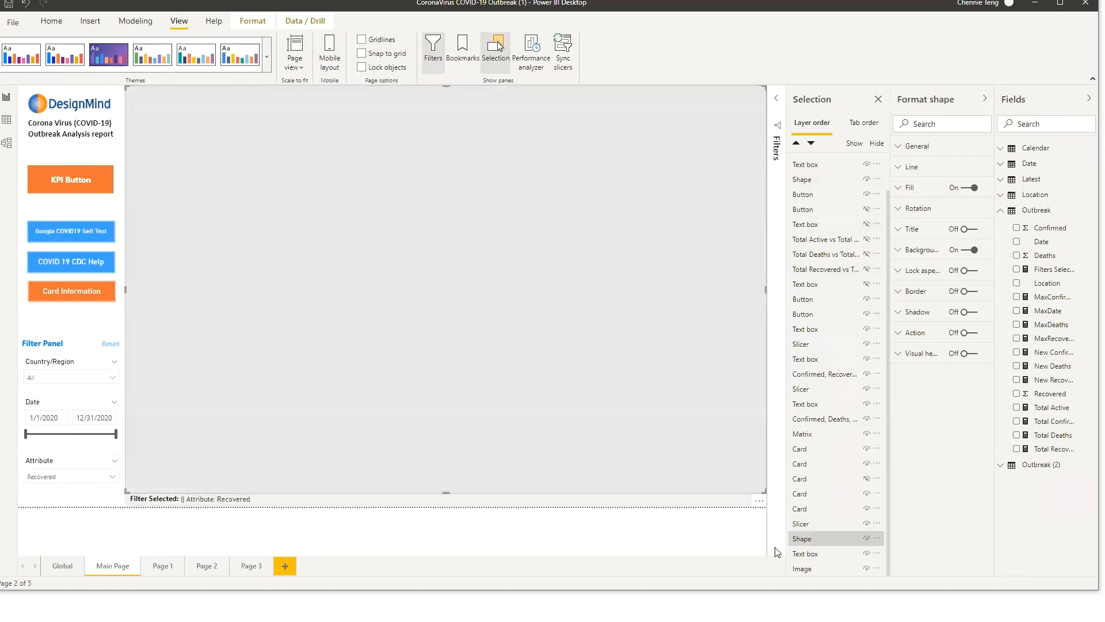
drag(817, 538, 813, 164)
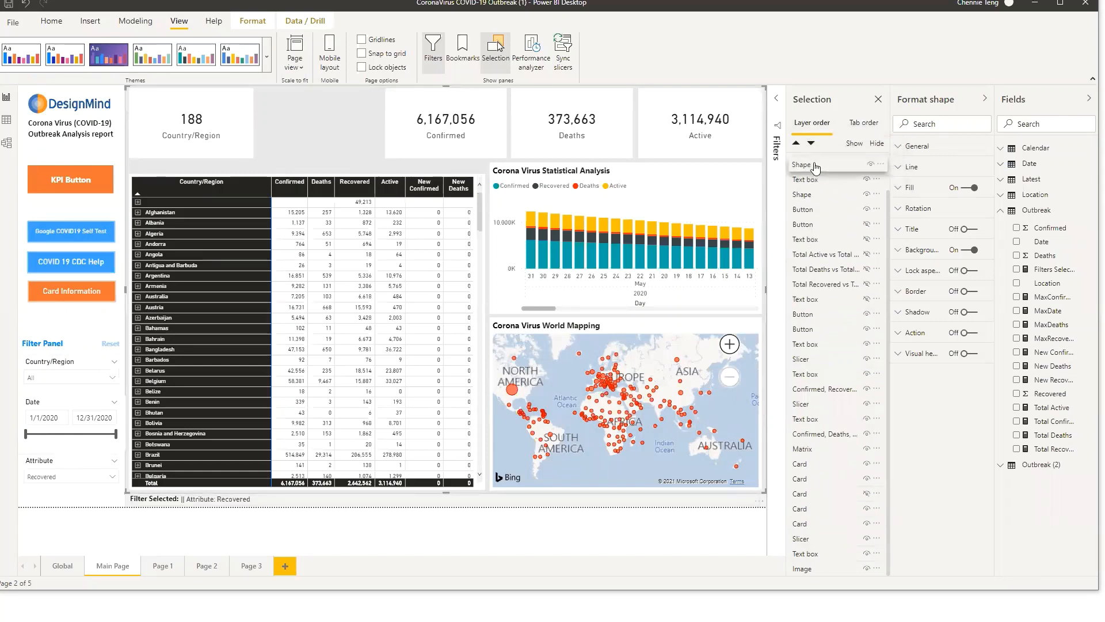
click(469, 551)
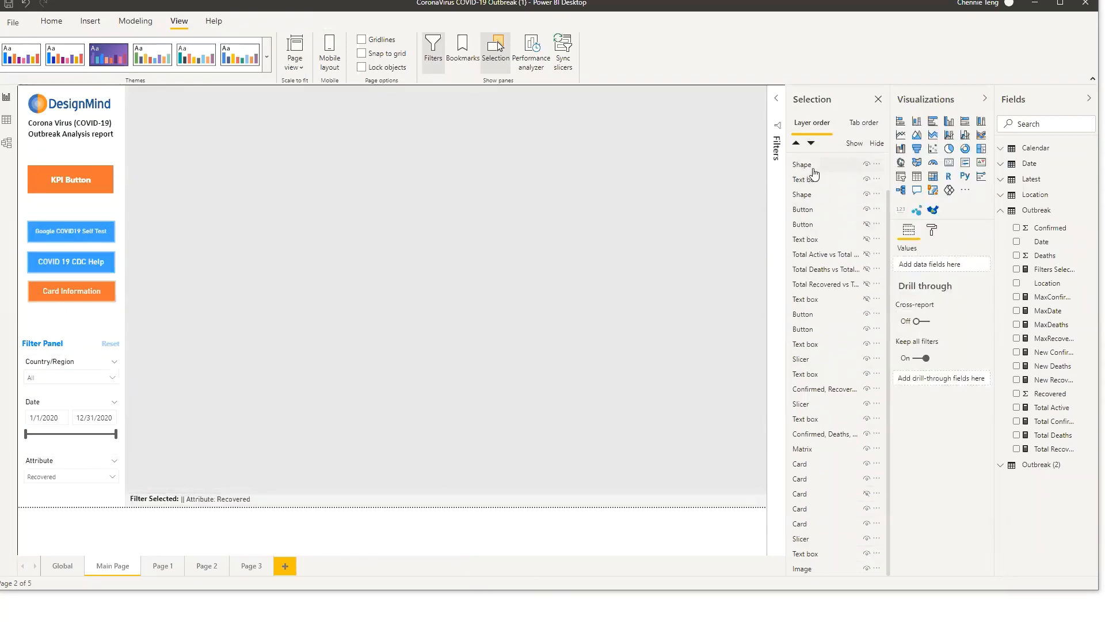
drag(809, 164, 820, 553)
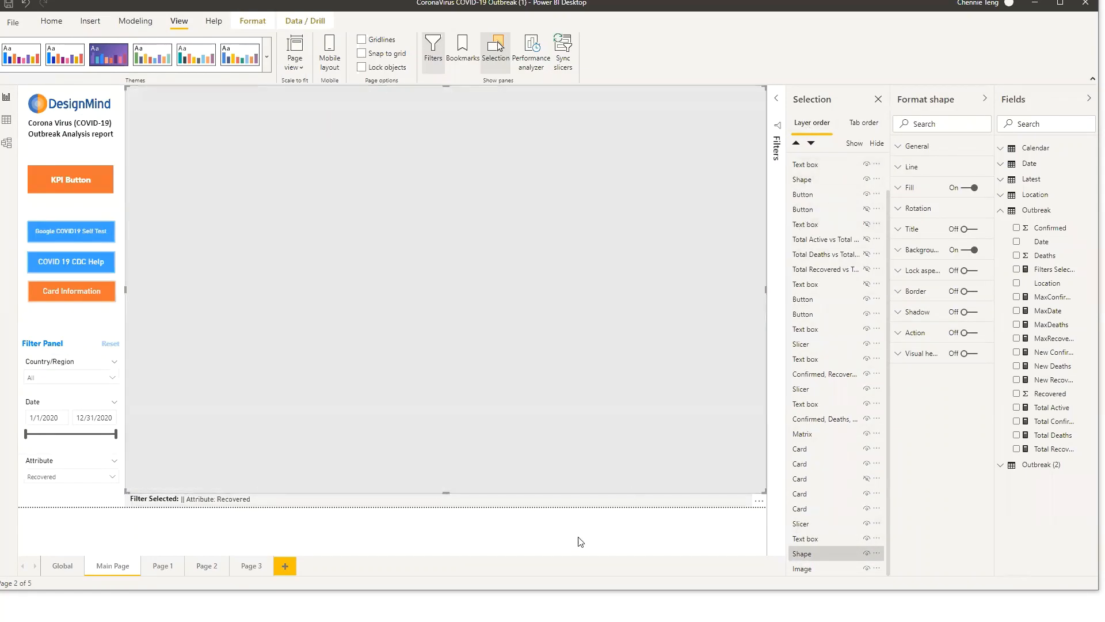
click(580, 540)
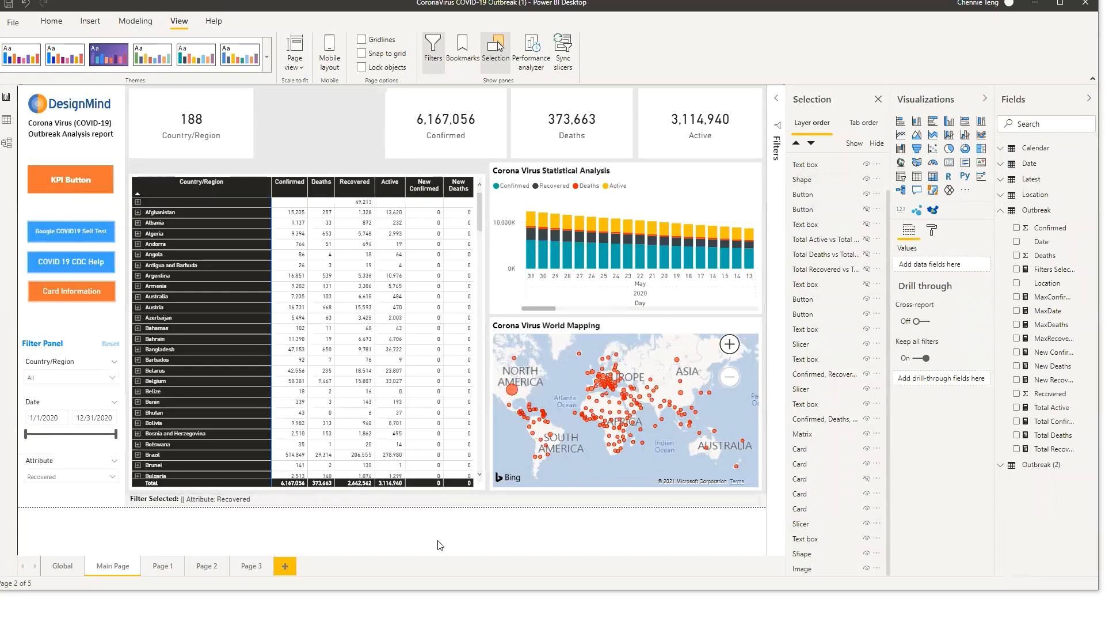
Resize the shape on Page 3 to span the full page width, leaving a header strip above it
click(251, 565)
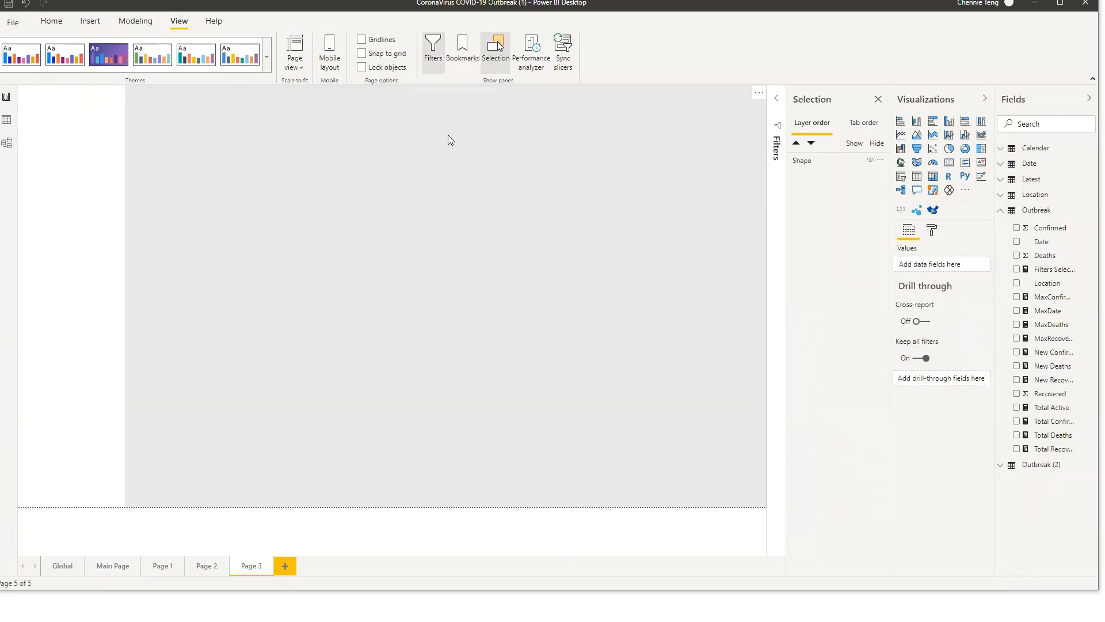
click(448, 135)
drag(128, 86, 7, 179)
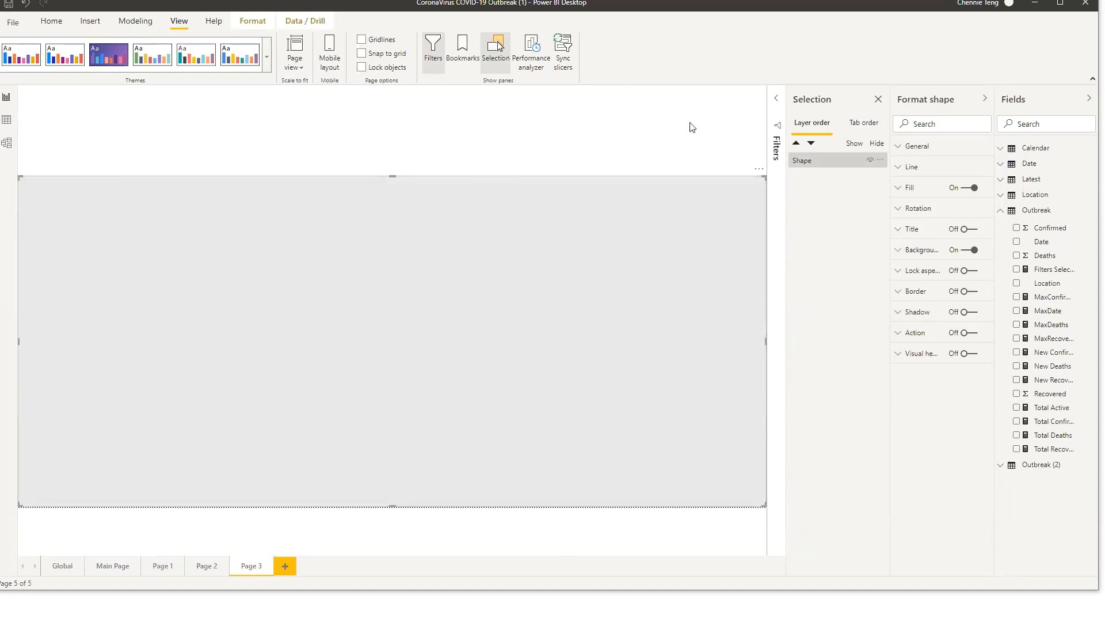
drag(394, 176, 388, 140)
Paste the DesignMind logo image into the header strip of Page 3
click(163, 565)
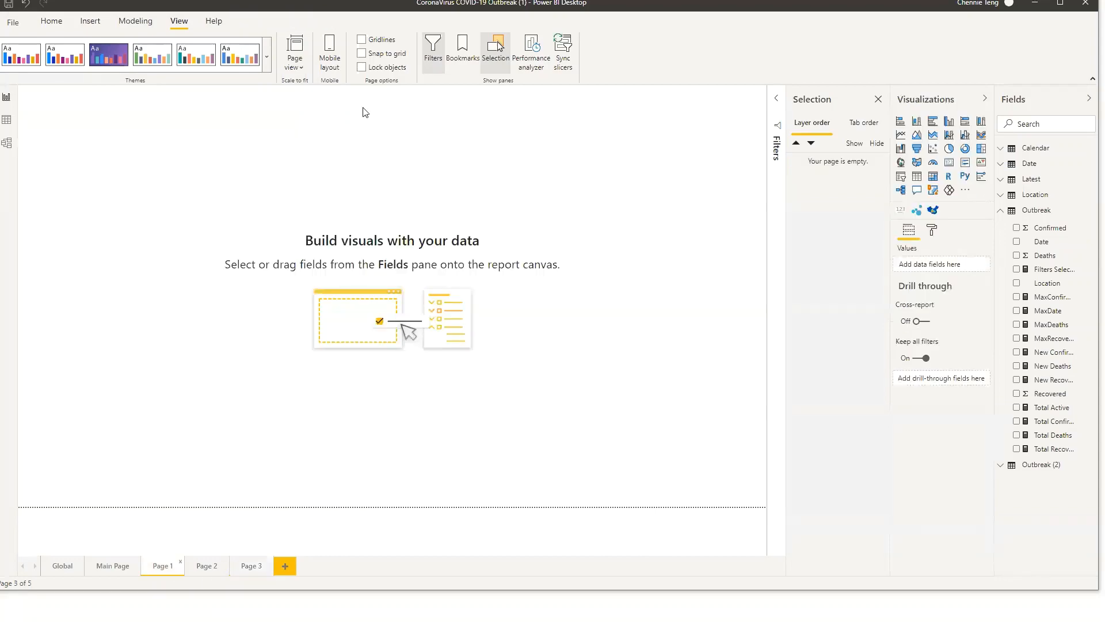
click(113, 566)
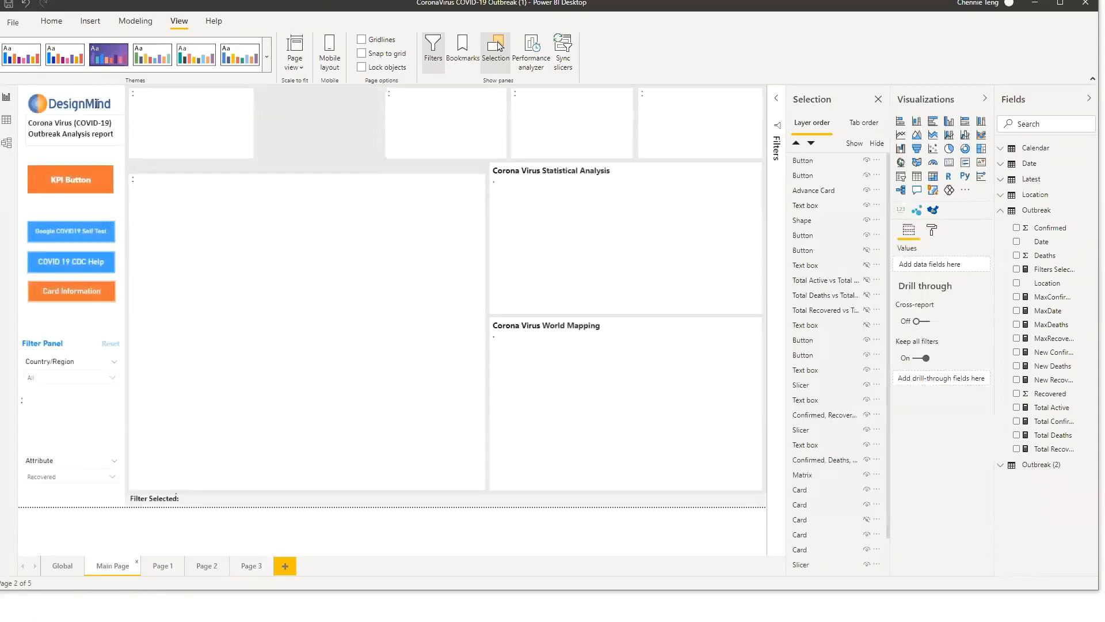
click(244, 567)
key(ctrl+v)
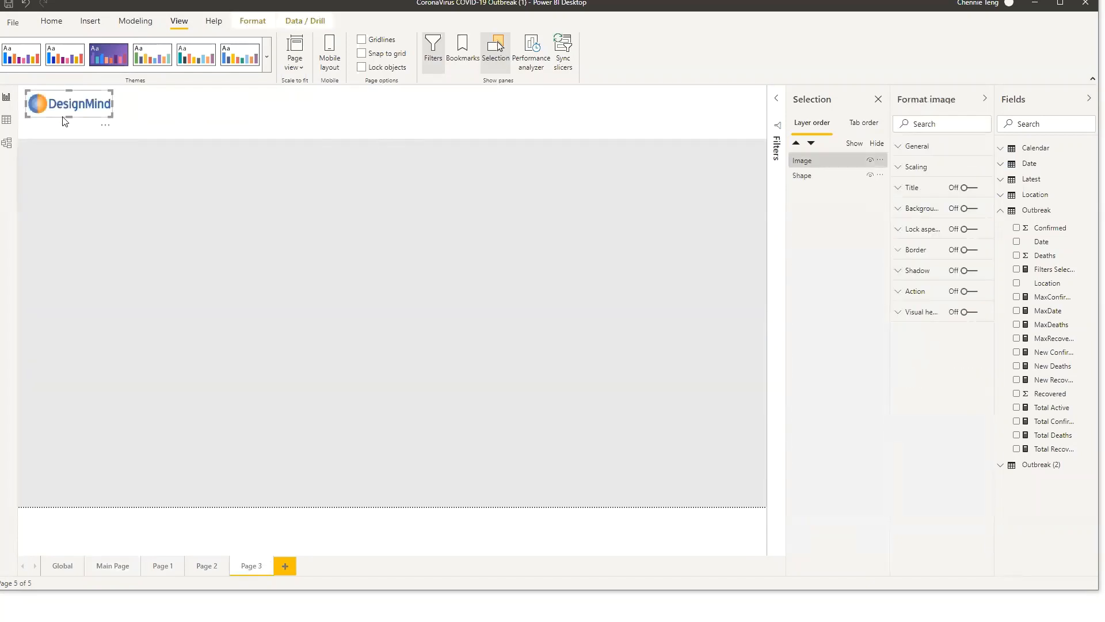
click(368, 452)
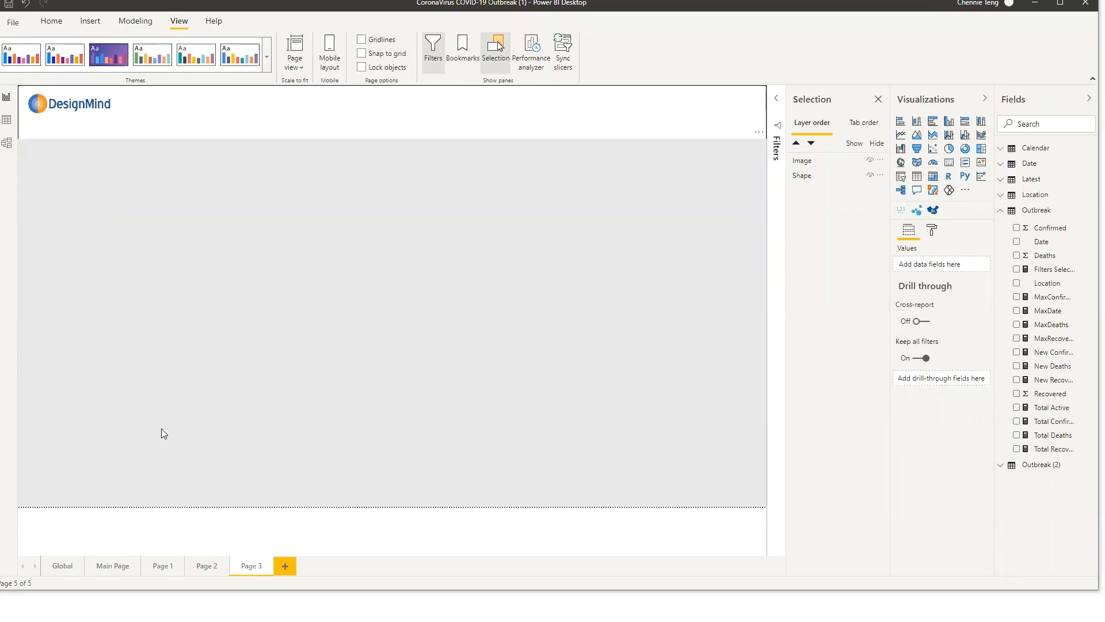
click(122, 565)
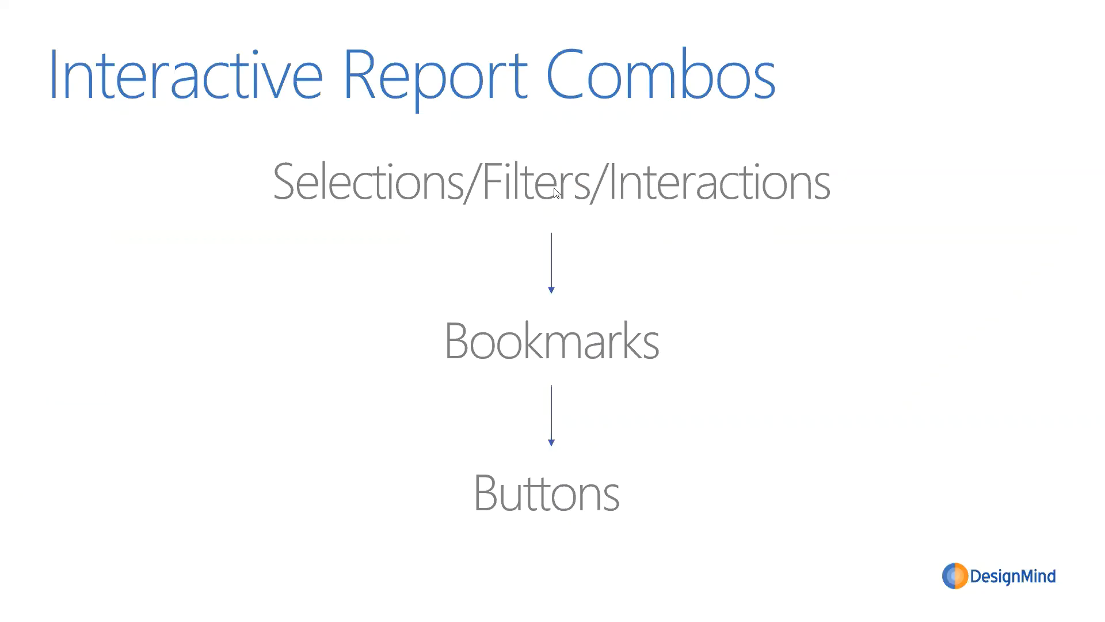
click(706, 275)
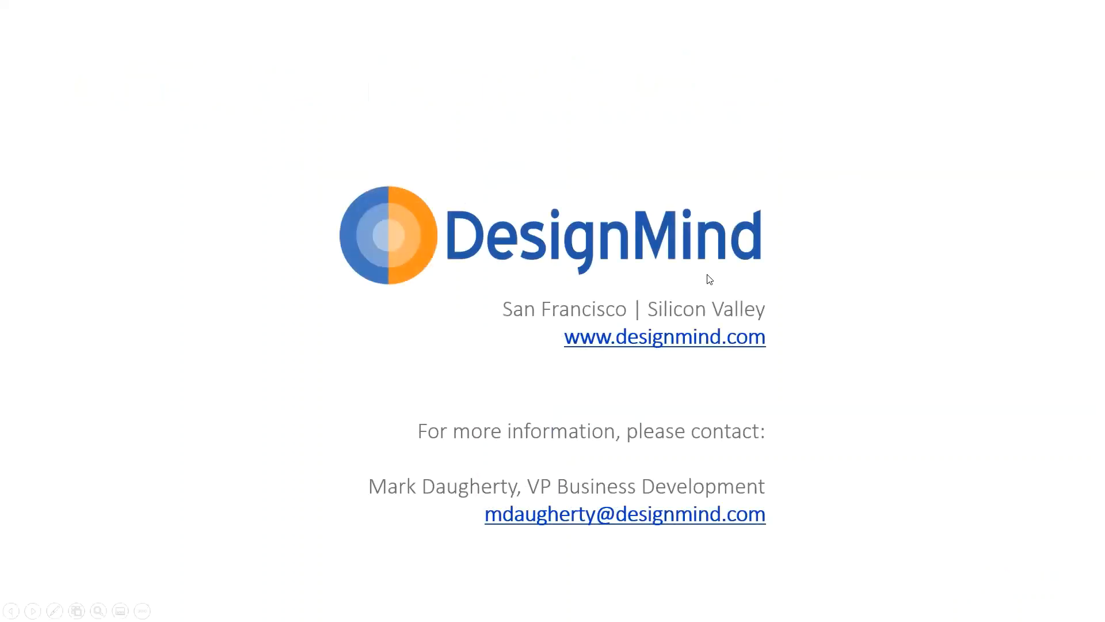